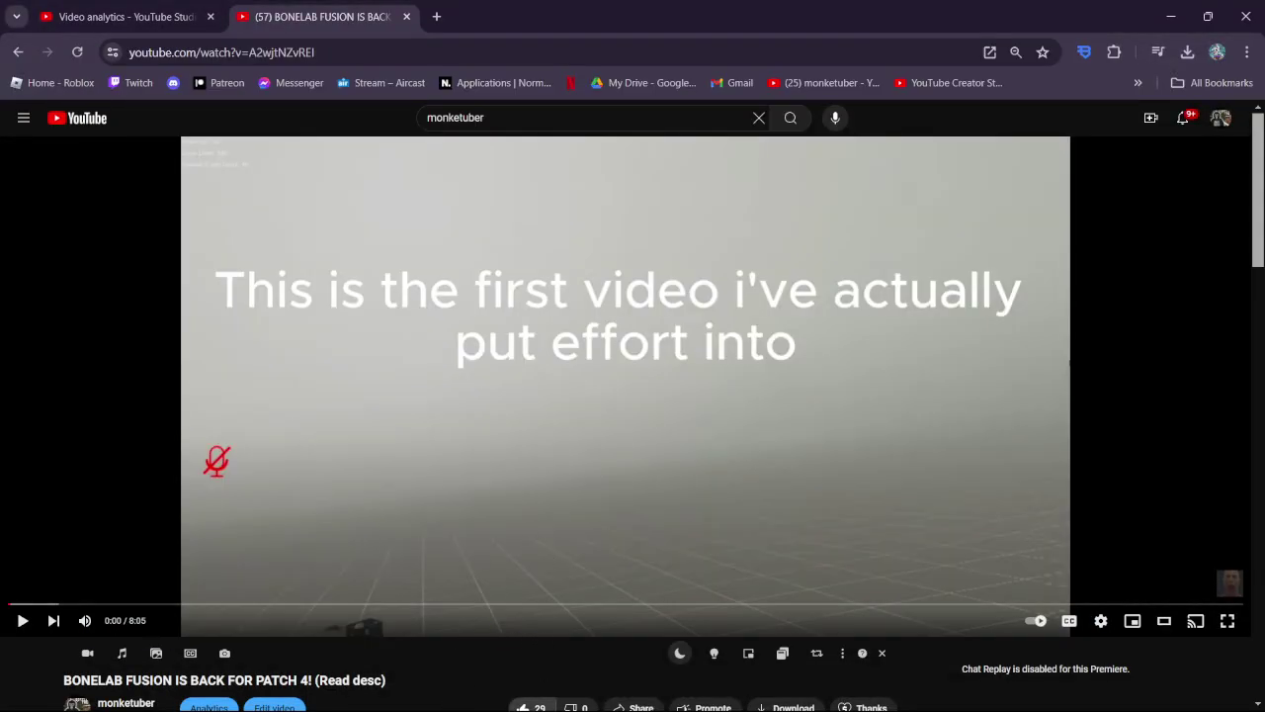
- Expand the BONELAB FUSION video's description to reveal its Fusion Discord link
scroll(480, 476, "down", 3)
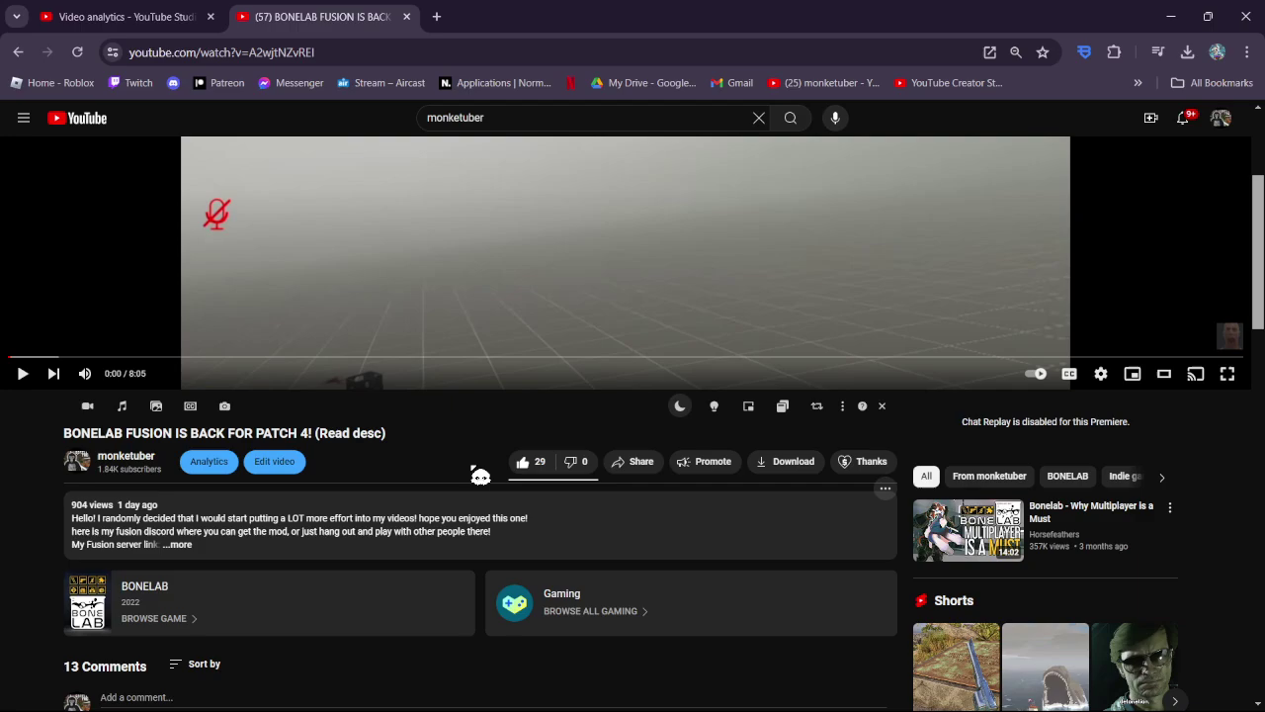
left_click(463, 472)
scroll(285, 473, "down", 1)
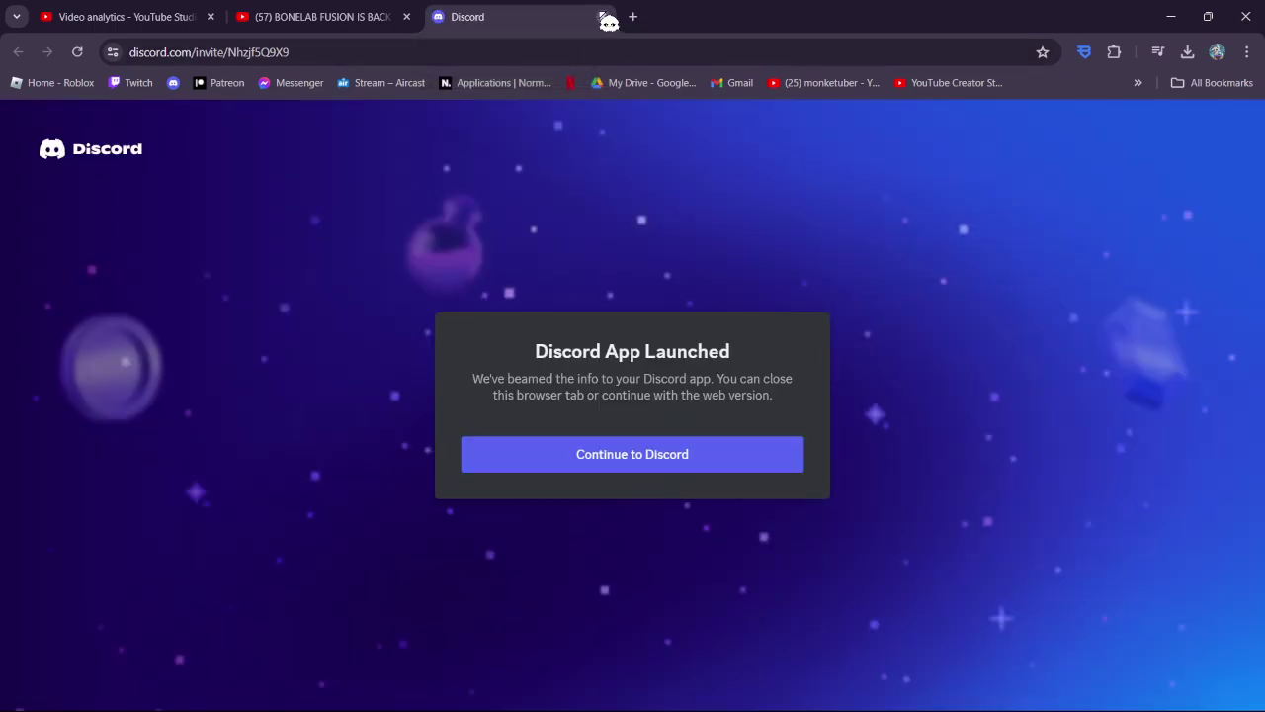
- Close the Discord invite tab, bring up the Discord app and disable Streamer Mode
left_click(602, 17)
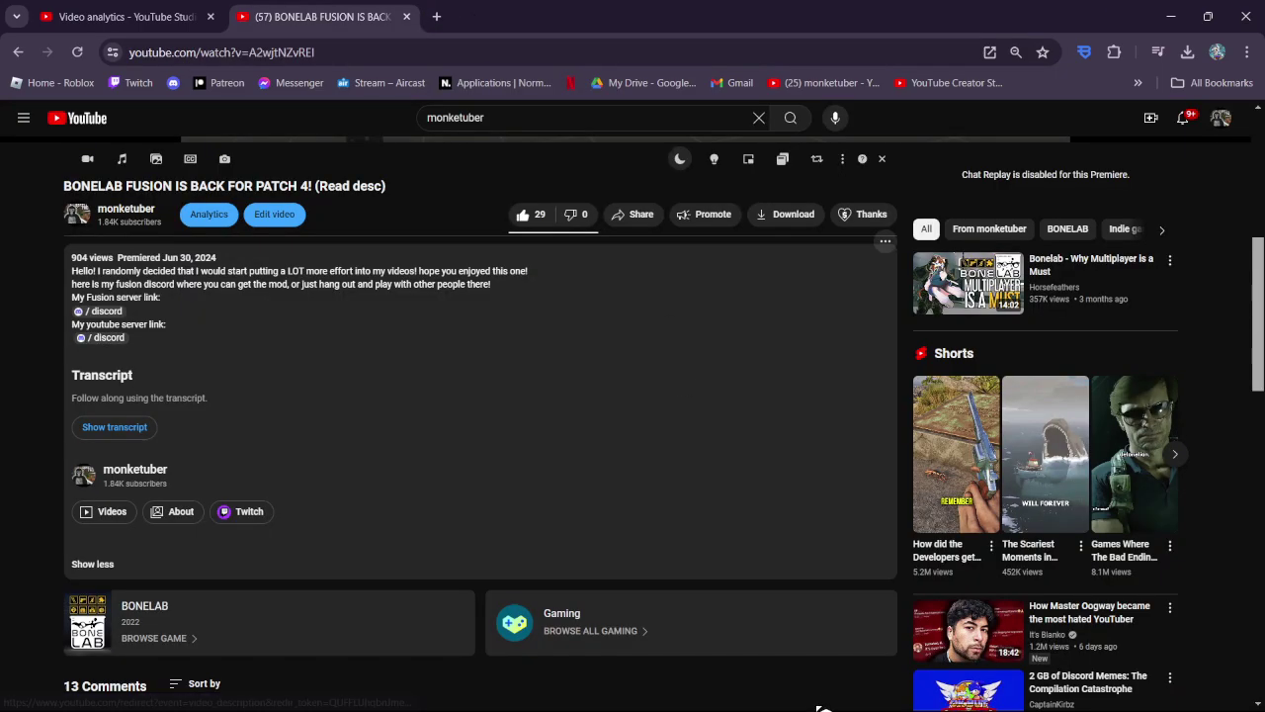
key("super")
left_click(916, 695)
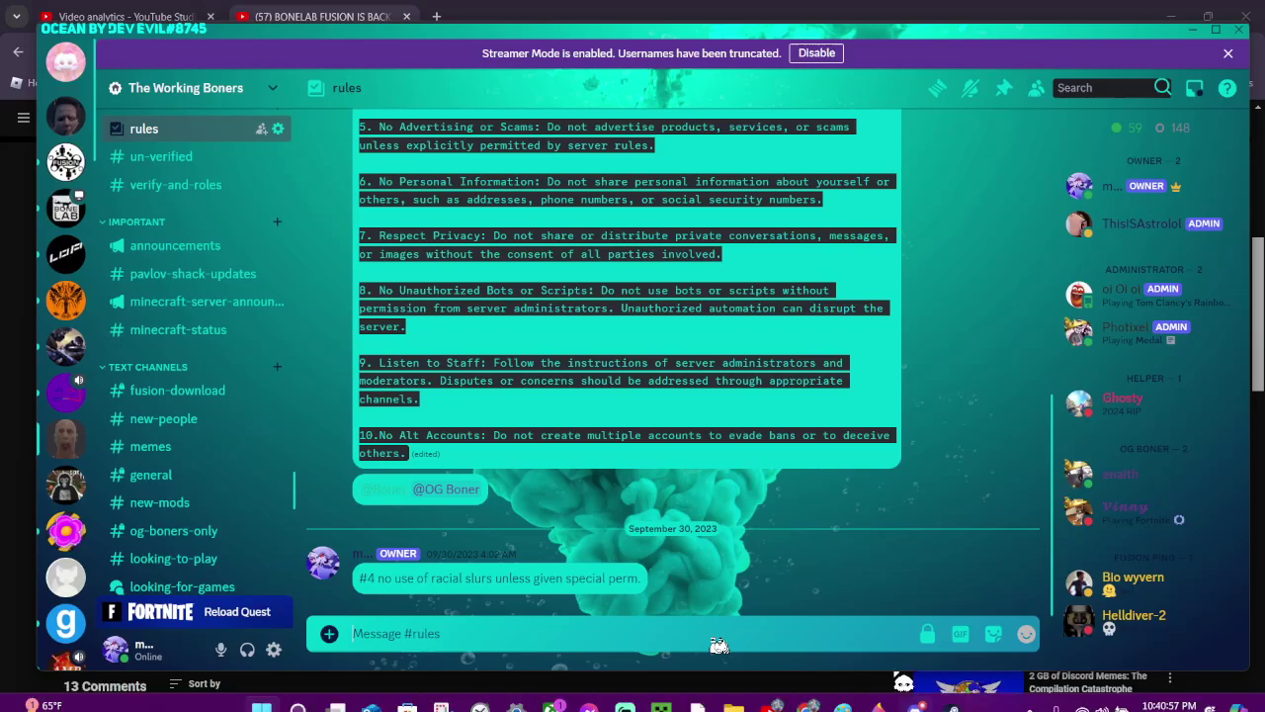
left_click(831, 53)
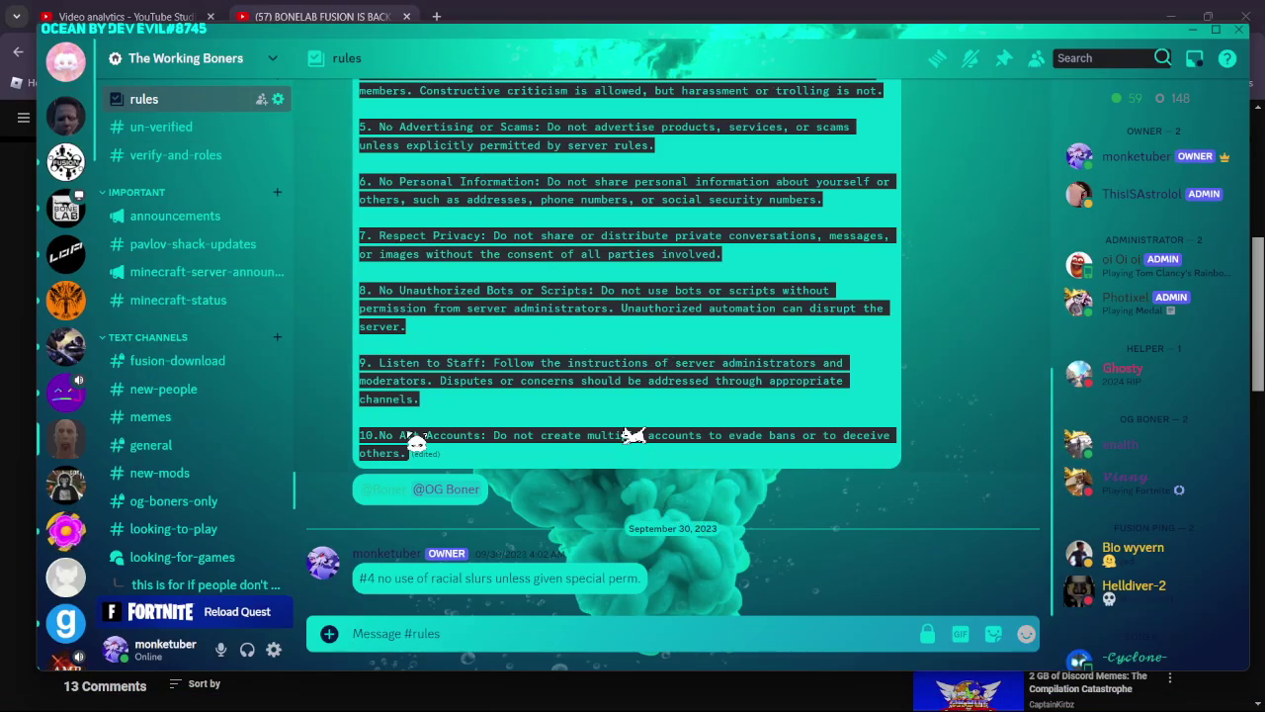
- Open #verify-and-roles, then the #fusion-download channel with the mod files
scroll(159, 242, "down", 1)
scroll(177, 229, "up", 3)
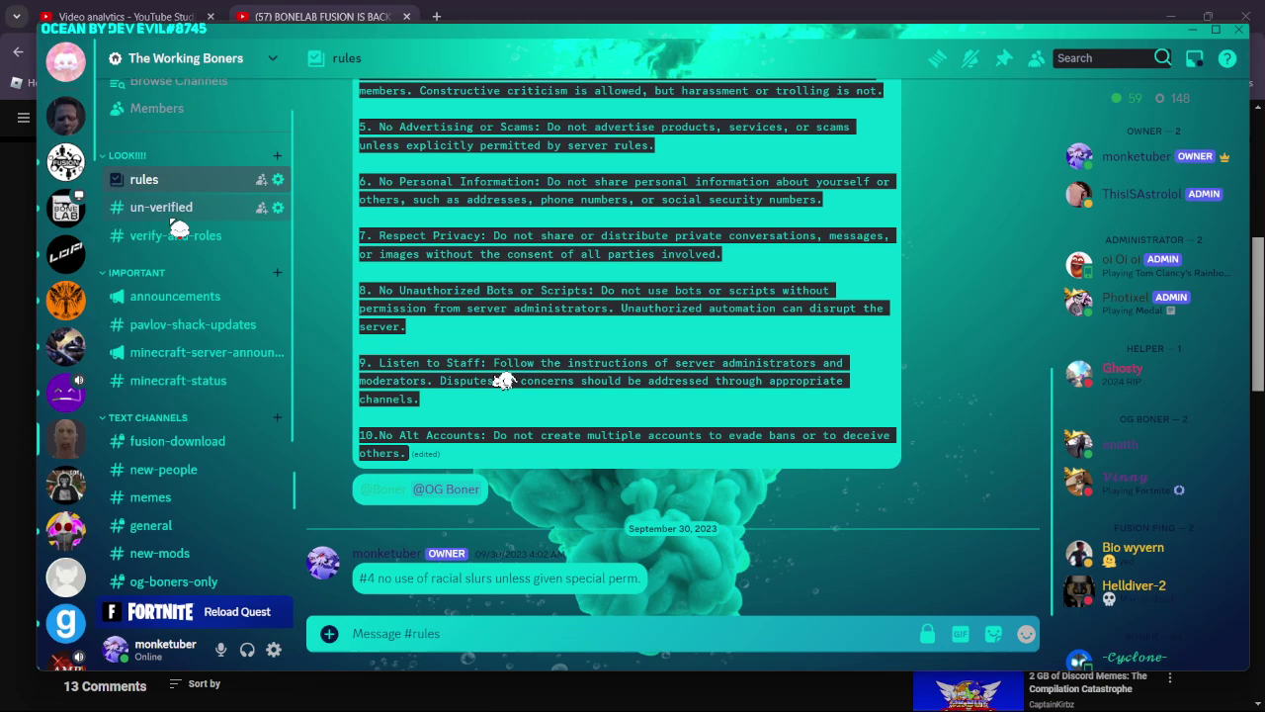
left_click(183, 239)
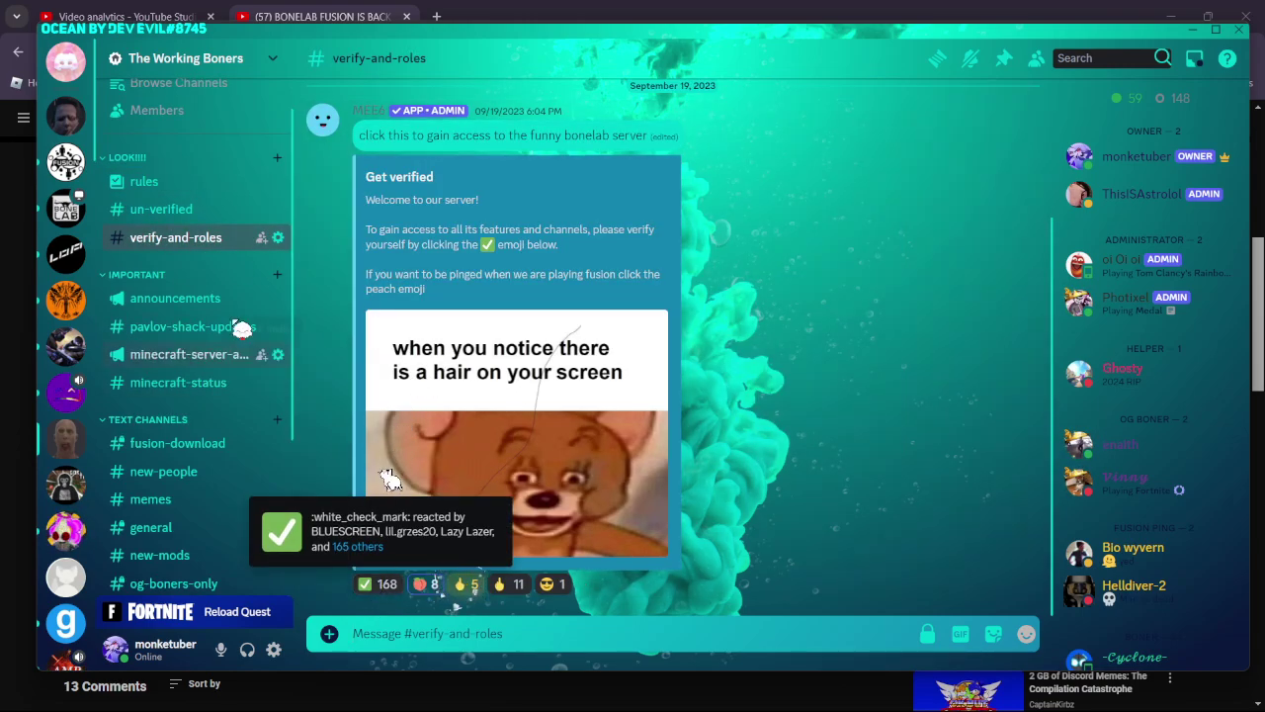
scroll(188, 276, "down", 2)
left_click(195, 361)
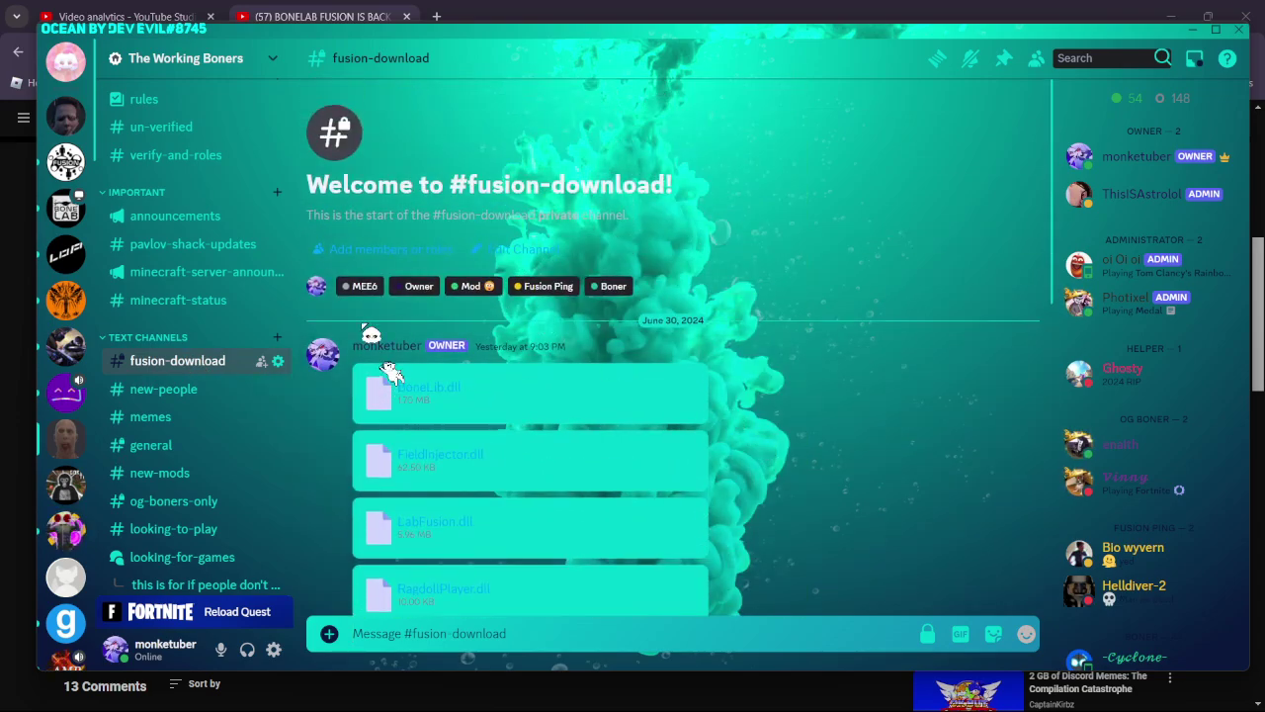
scroll(395, 381, "down", 2)
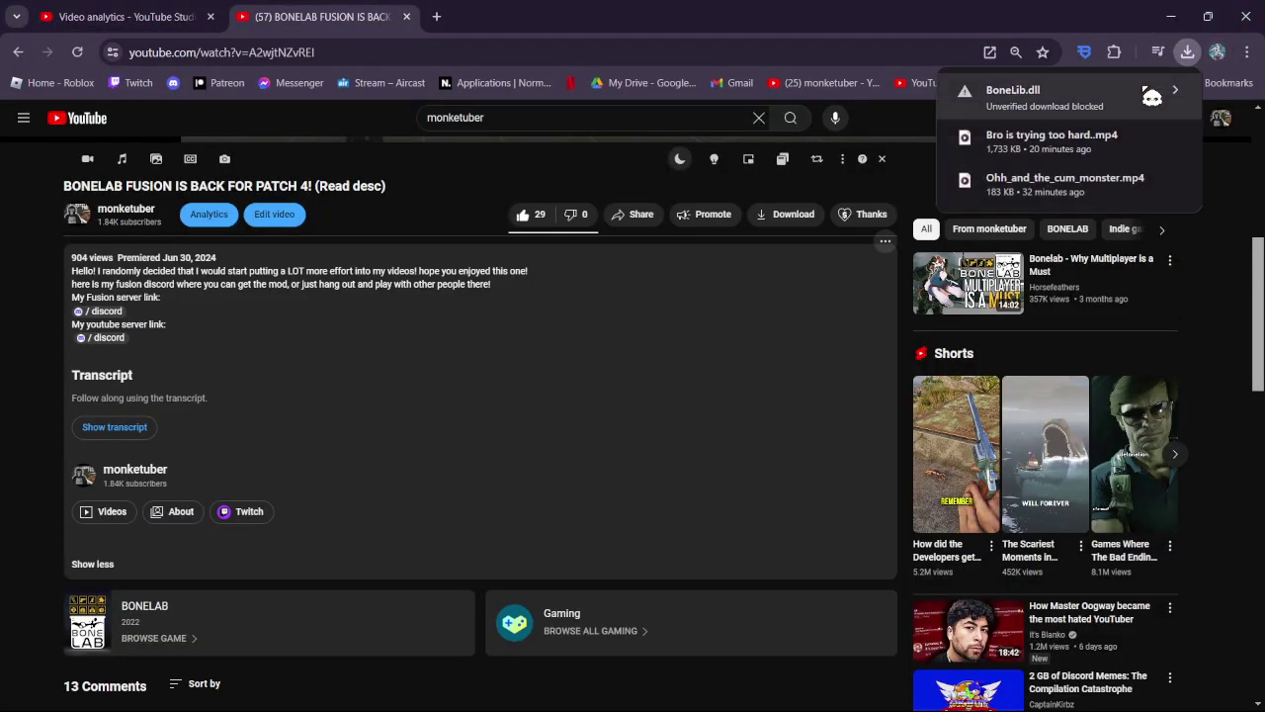
- Keep the blocked BoneLib.dll download in the browser's downloads
left_click(1077, 95)
left_click(1066, 207)
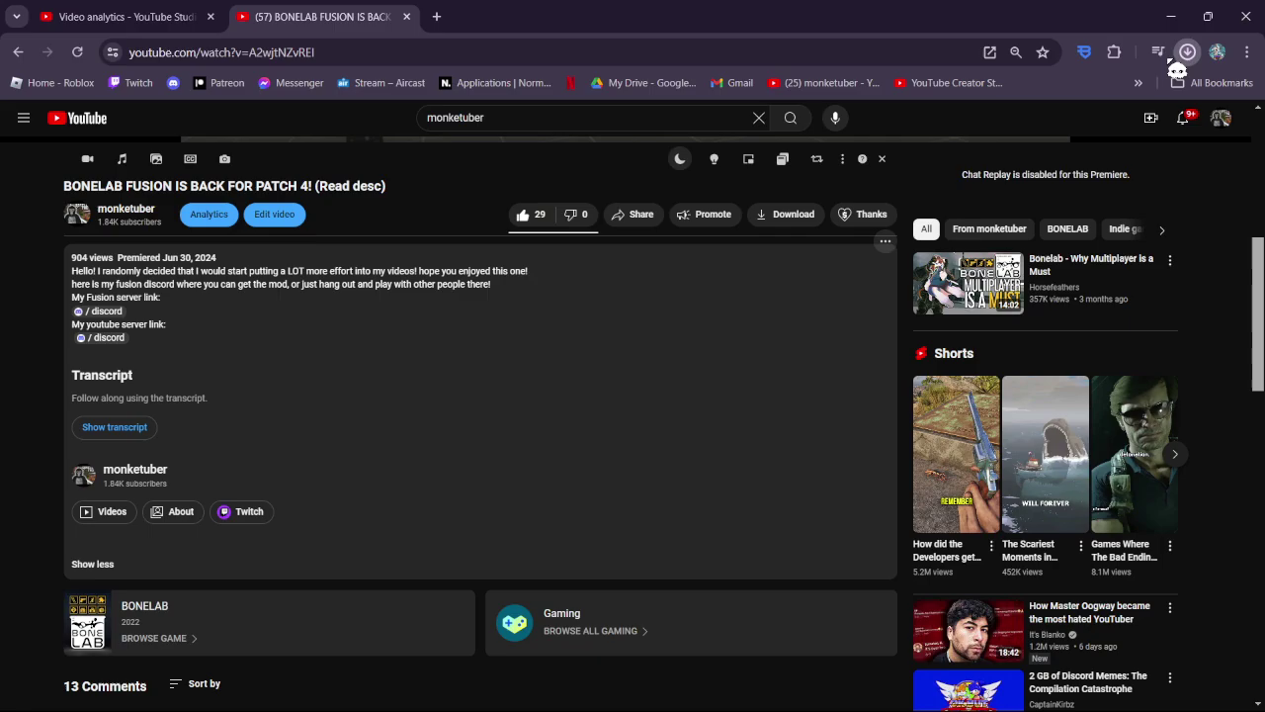
left_click(1174, 19)
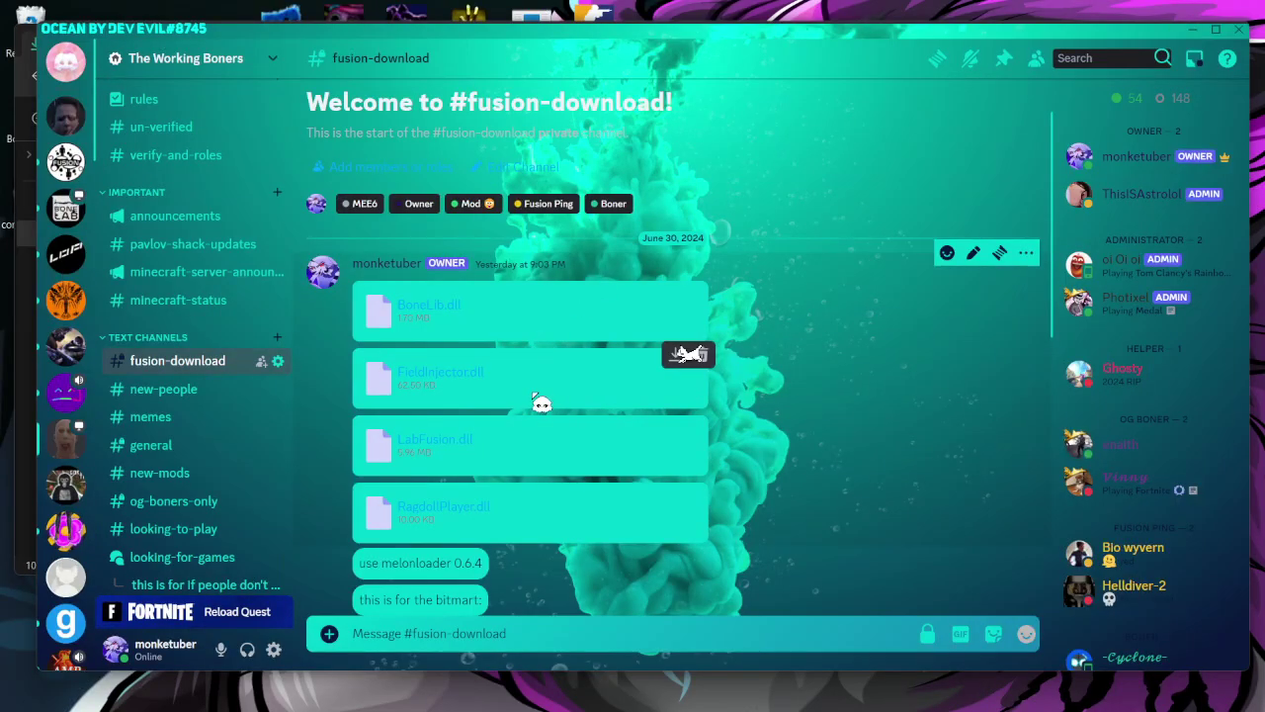
- Download the FieldInjector.dll, LabFusion.dll and RagdollPlayer.dll attachments, confirming each warning
left_click(701, 361)
left_click(713, 410)
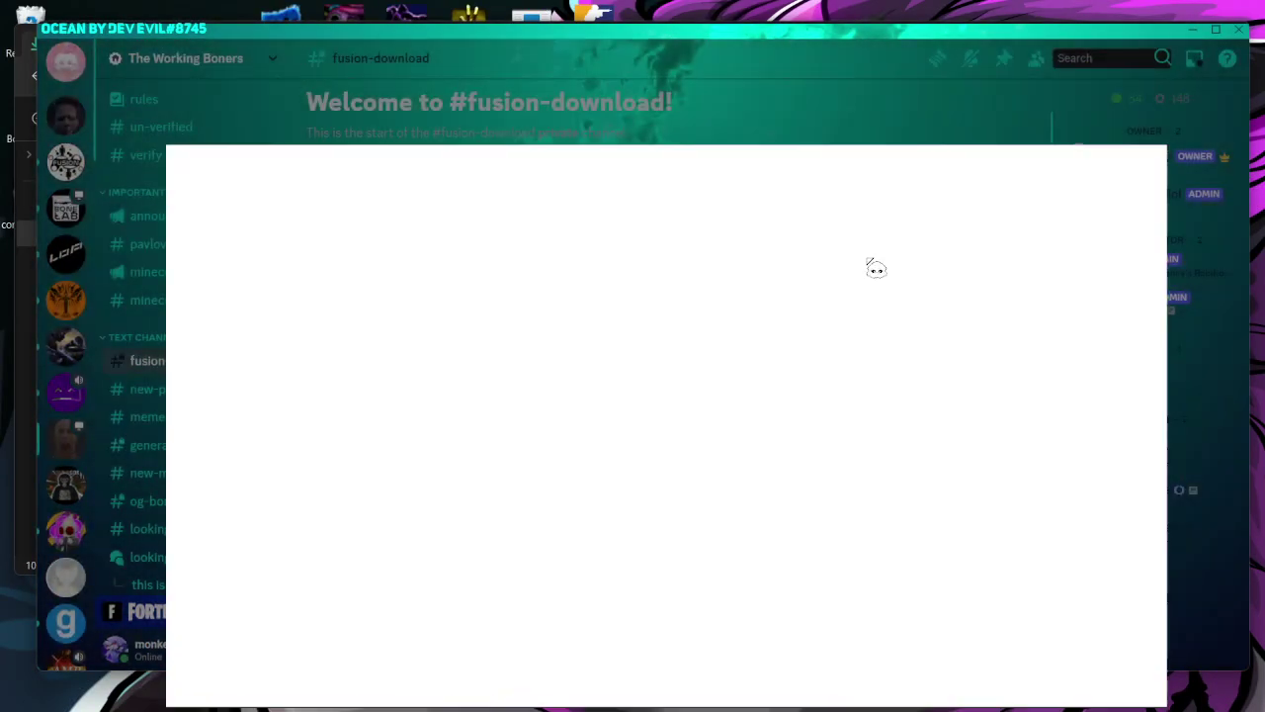
left_click(1174, 20)
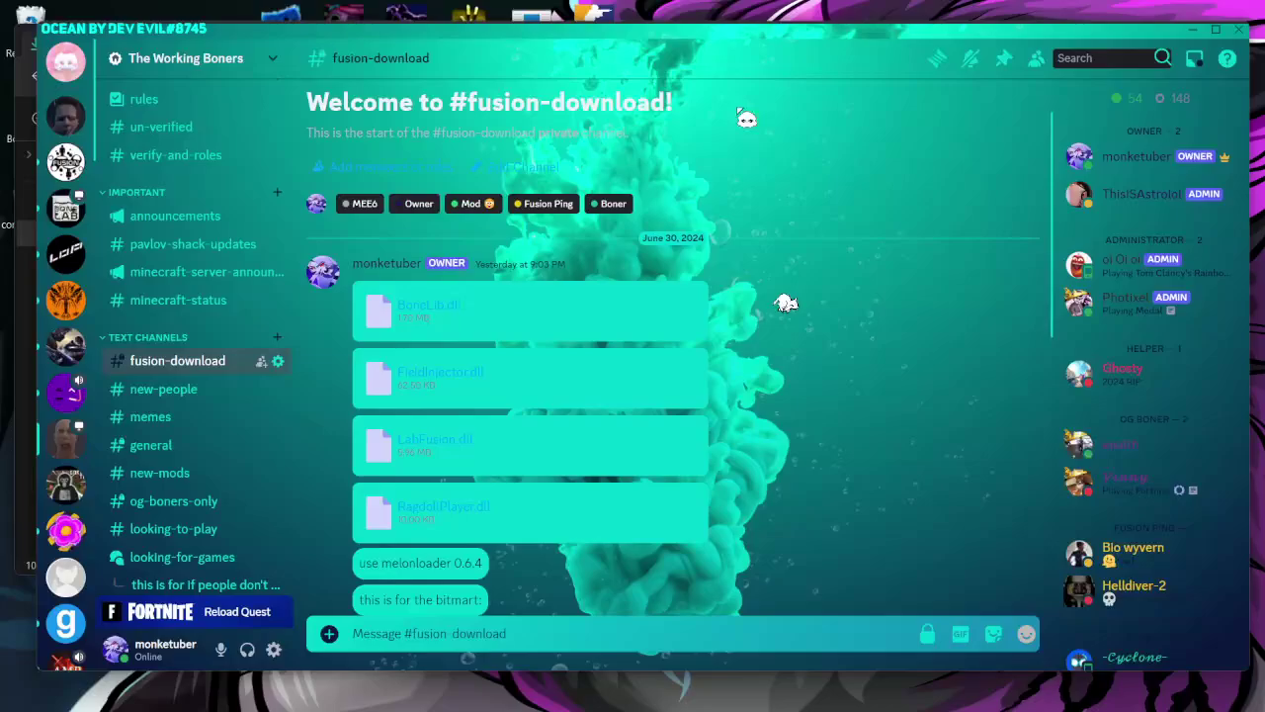
left_click(677, 423)
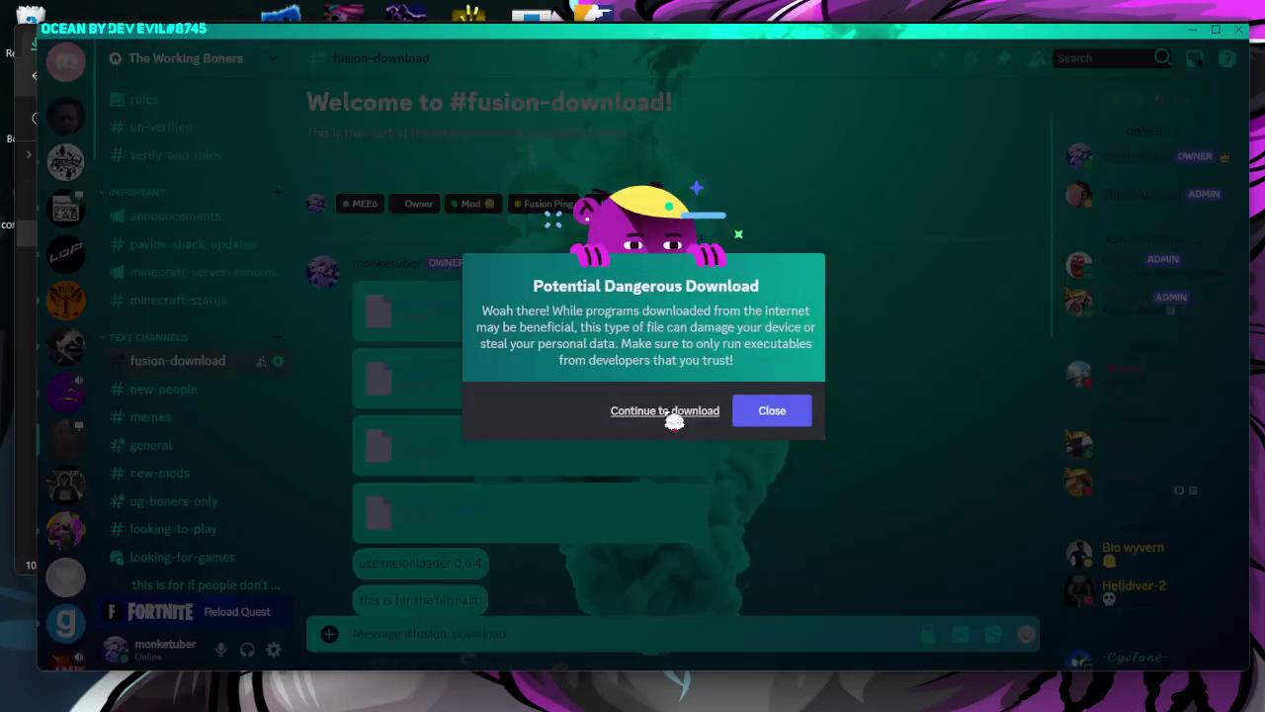
left_click(671, 421)
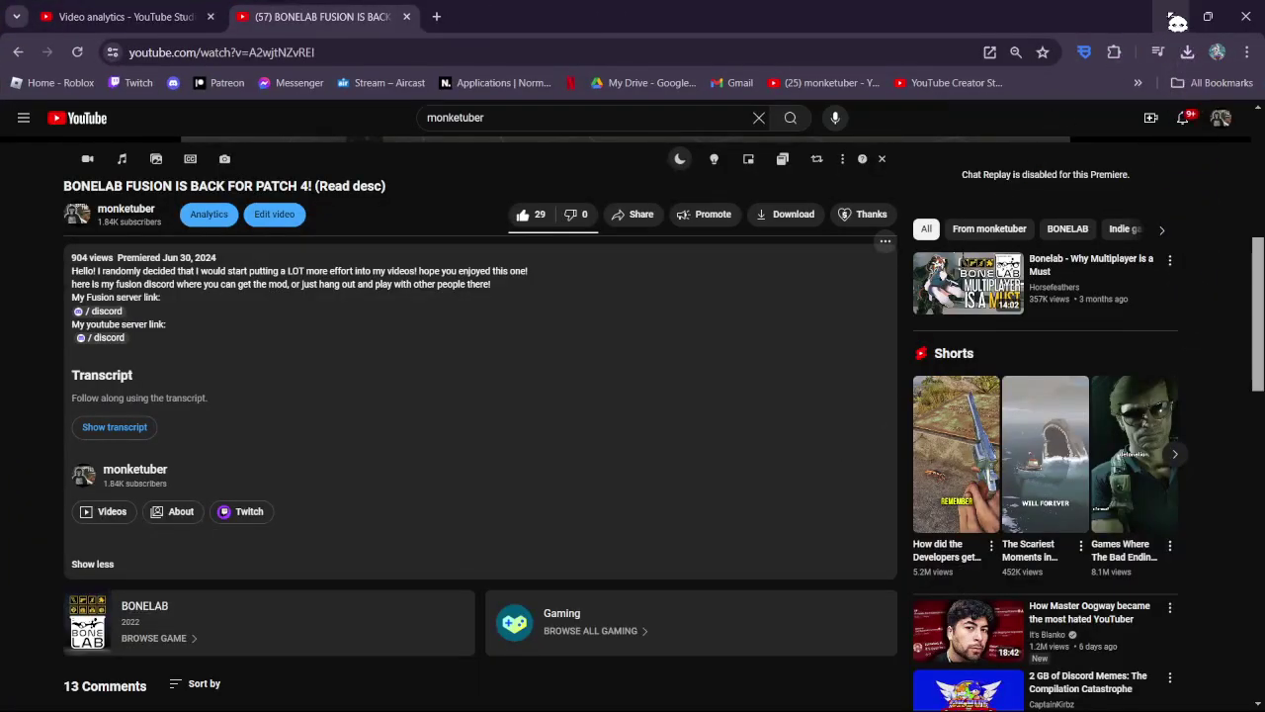
left_click(1174, 20)
left_click(682, 497)
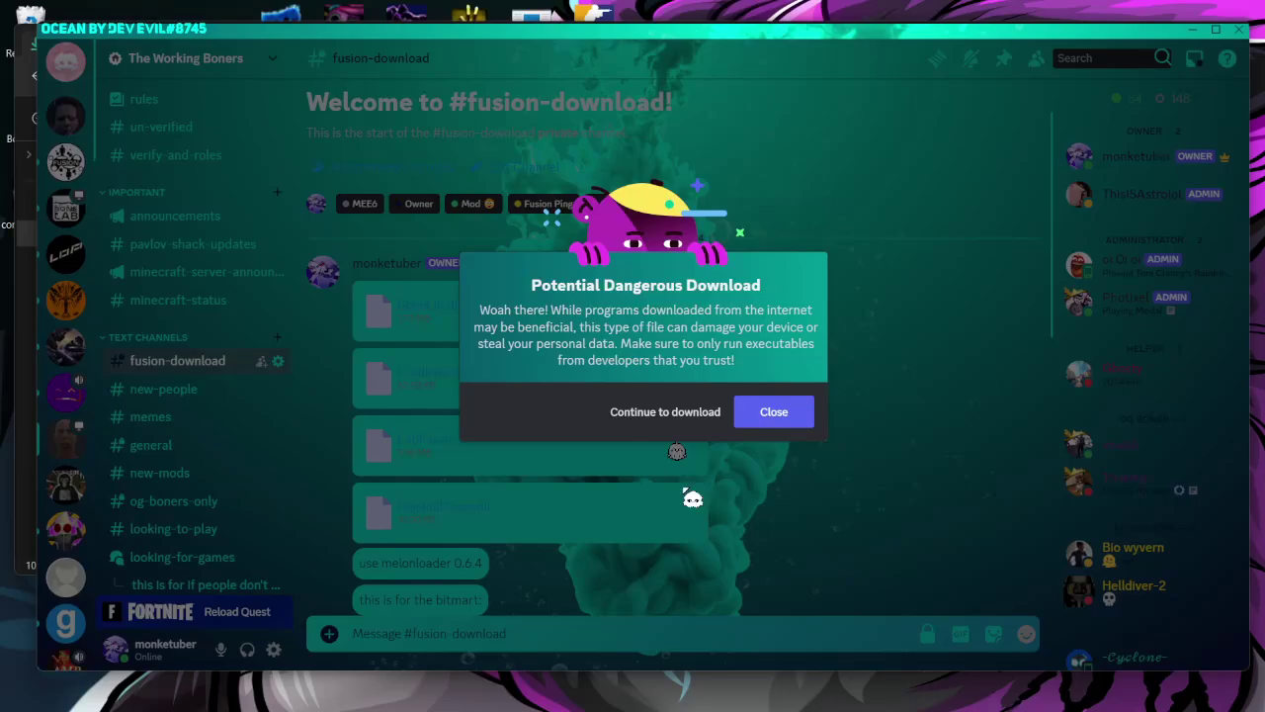
left_click(677, 413)
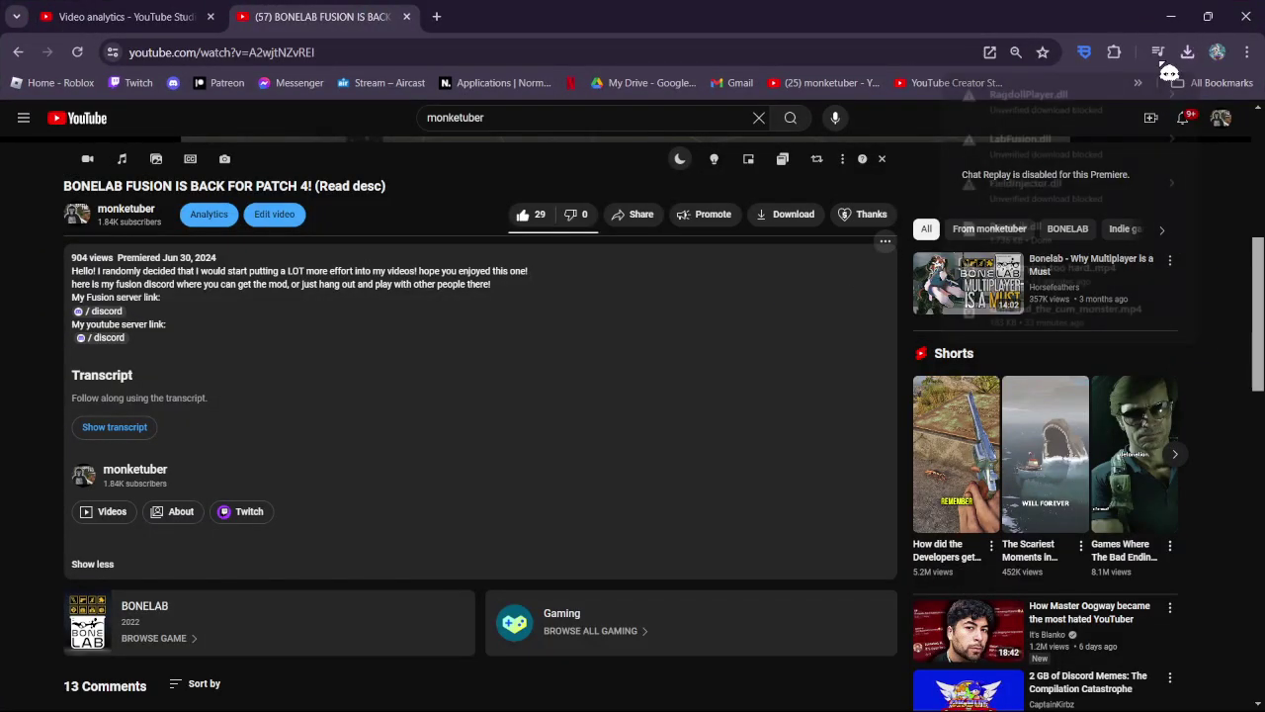
- Keep the blocked FieldInjector, LabFusion and RagdollPlayer downloads and verify all four finished
left_click(1087, 203)
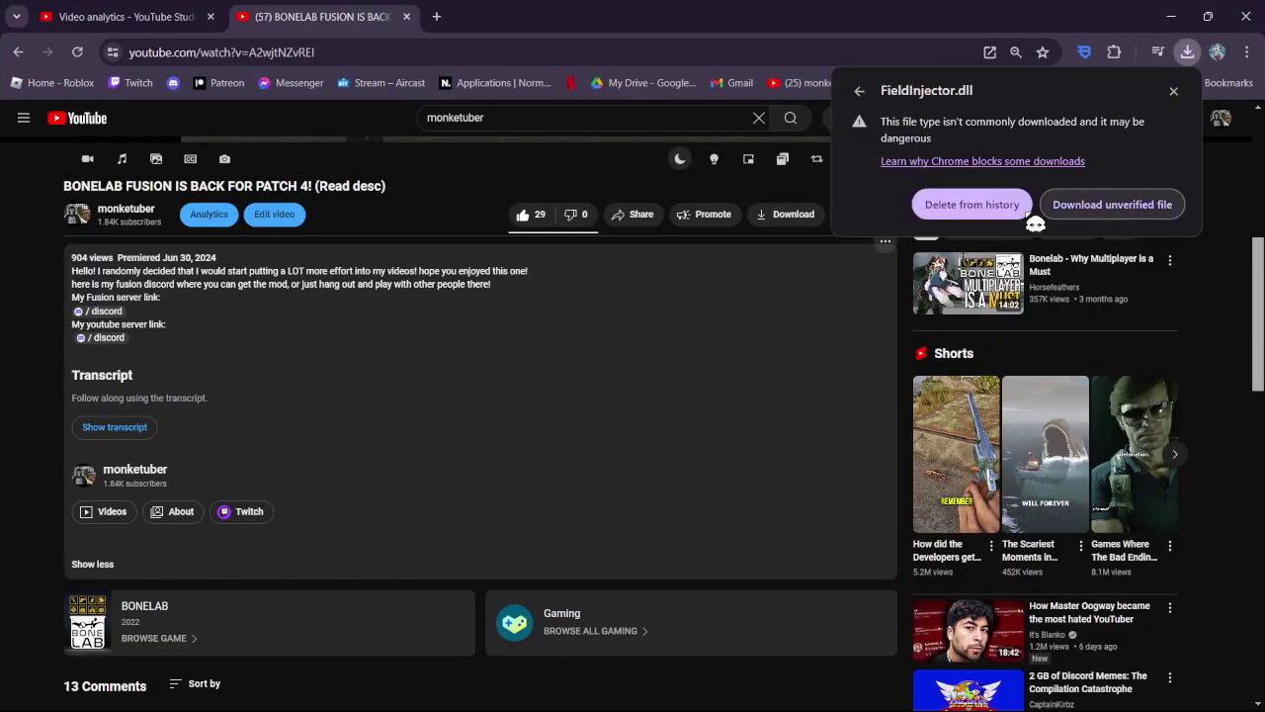
left_click(1115, 207)
left_click(1189, 57)
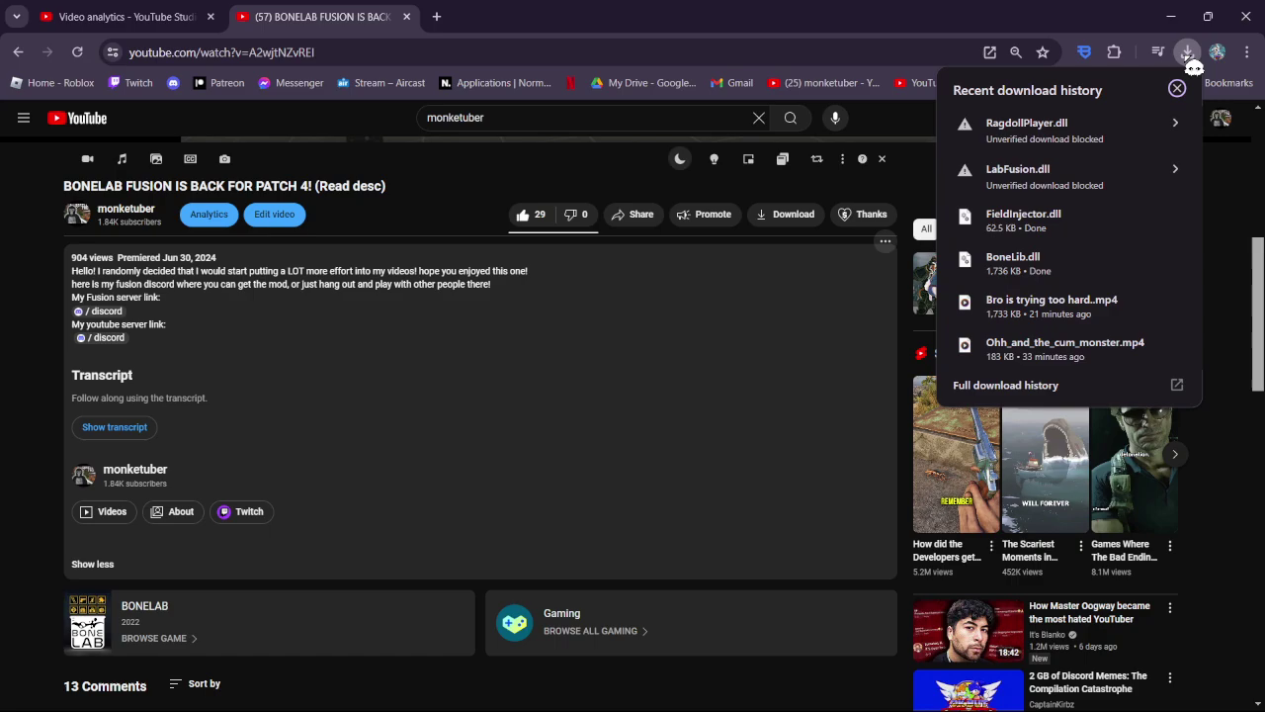
left_click(1098, 184)
left_click(1095, 206)
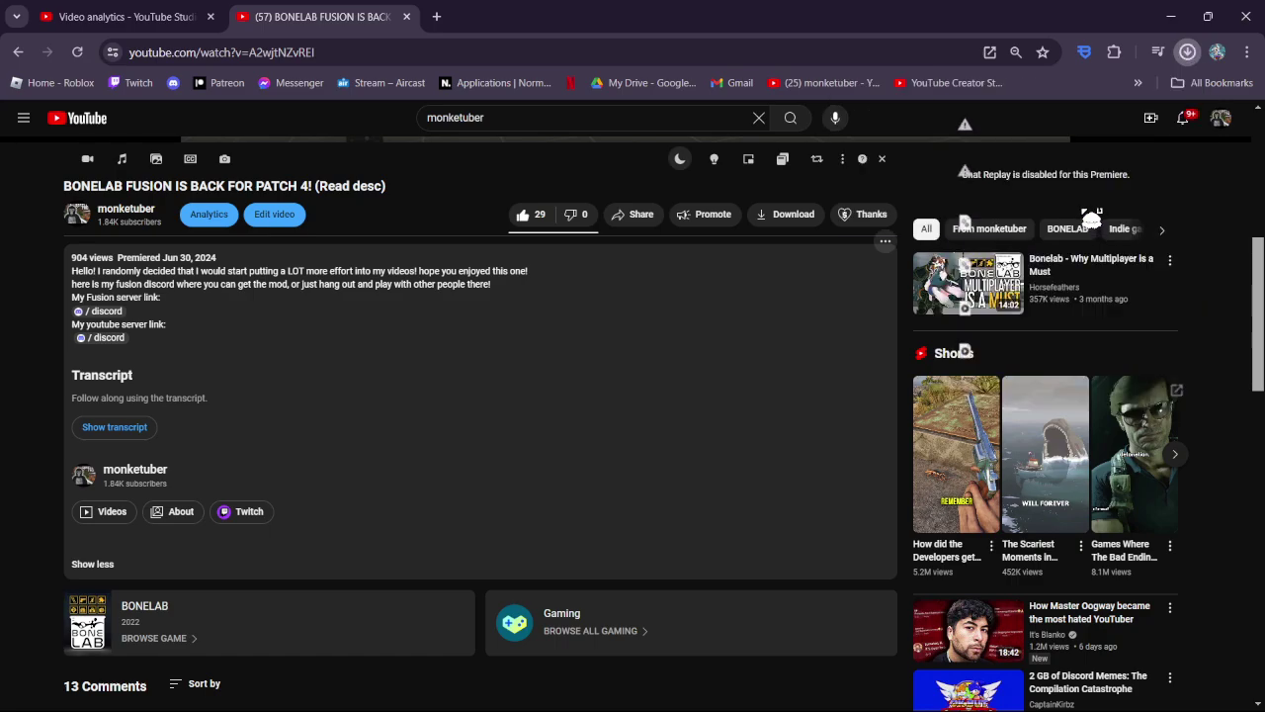
left_click(1187, 51)
left_click(1122, 130)
left_click(1089, 205)
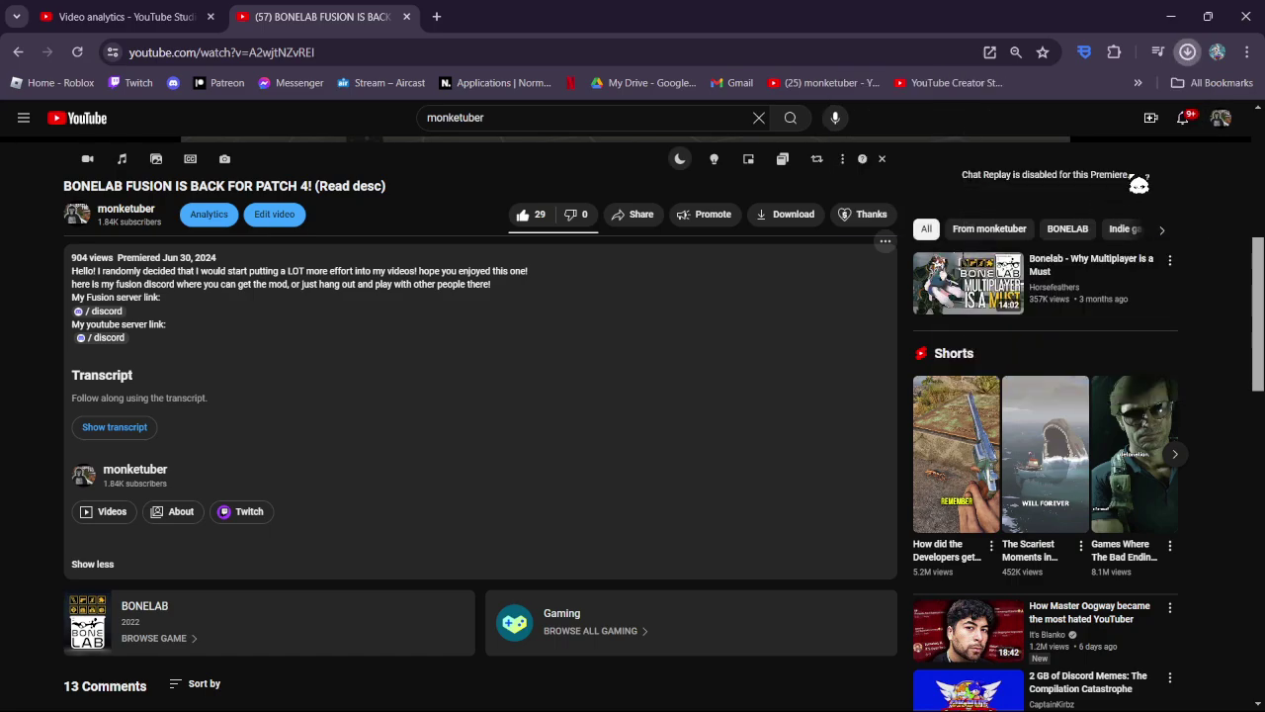
left_click(1188, 53)
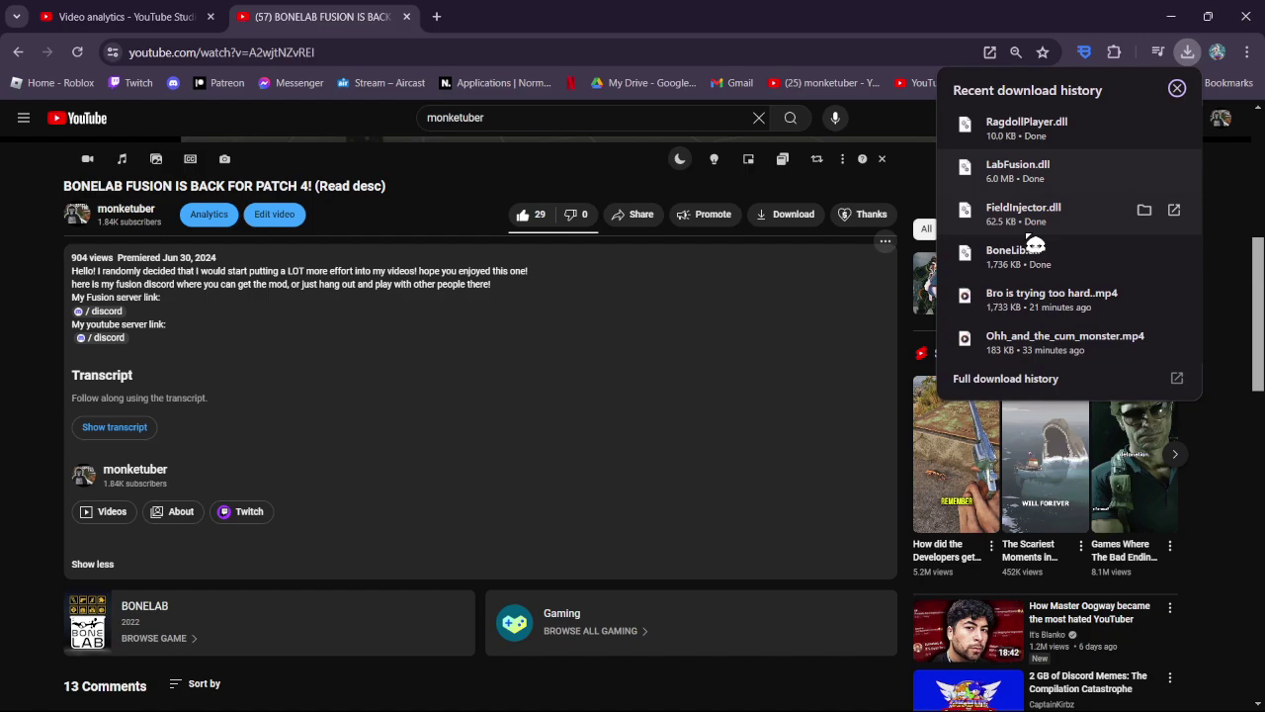
left_click(882, 182)
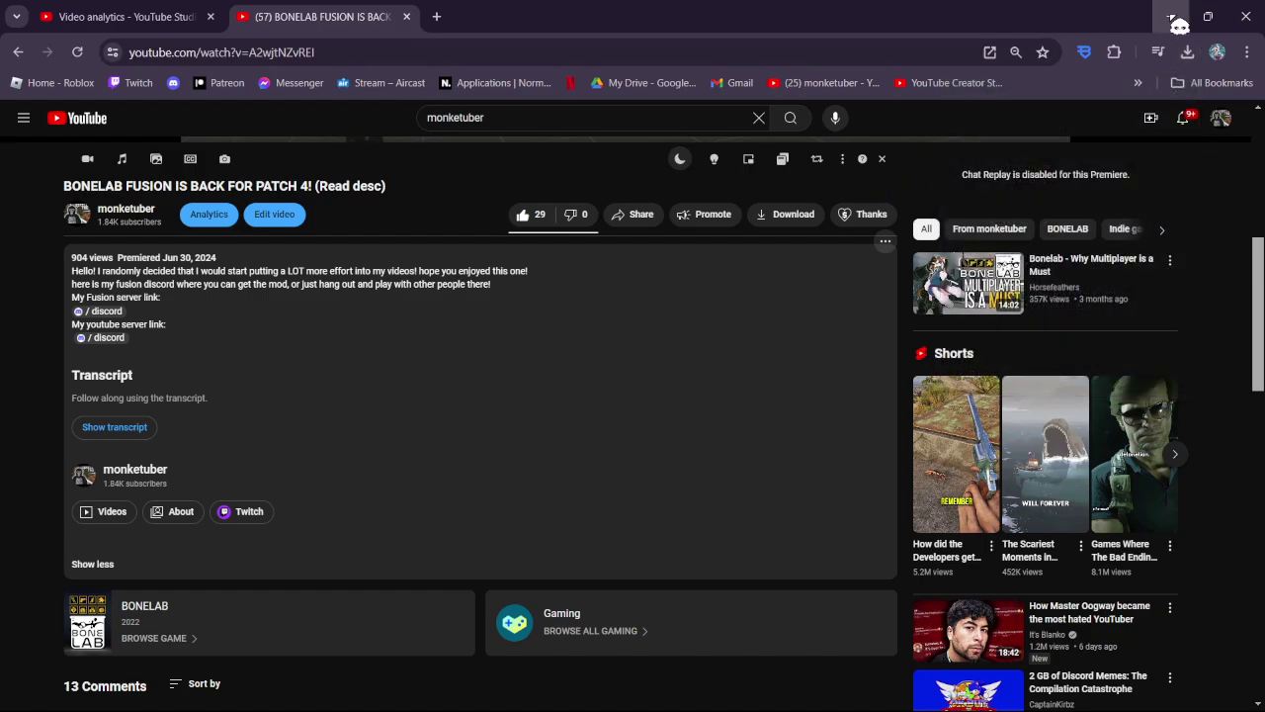
left_click(1172, 18)
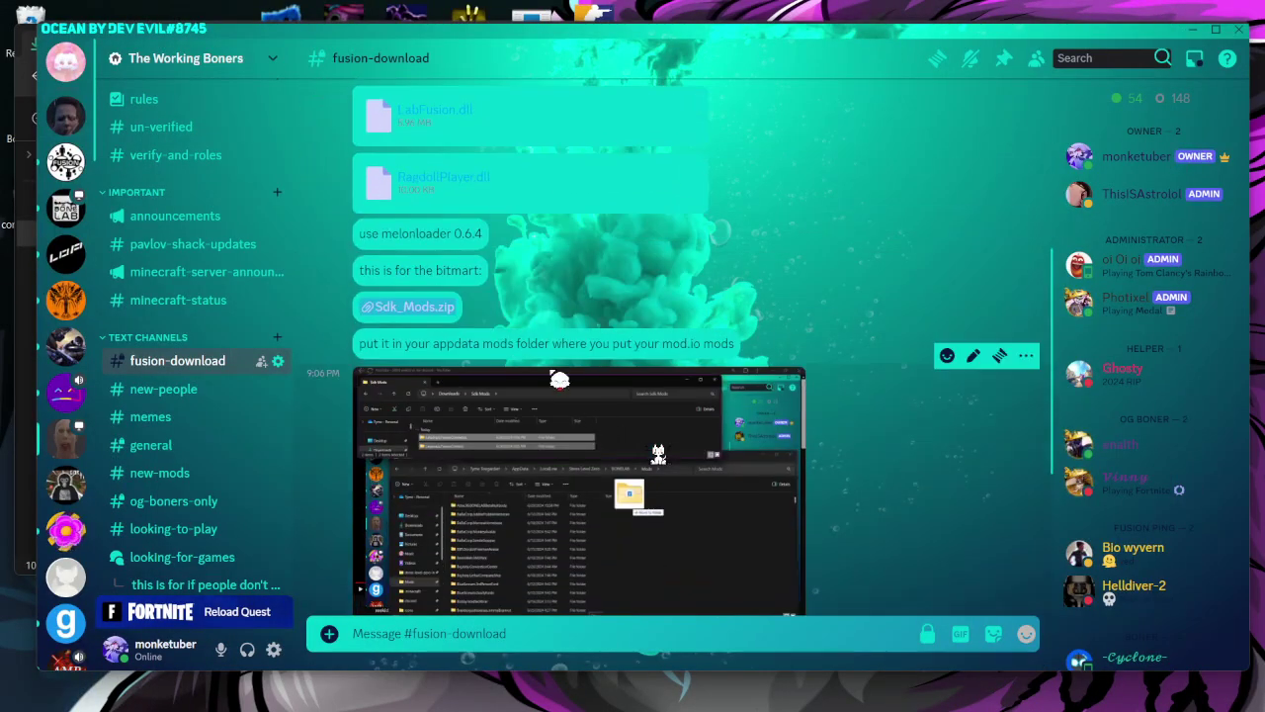
- Download Sdk_Mods.zip and view the attached screenshot of the mods folders
left_click(423, 308)
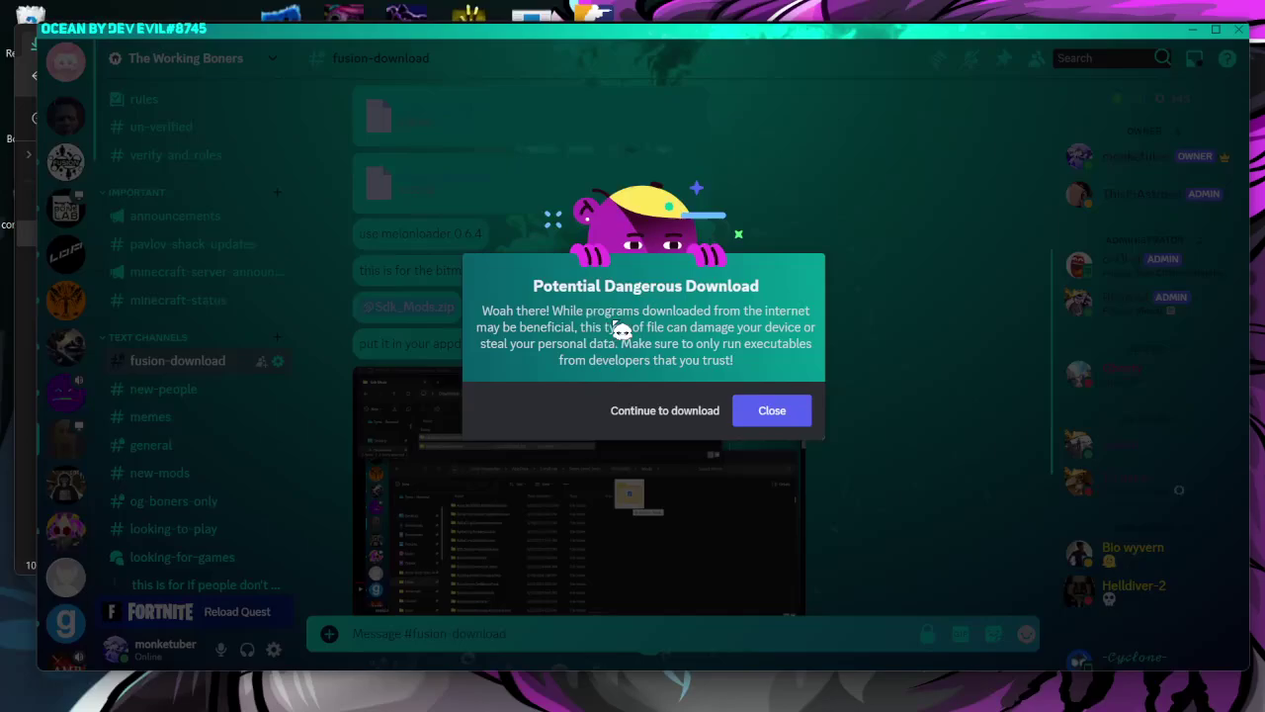
left_click(647, 413)
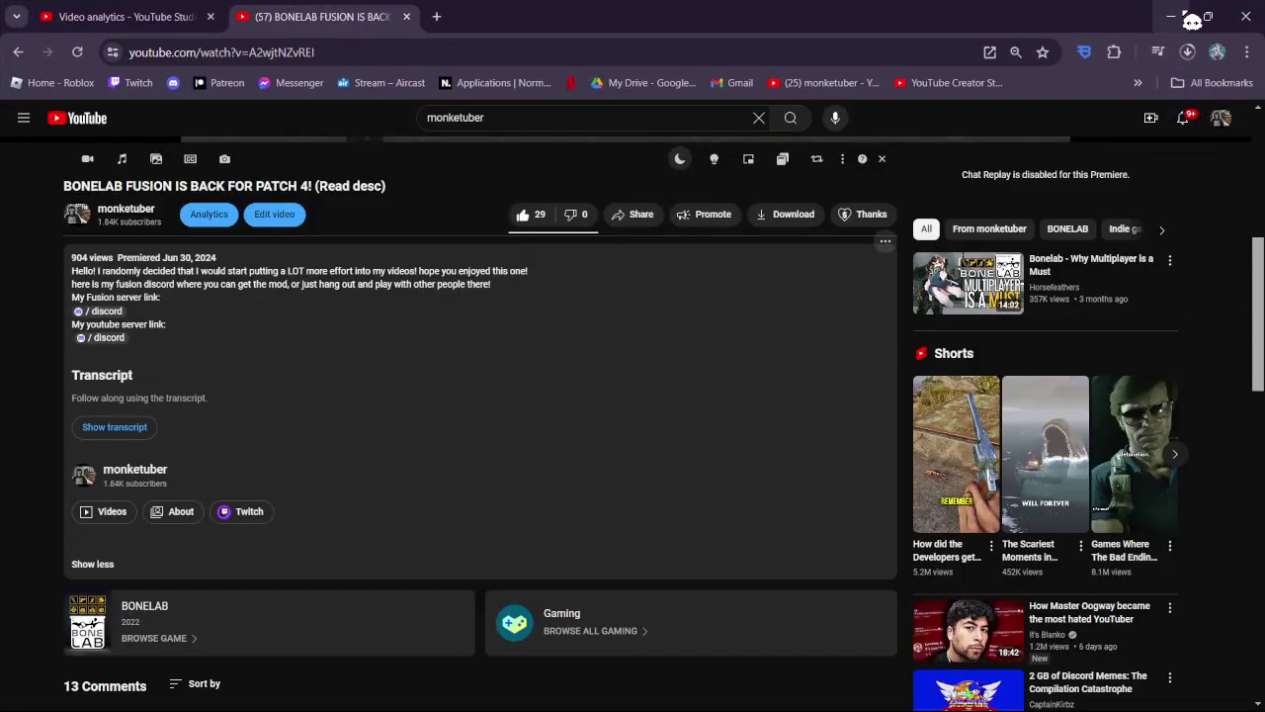
left_click(1190, 60)
left_click(1172, 17)
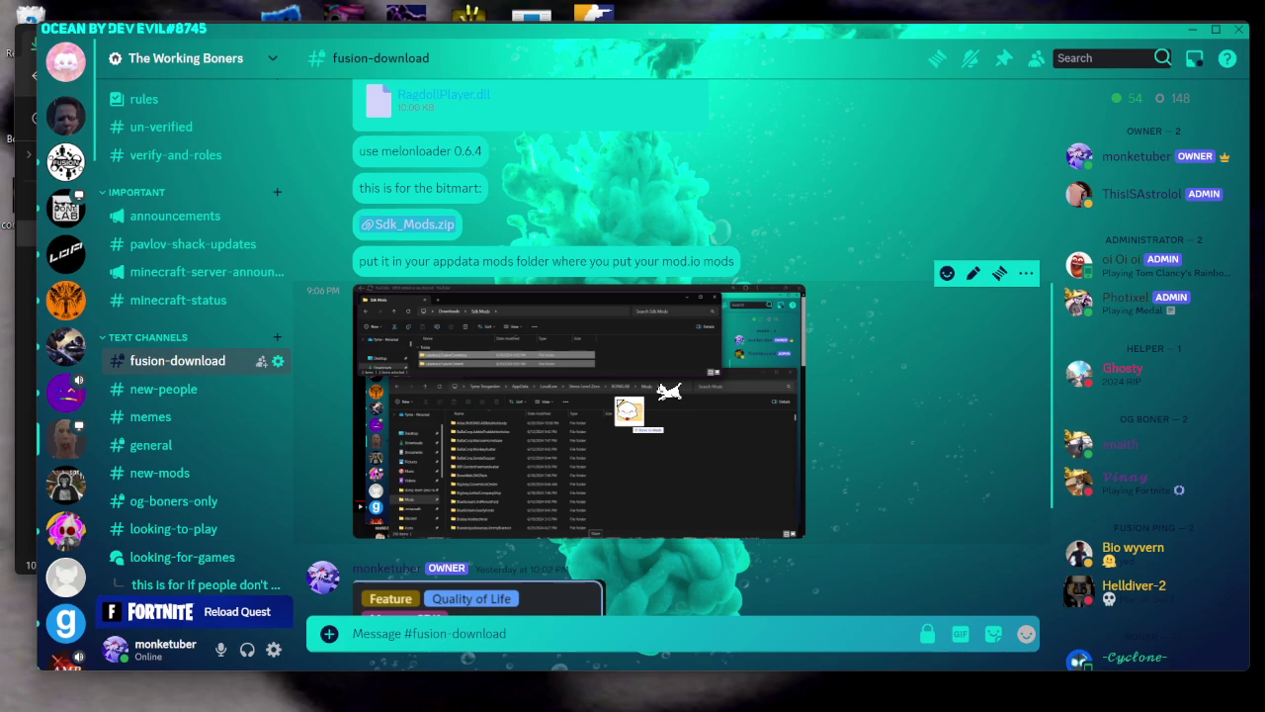
left_click(658, 387)
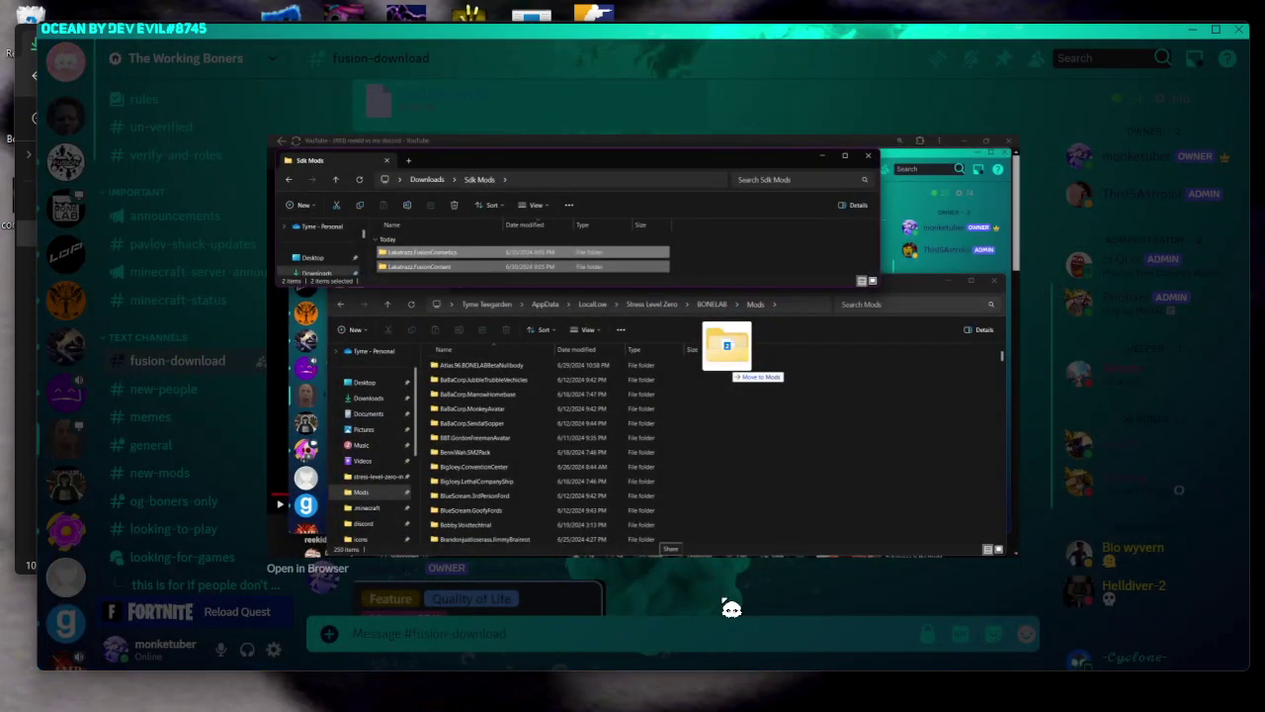
left_click(731, 608)
scroll(732, 440, "down", 3)
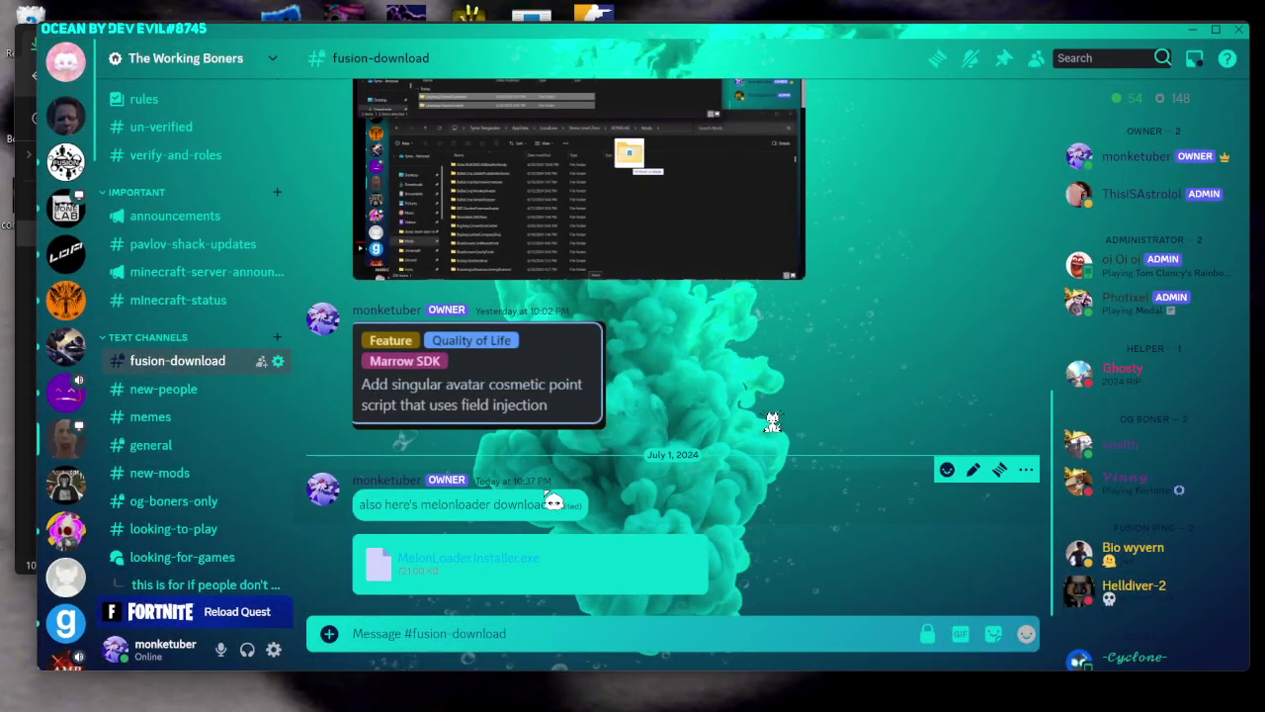
mouse_move(470, 564)
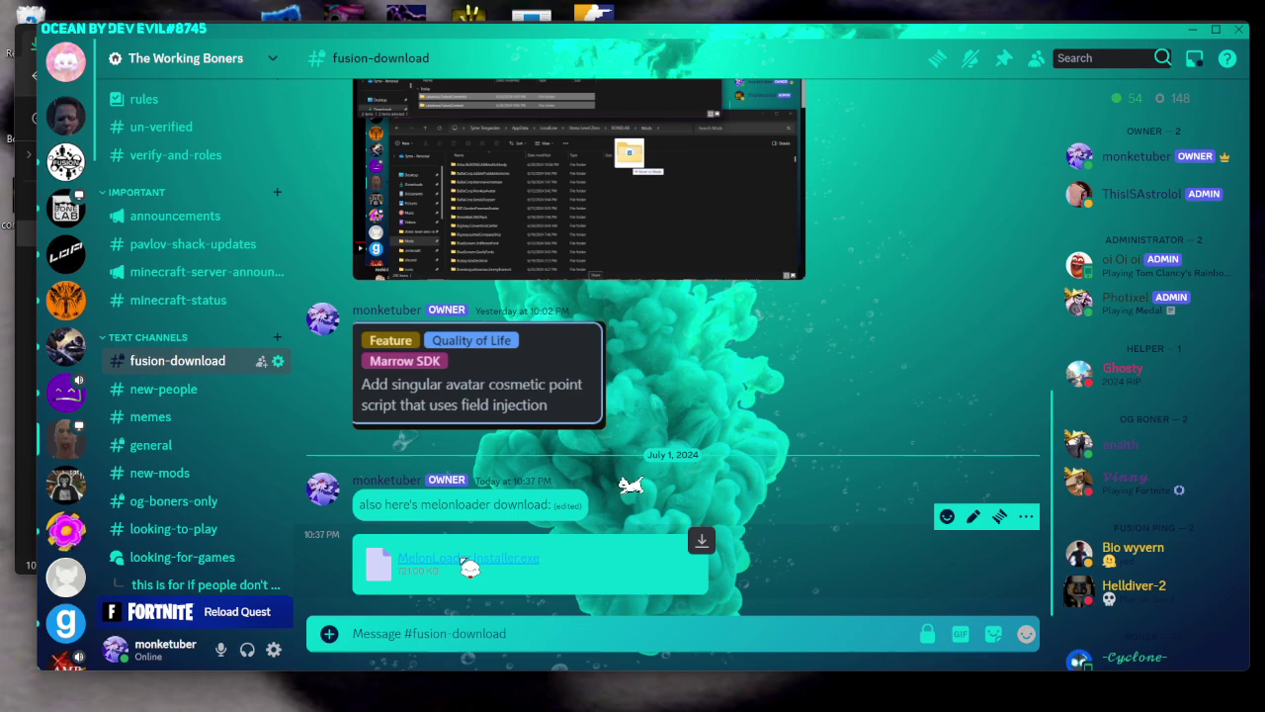
- Download the MelonLoader installer despite the warning and confirm it finished
left_click(701, 540)
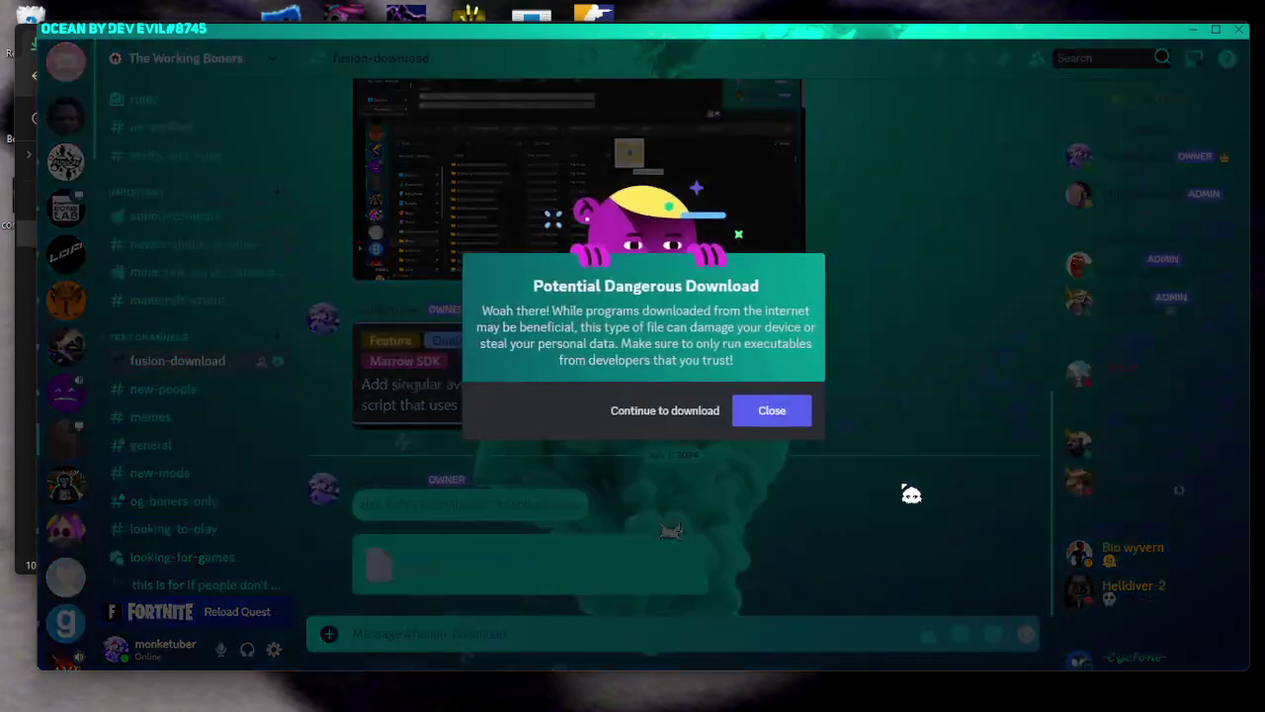
left_click(676, 413)
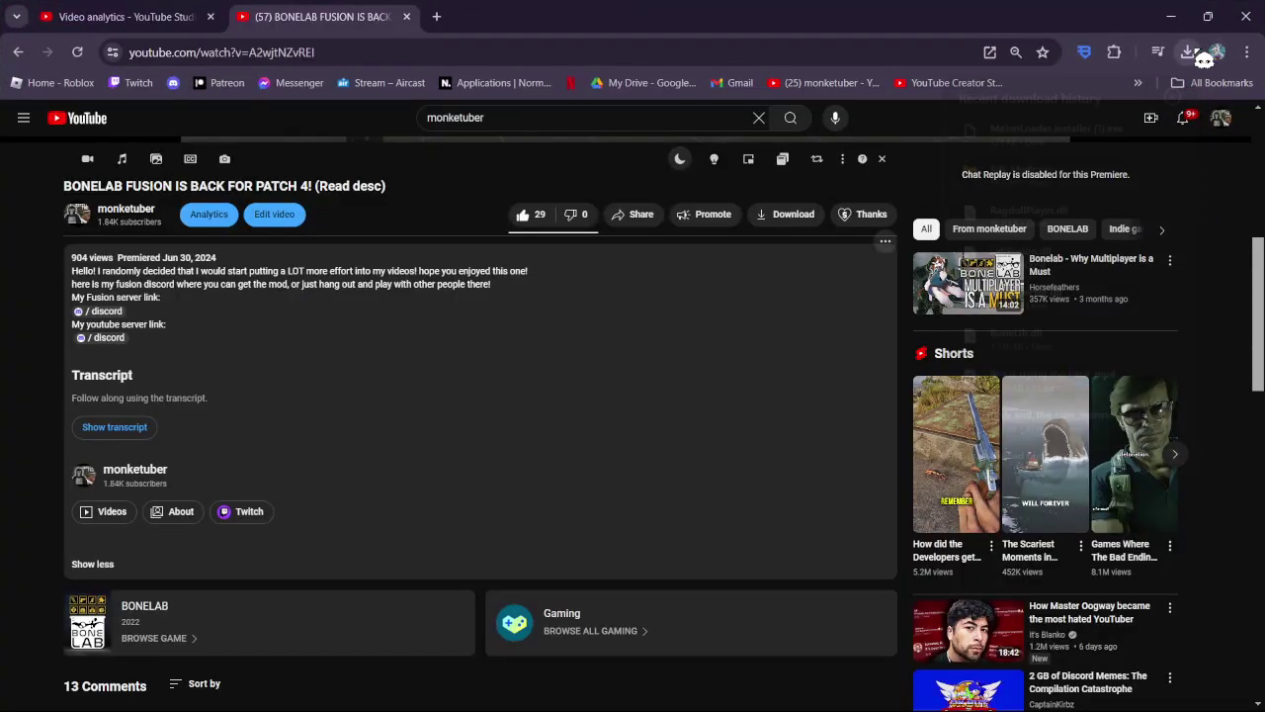
left_click(1187, 51)
left_click(1018, 14)
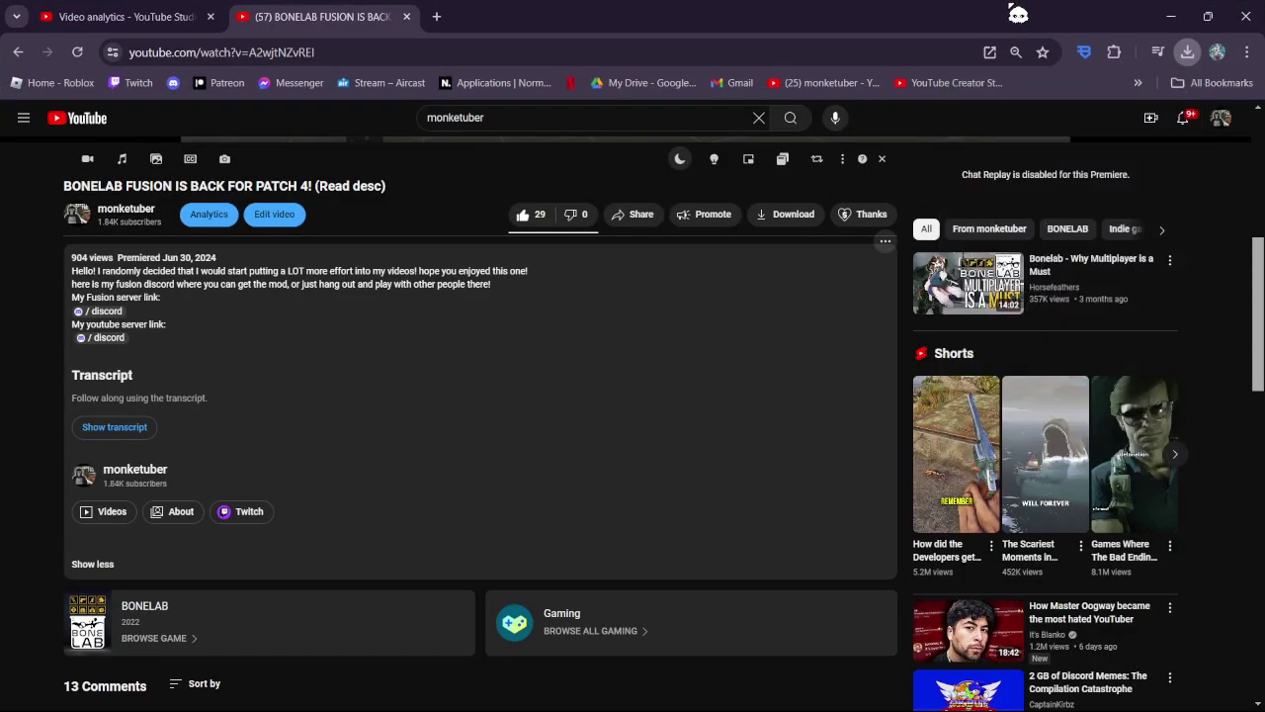
left_click(1179, 14)
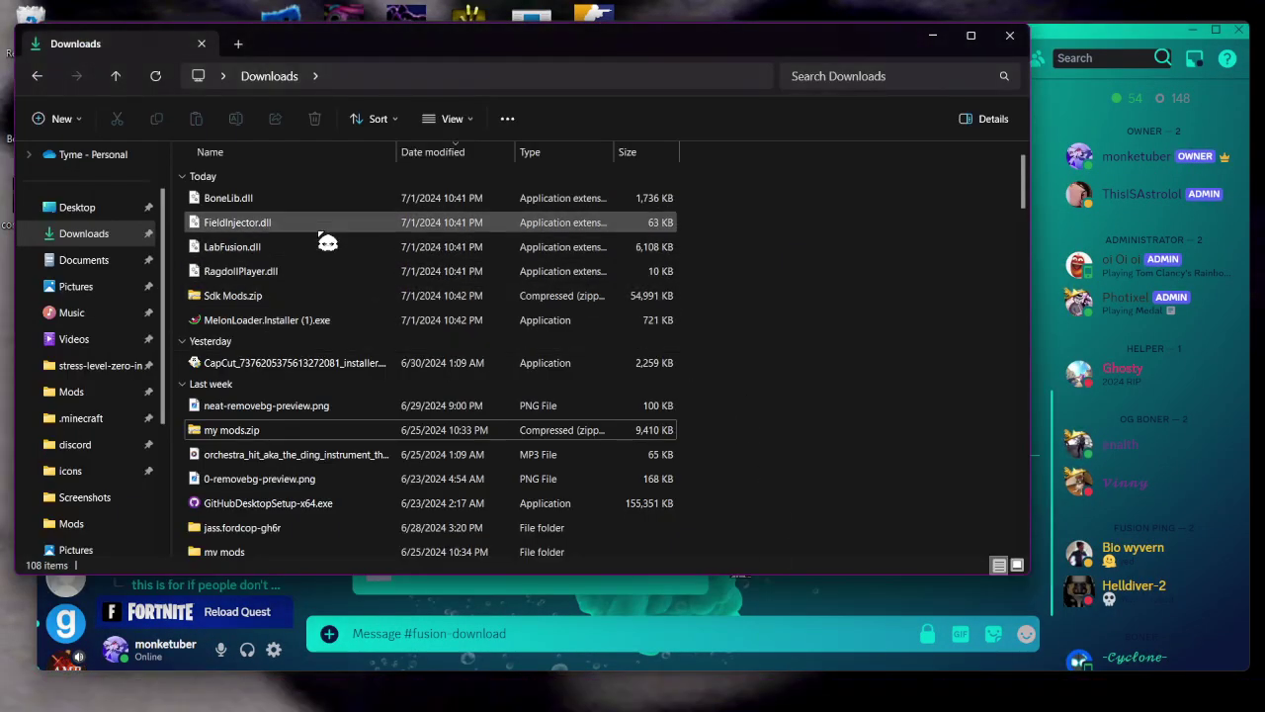
- Use Extract All on Sdk Mods.zip to unpack it into a Sdk Mods folder
right_click(319, 296)
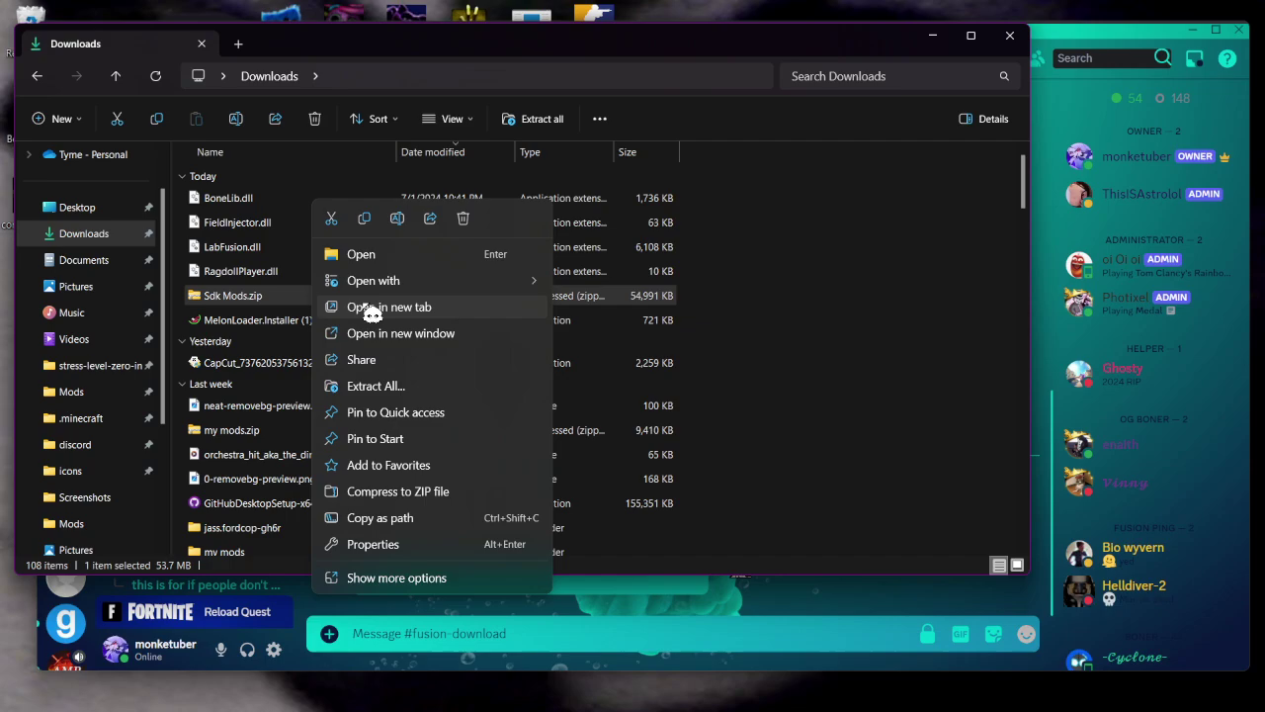
left_click(396, 385)
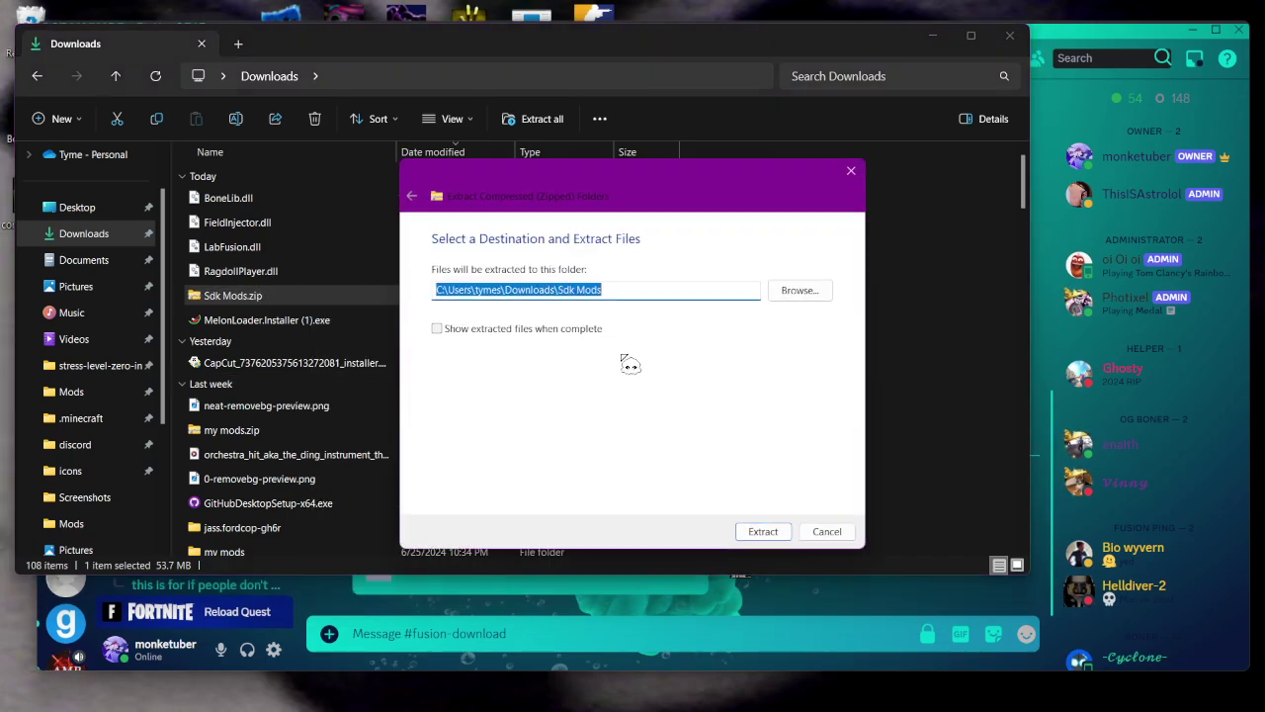
left_click(757, 534)
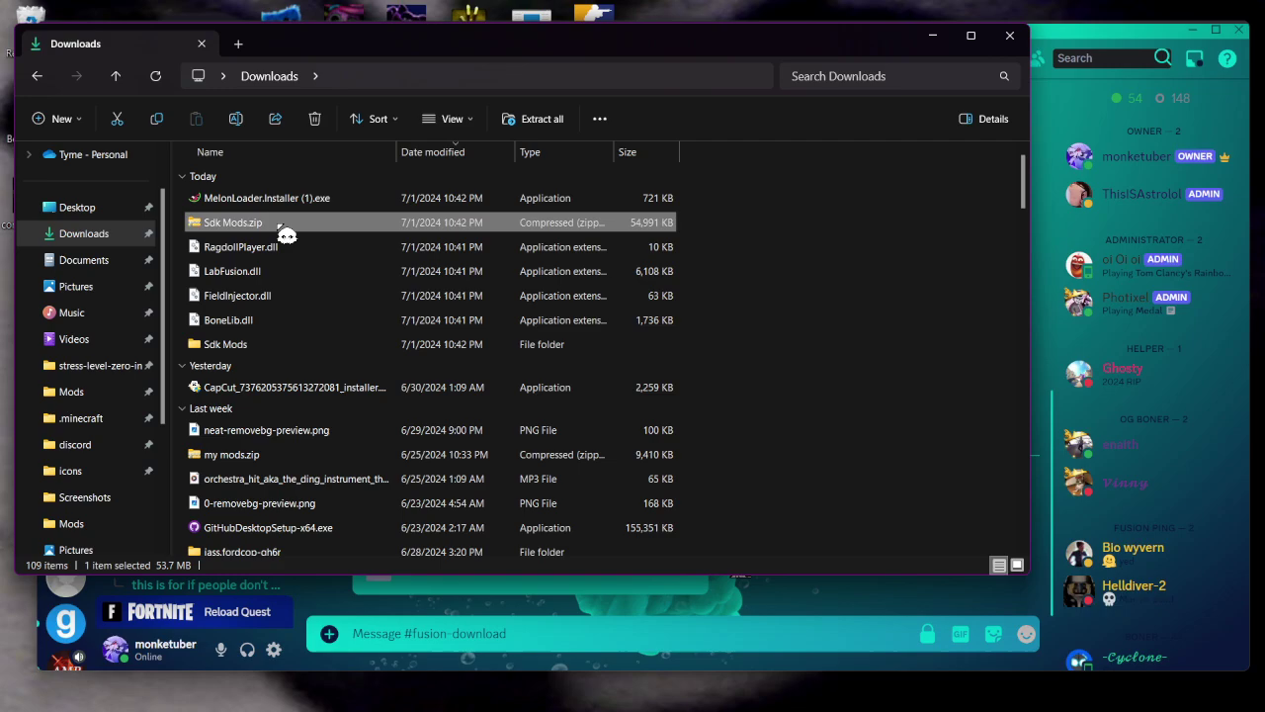
- Delete Sdk Mods.zip and open the extracted Sdk Mods folder
right_click(286, 230)
left_click(443, 220)
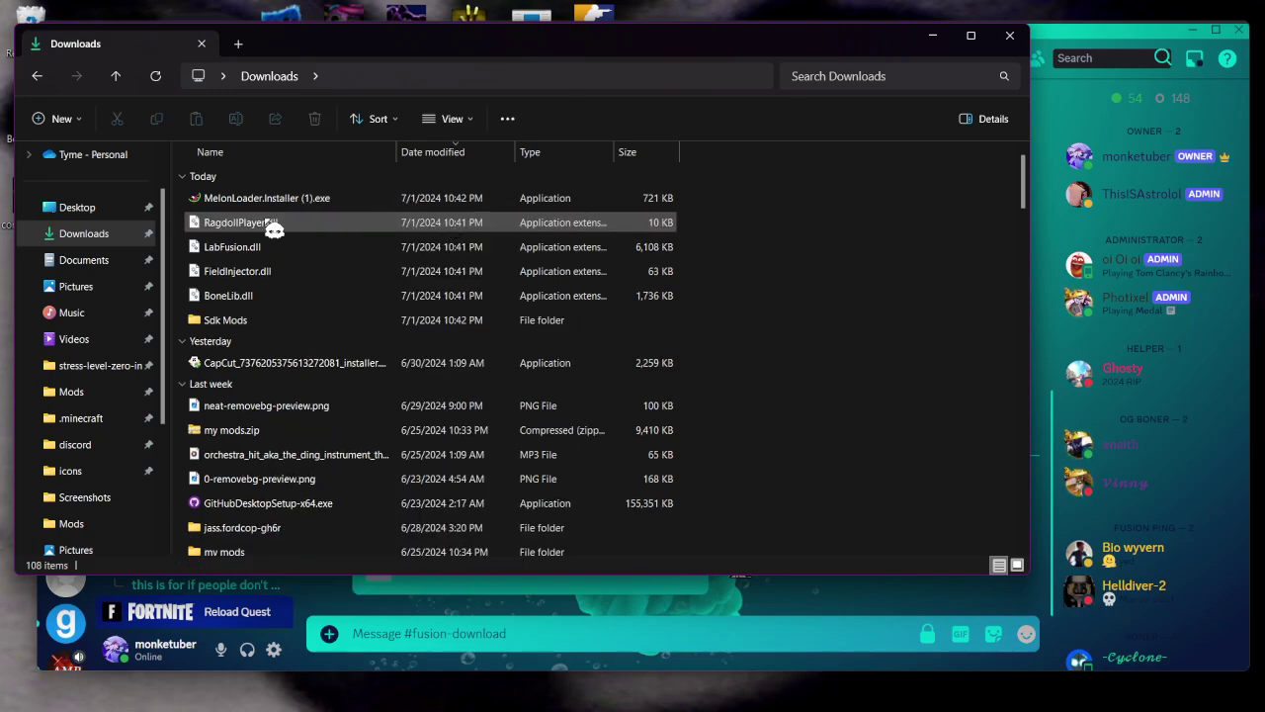
double_click(243, 327)
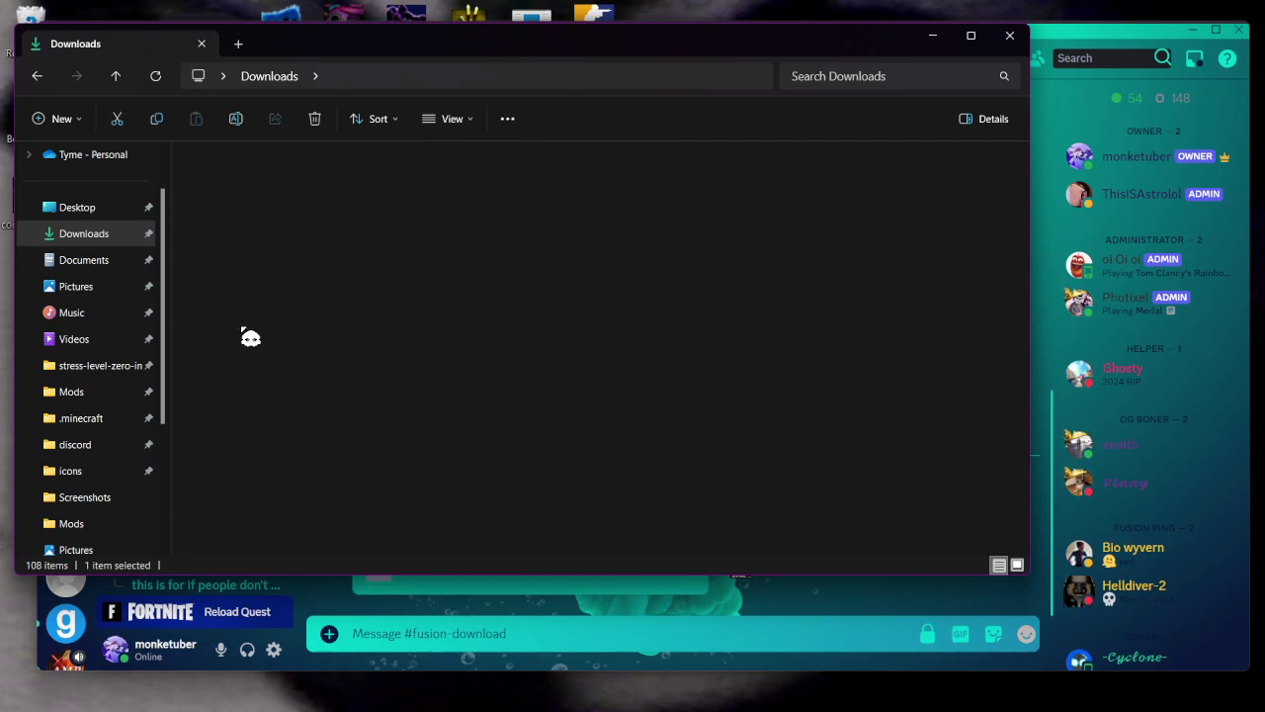
- Inspect the Lakatrazz.FusionCosmetics and Lakatrazz.FusionContent folders, returning to Sdk Mods
double_click(272, 201)
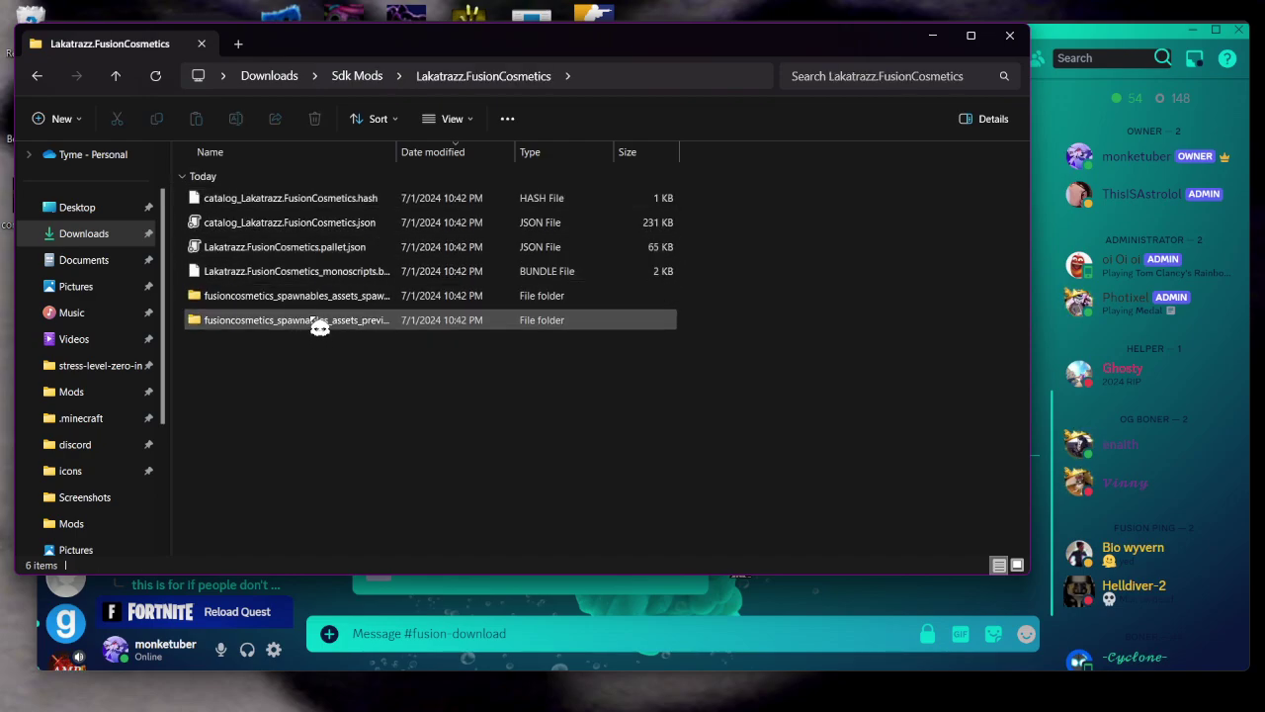
left_click(356, 79)
left_click(307, 224)
double_click(306, 224)
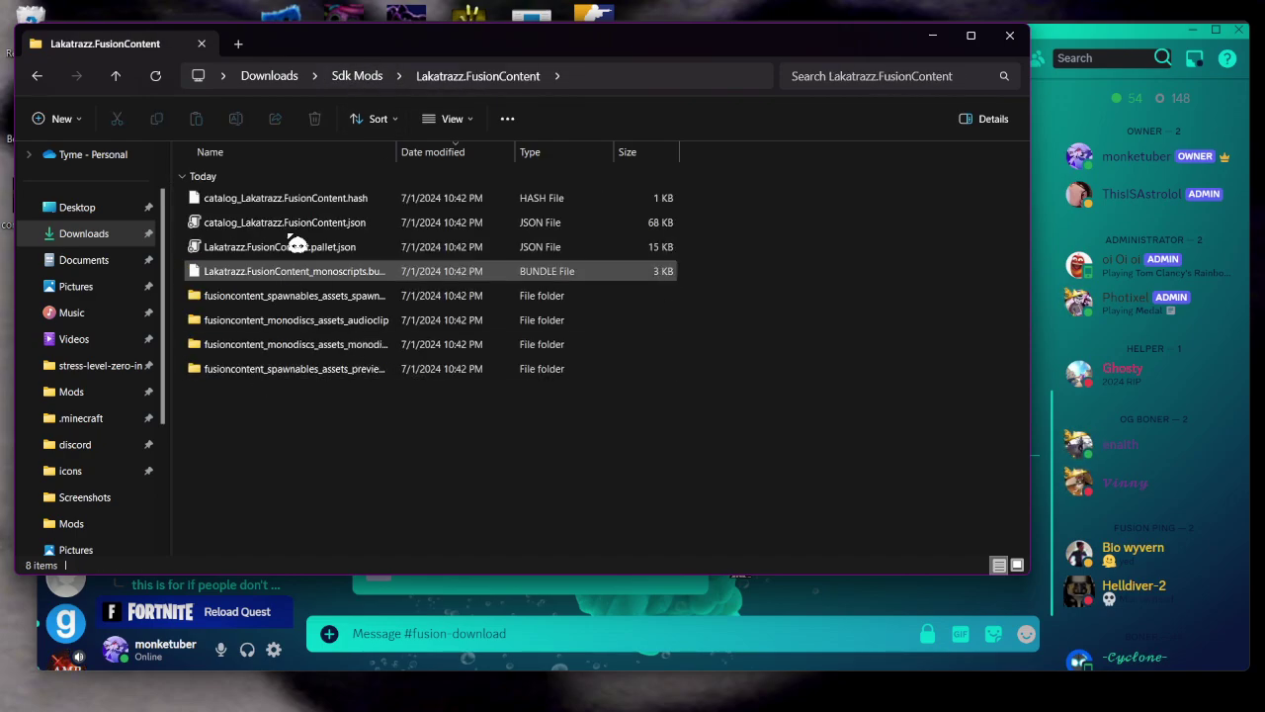
left_click(357, 76)
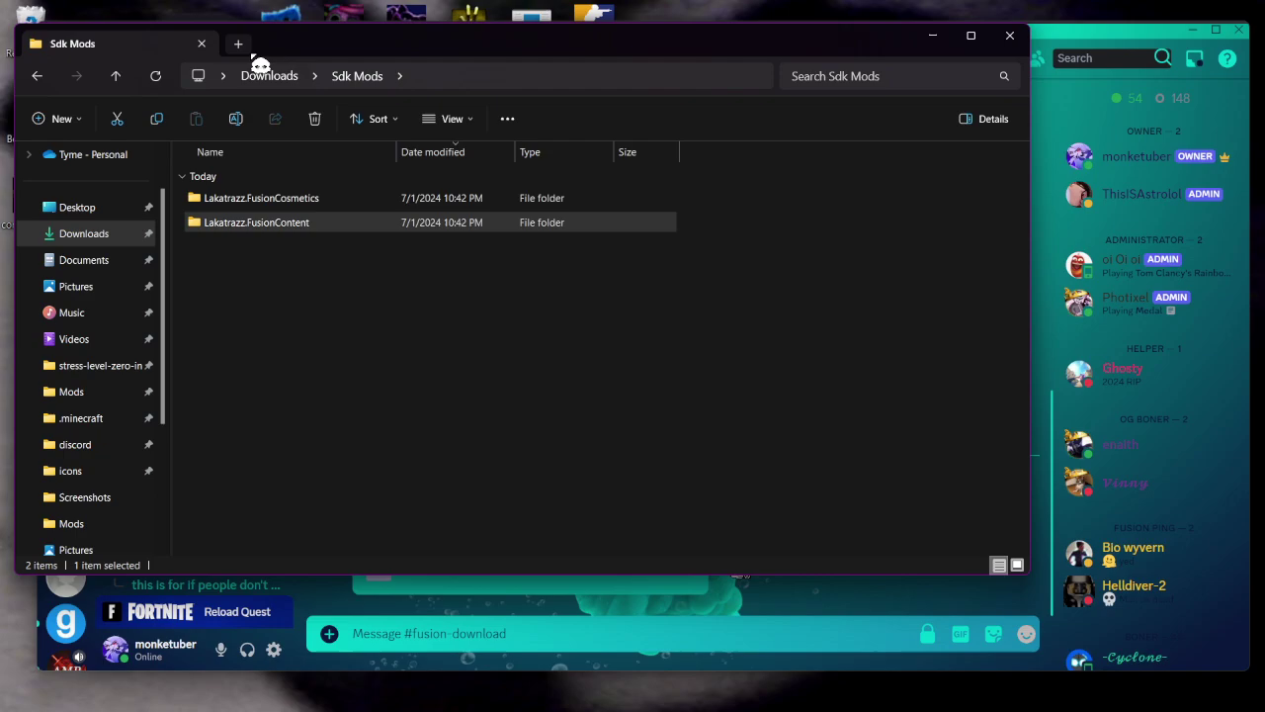
left_click(238, 44)
- Go to the BONELAB install folder, then BONELAB's pinned Mods folder in AppData
left_click(87, 366)
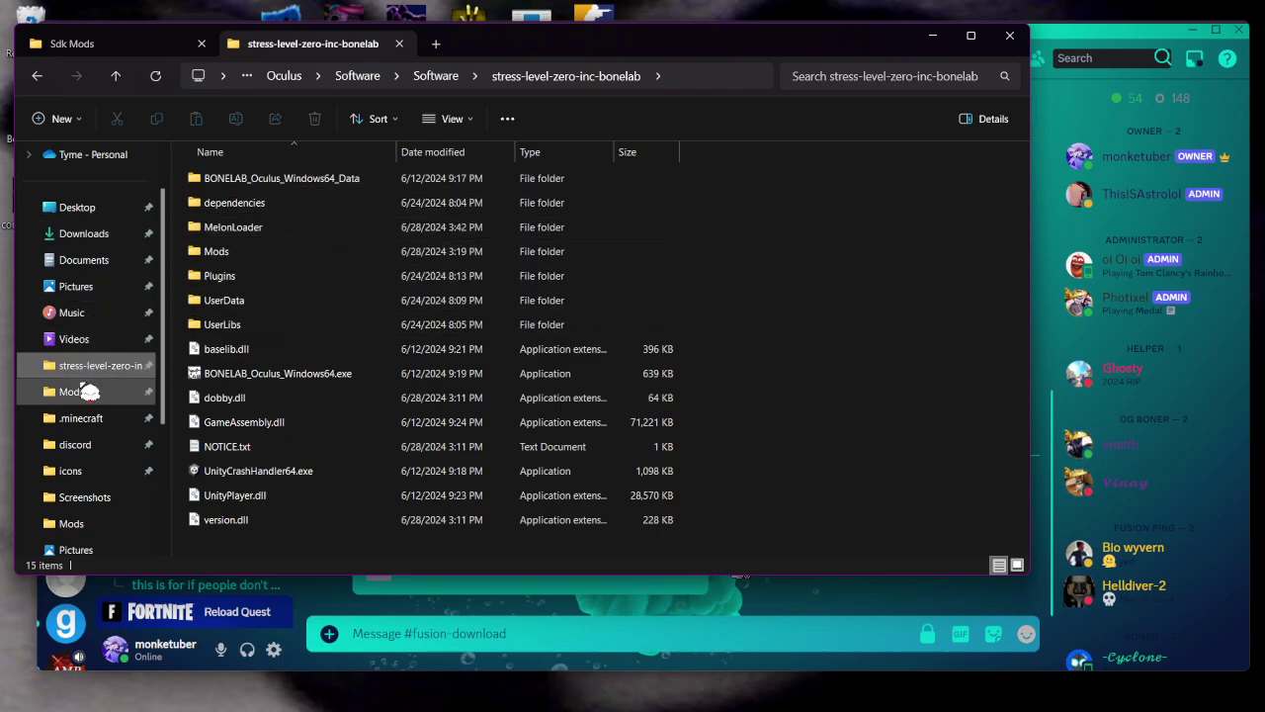
left_click(91, 391)
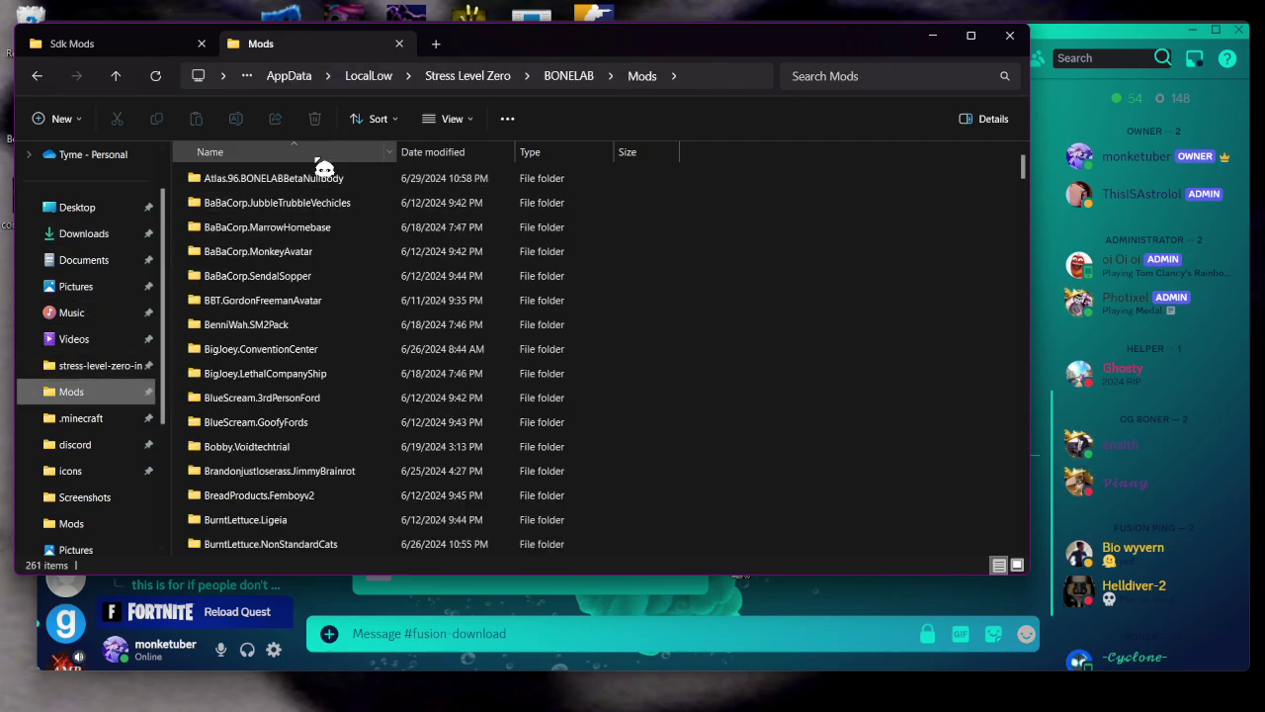
- Close the Mods view and launch Run from a Start-menu search for 'run'
left_click(400, 43)
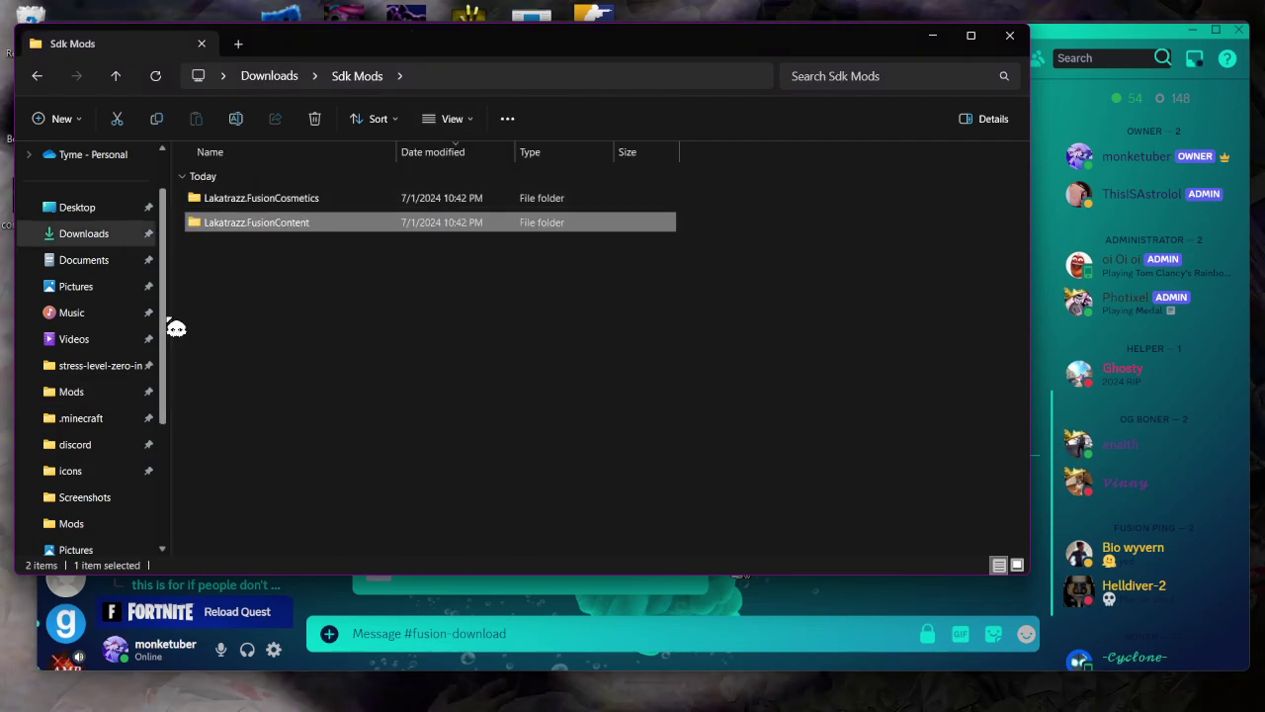
key("super")
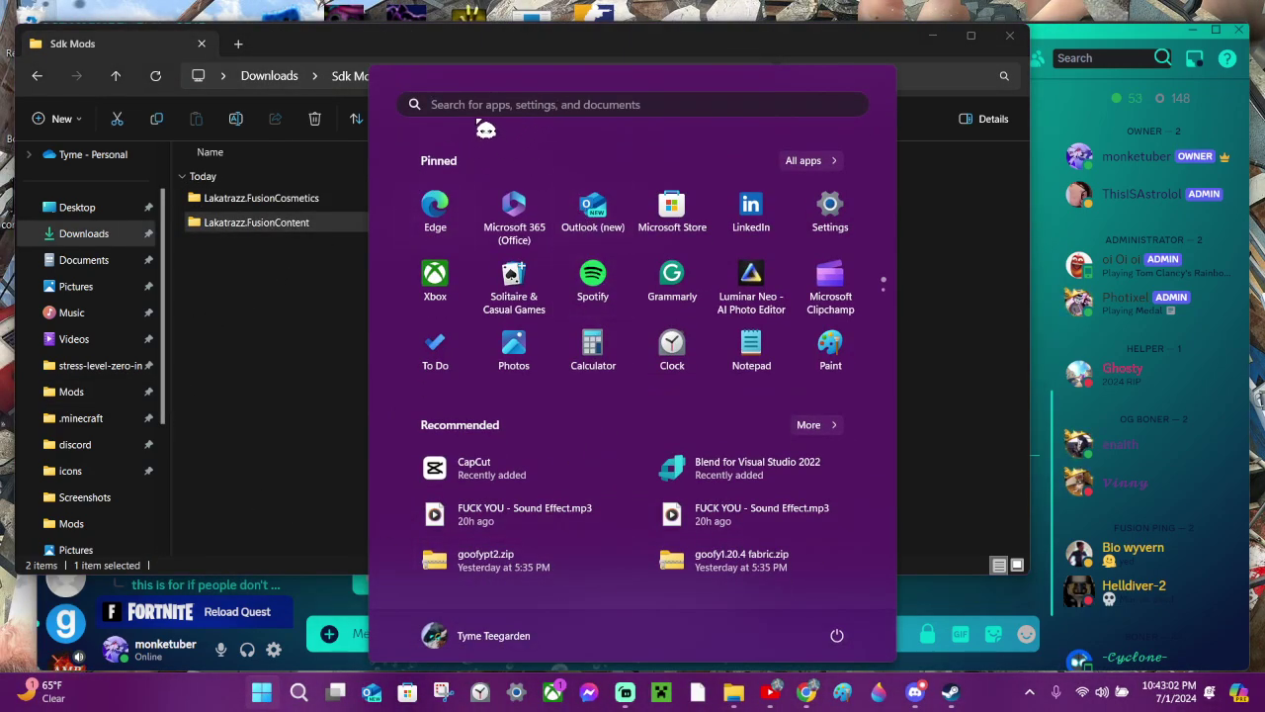
key("super")
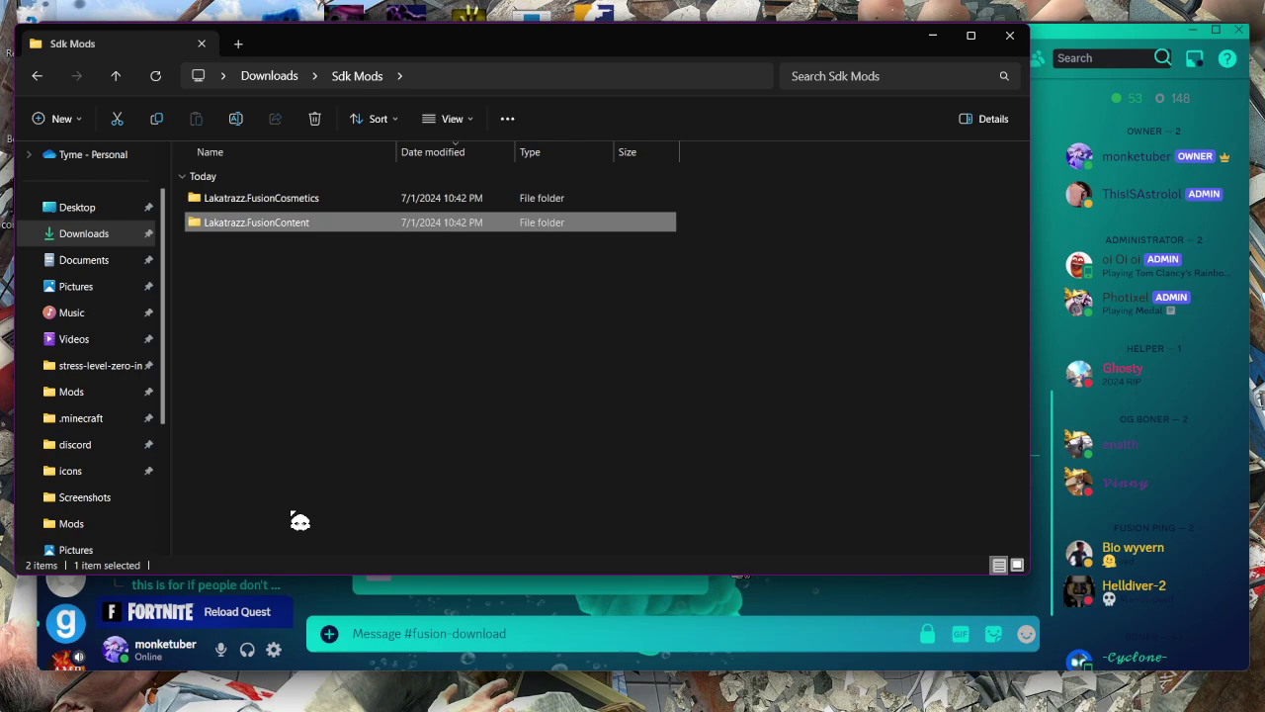
key("super")
left_click(577, 109)
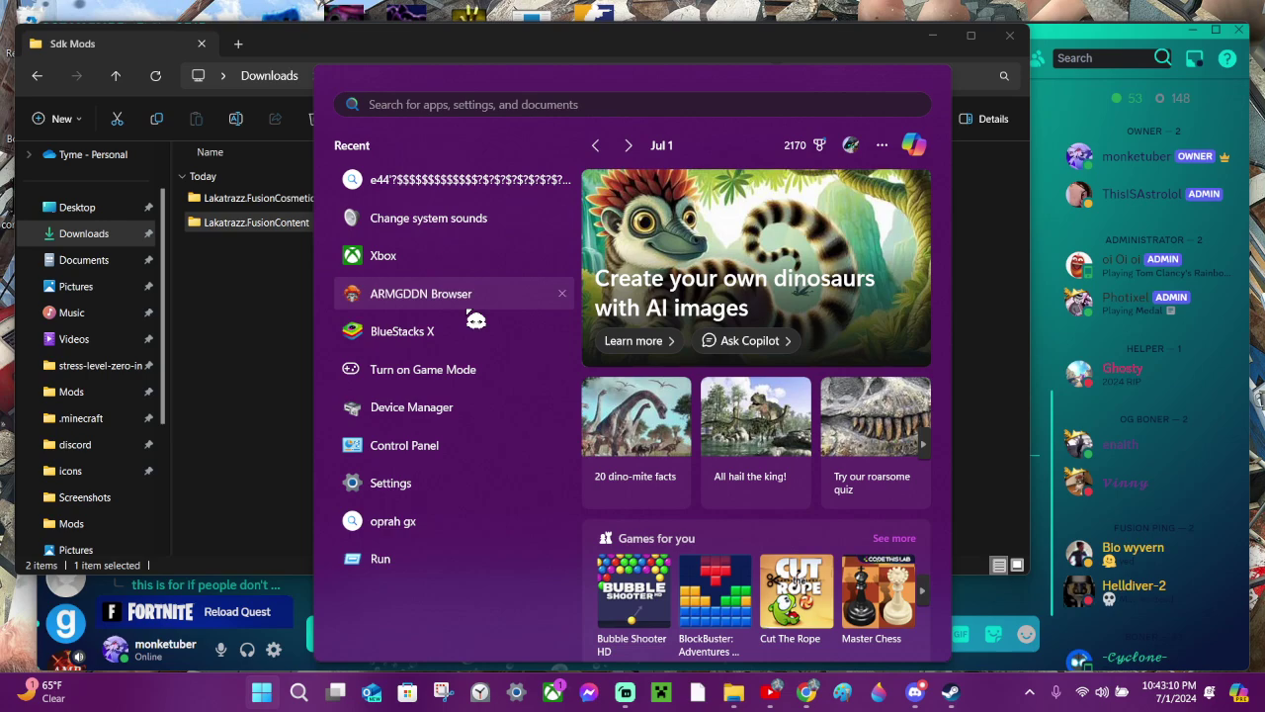
type("un")
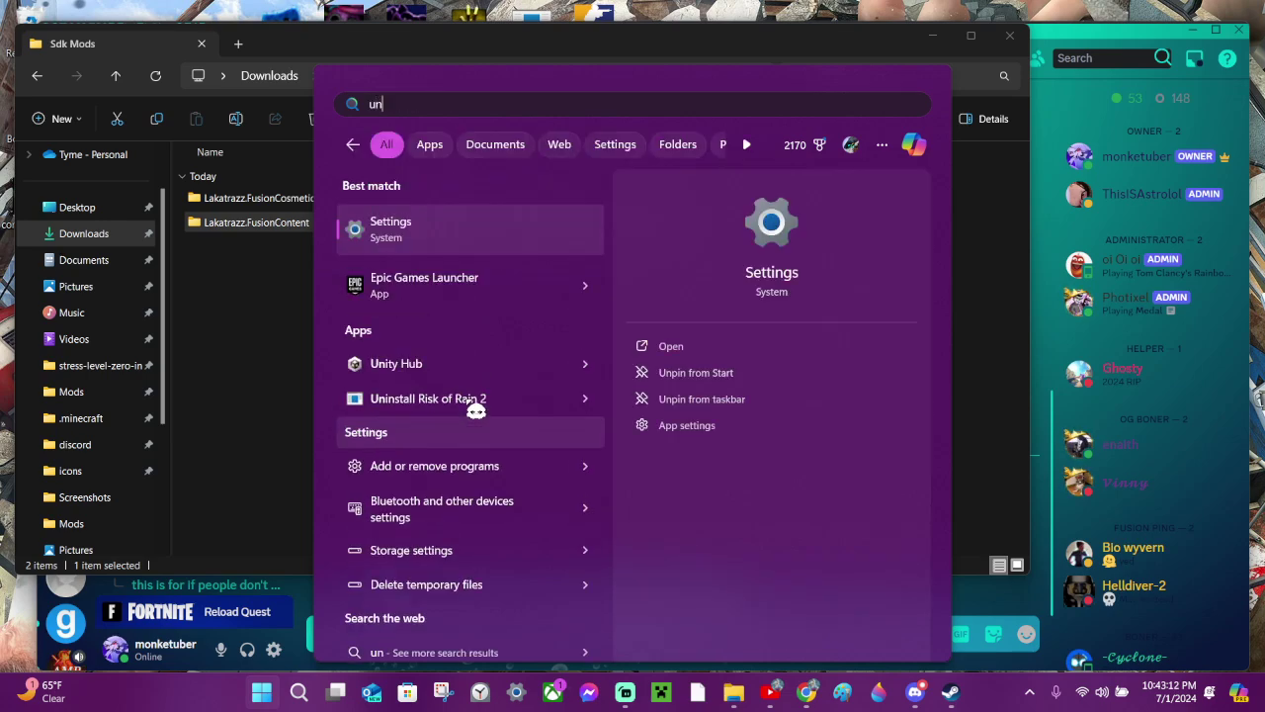
key("BackSpace")
key("BackSpace")
type("run")
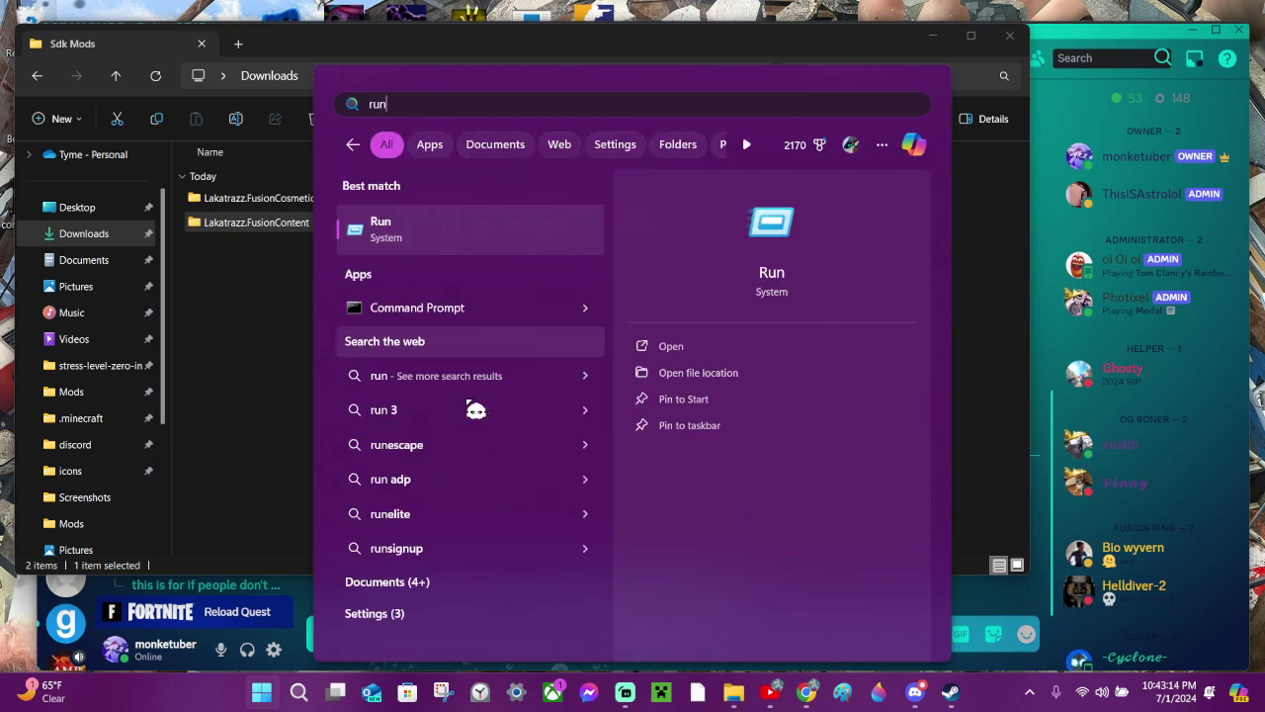
left_click(687, 348)
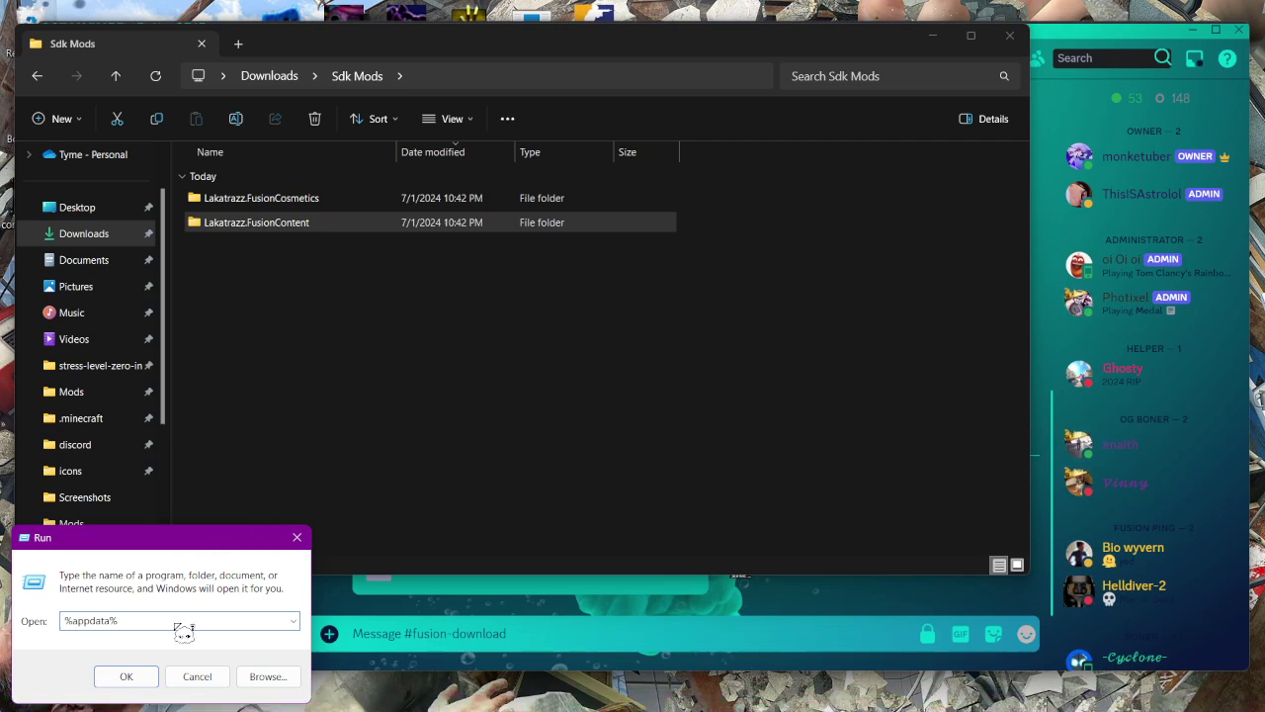
- Enter %appdata% in the Run field, correcting typos
key("BackSpace")
key("BackSpace")
key("BackSpace")
key("BackSpace")
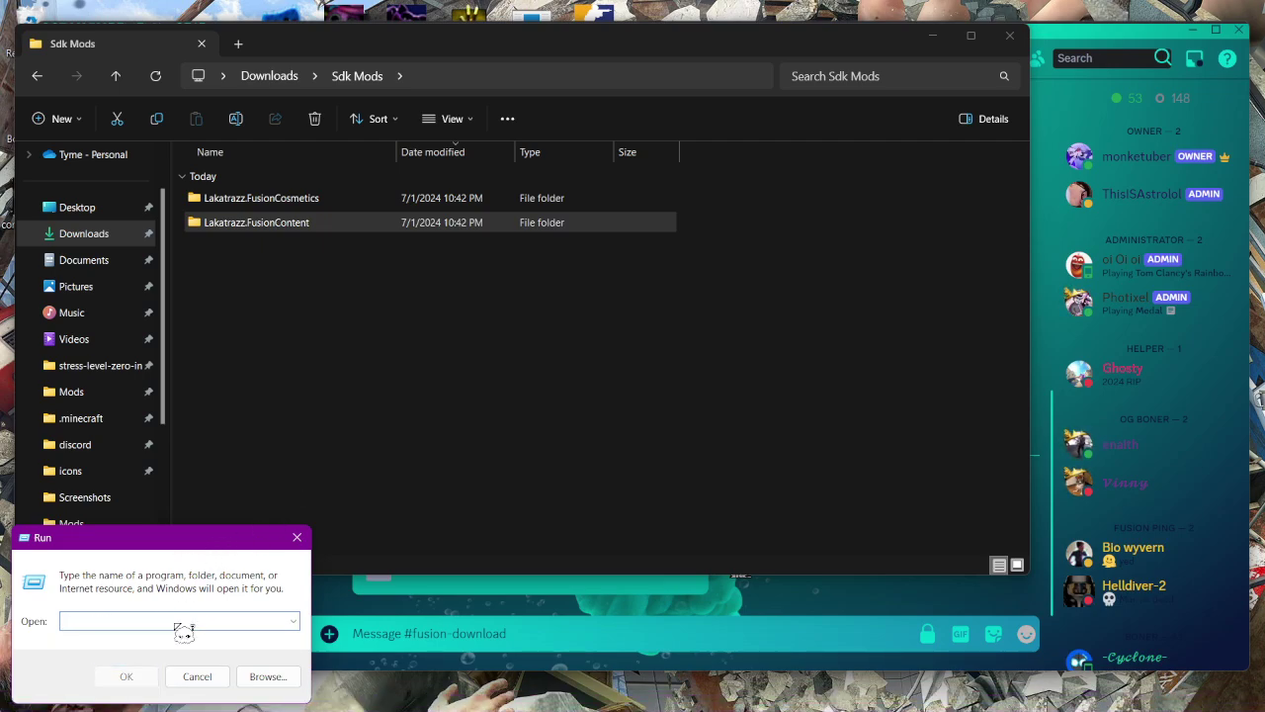
type("%appdata")
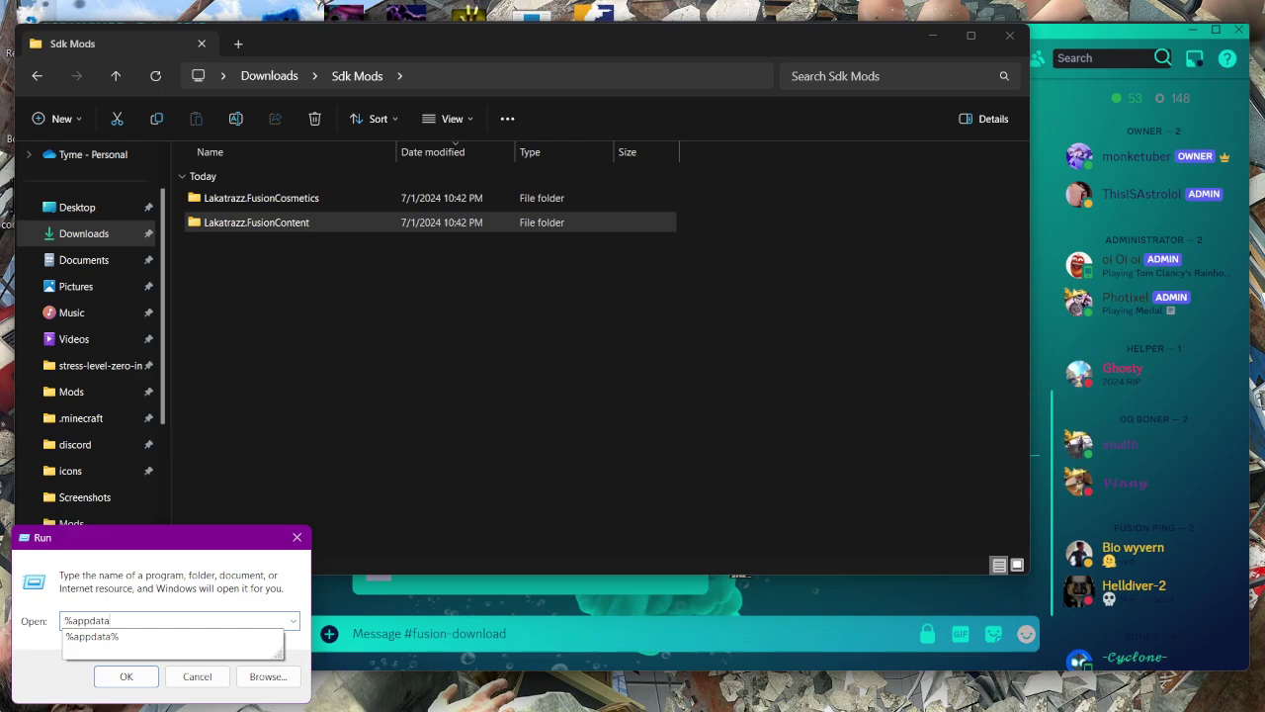
type("&")
key("BackSpace")
- Open the Roaming AppData folder and browse its Oculus folder
type("%")
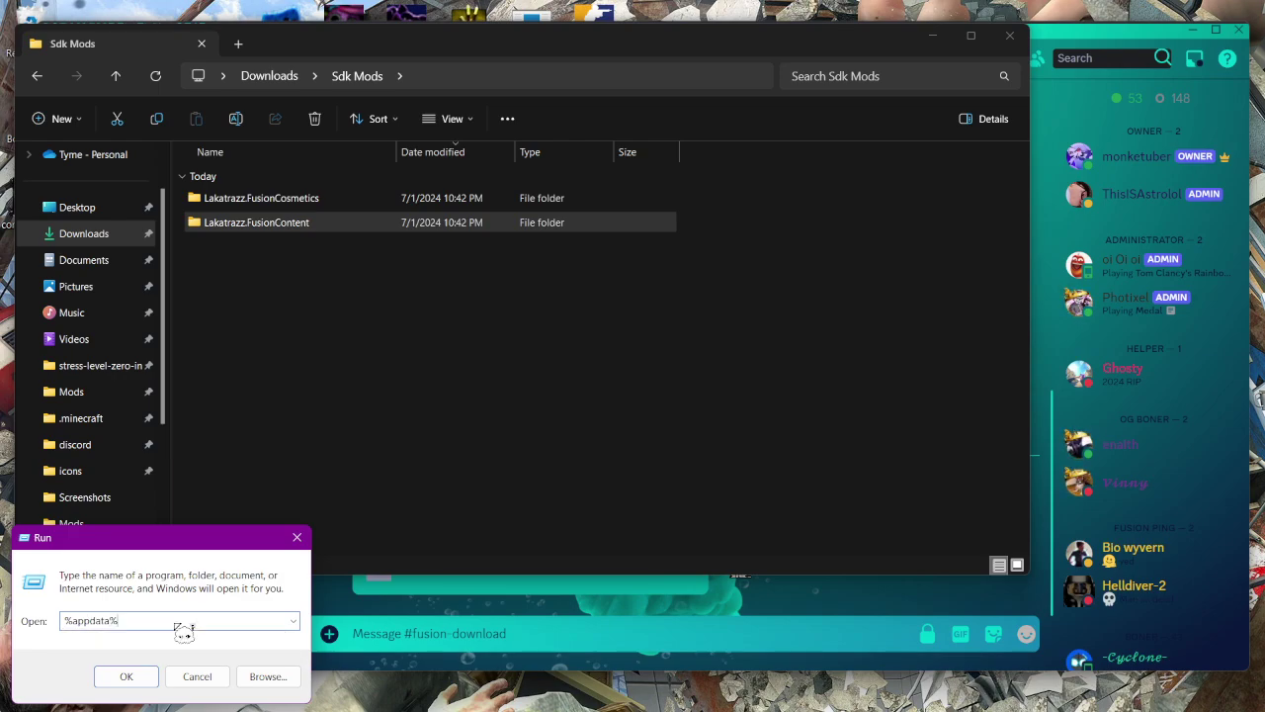
left_click(148, 682)
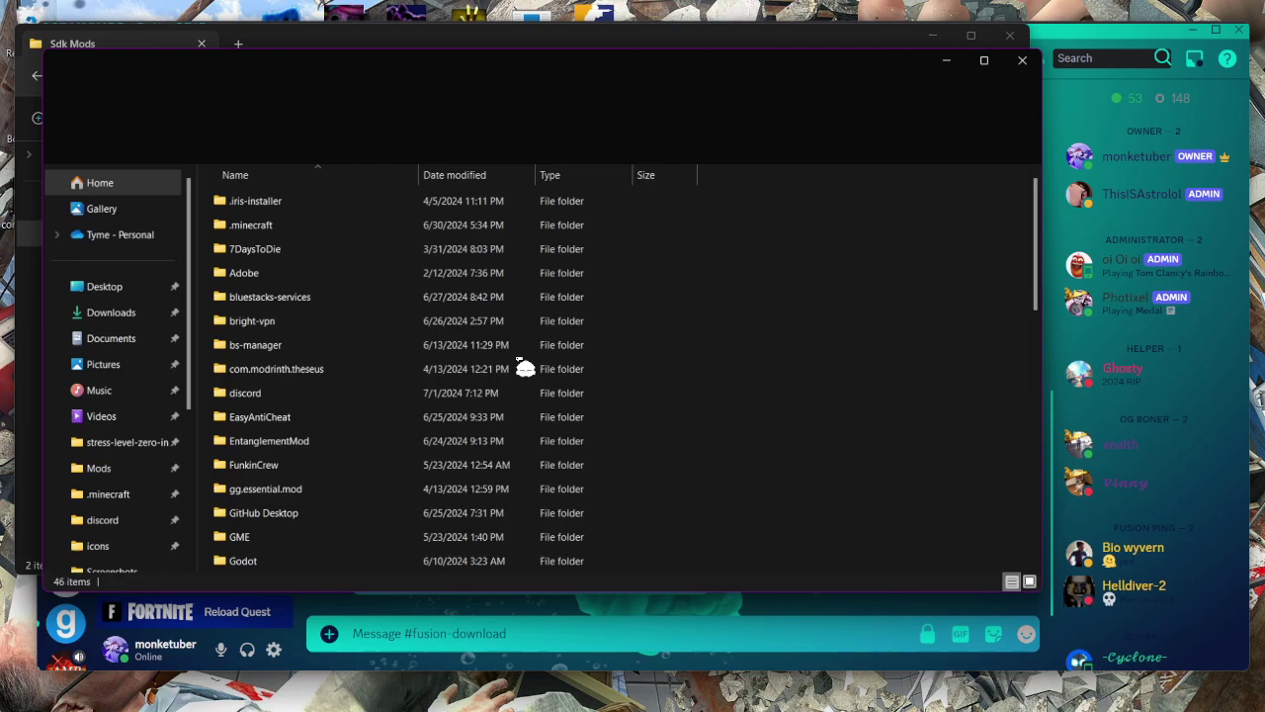
left_click_drag(393, 62, 479, 66)
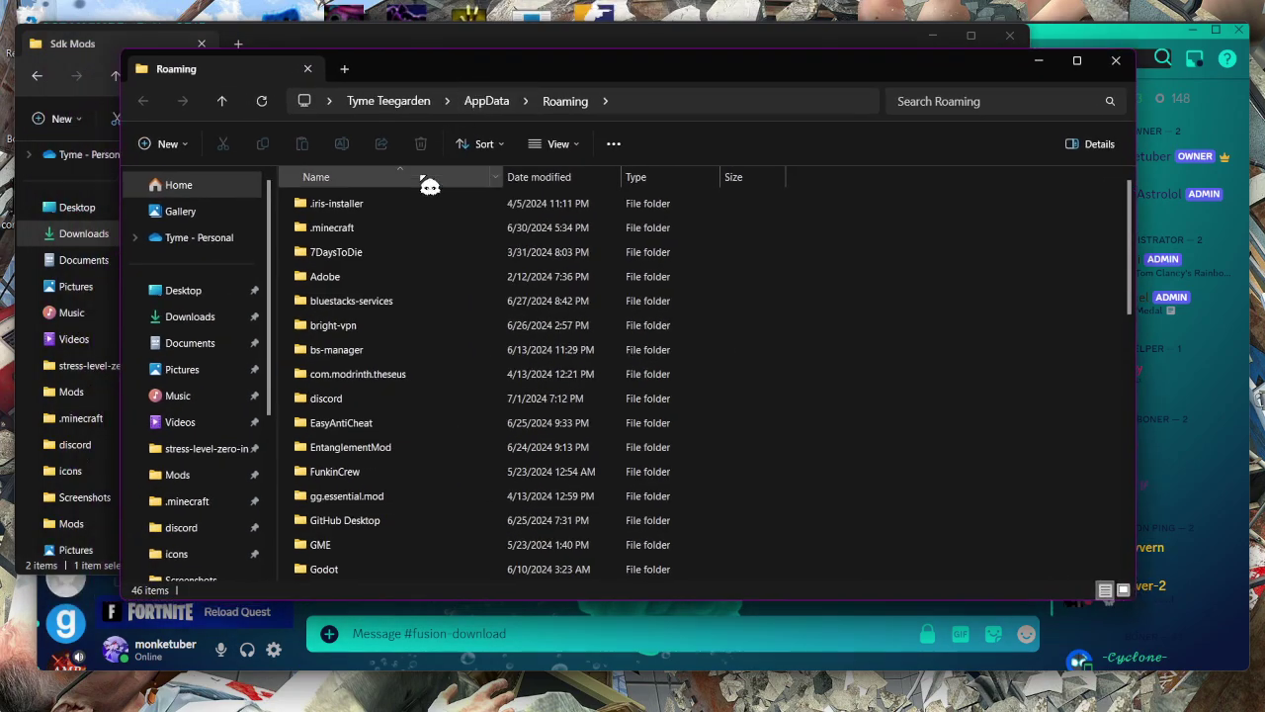
scroll(414, 296, "down", 2)
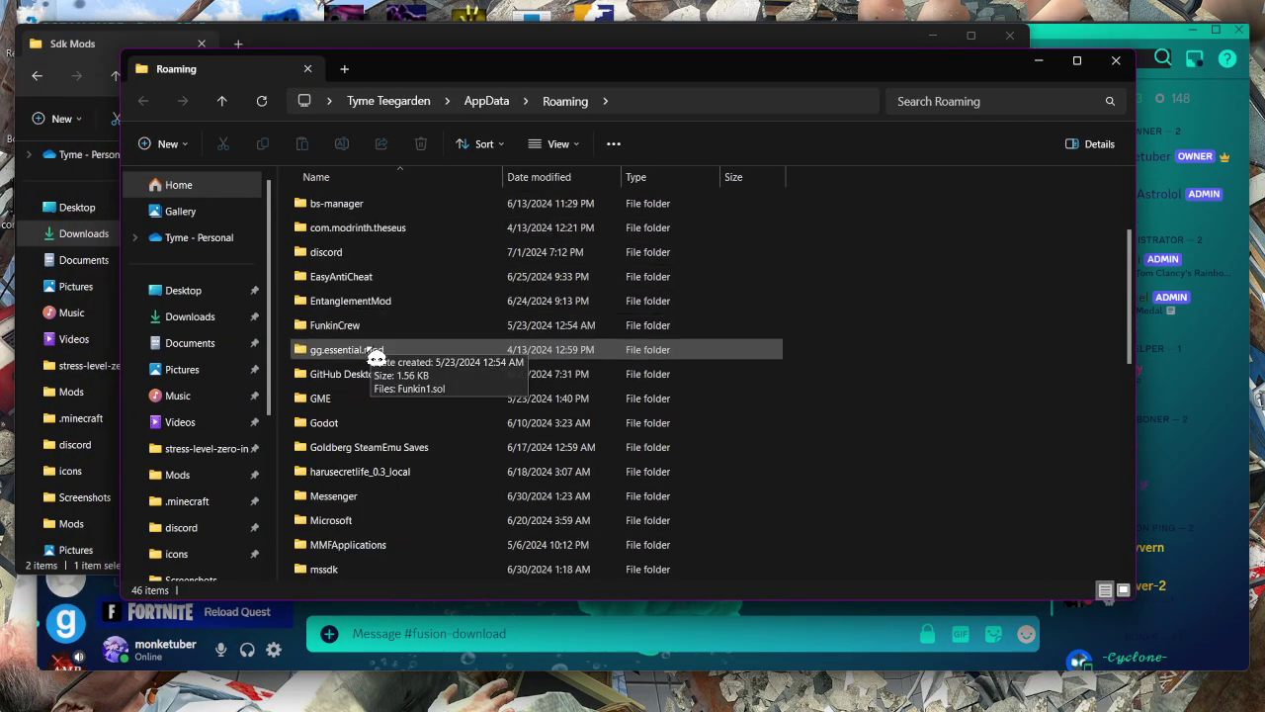
scroll(386, 375, "down", 3)
scroll(373, 327, "down", 1)
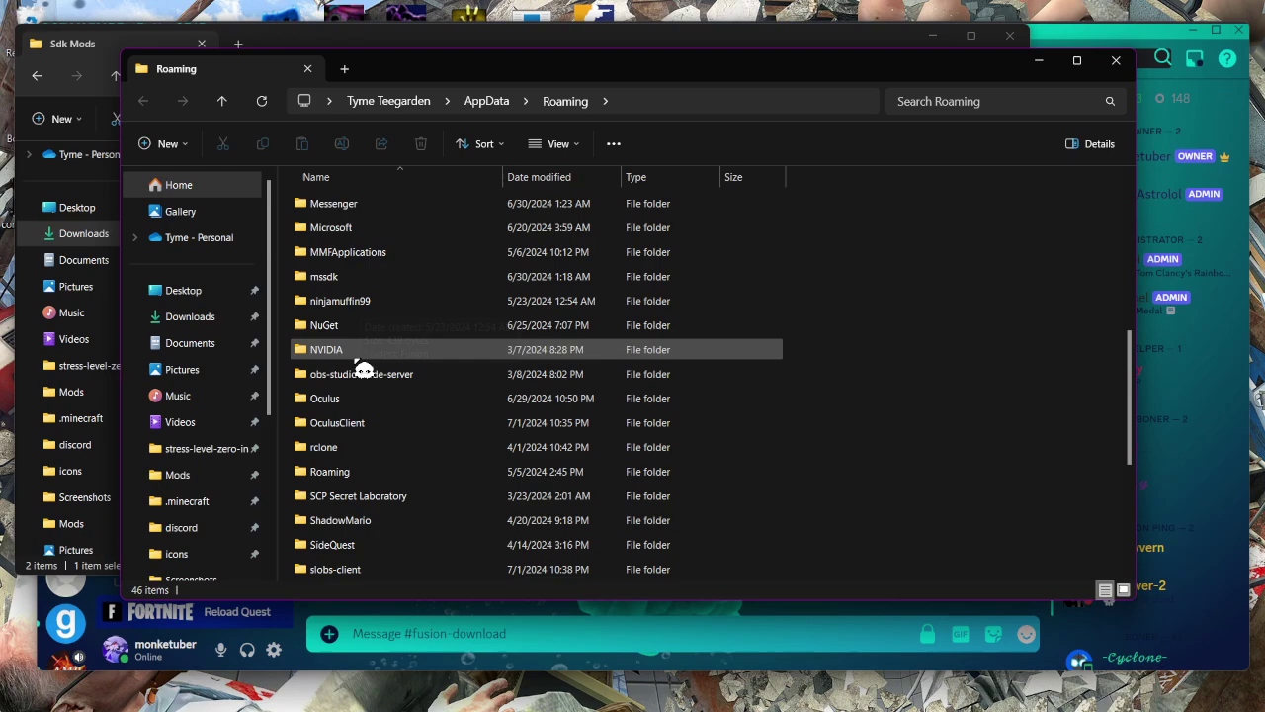
double_click(350, 406)
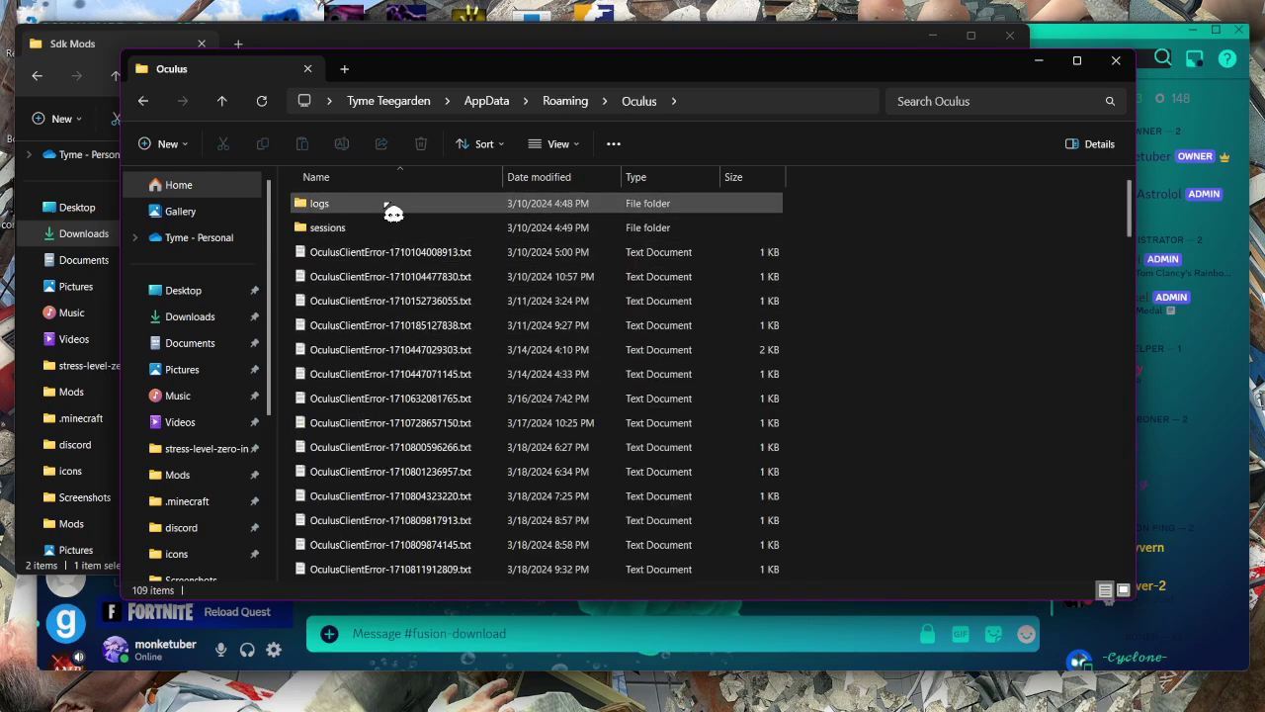
scroll(345, 260, "down", 4)
scroll(423, 284, "down", 4)
scroll(422, 285, "down", 5)
scroll(353, 271, "down", 5)
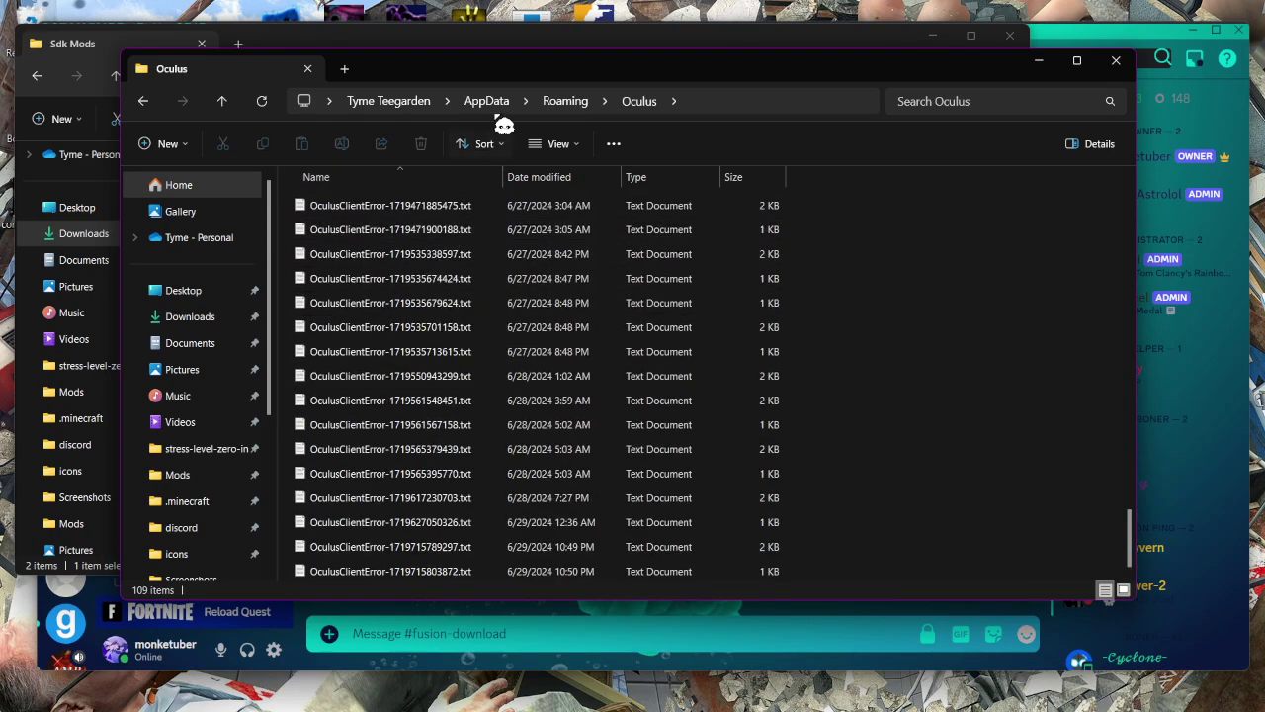
left_click(566, 108)
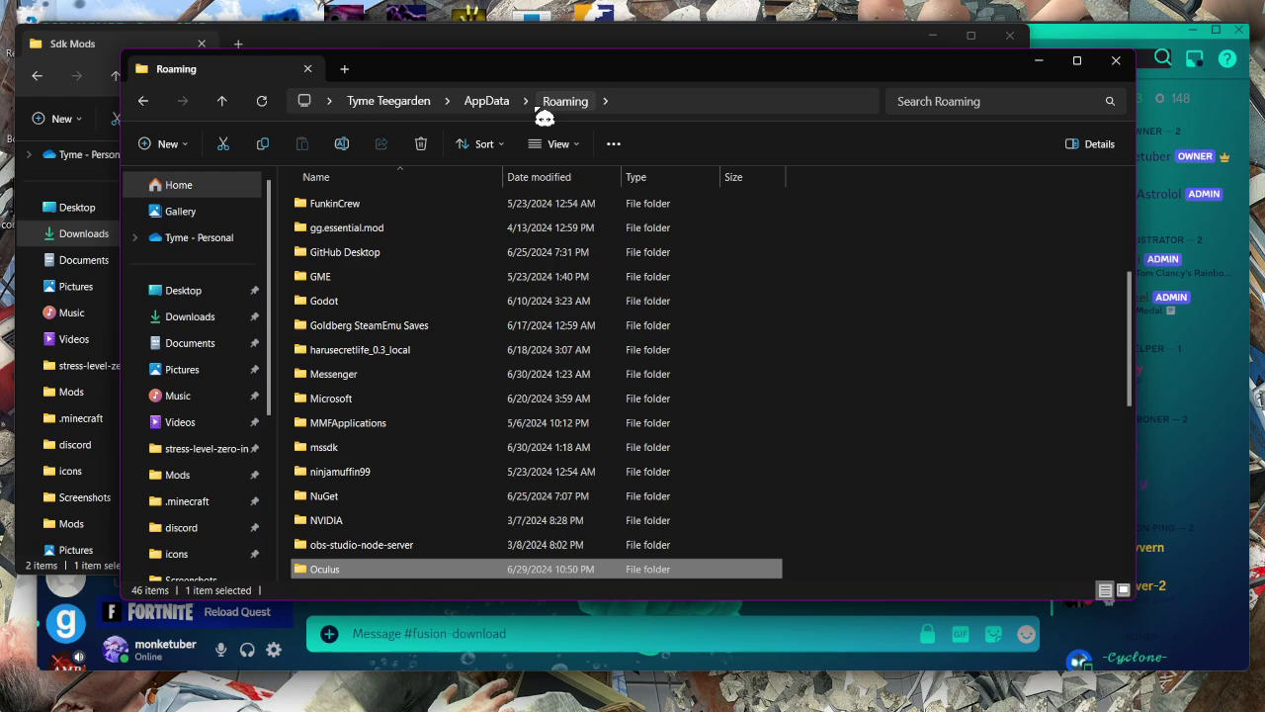
- Check LocalLow's Oculus folder, then return to AppData
left_click(502, 105)
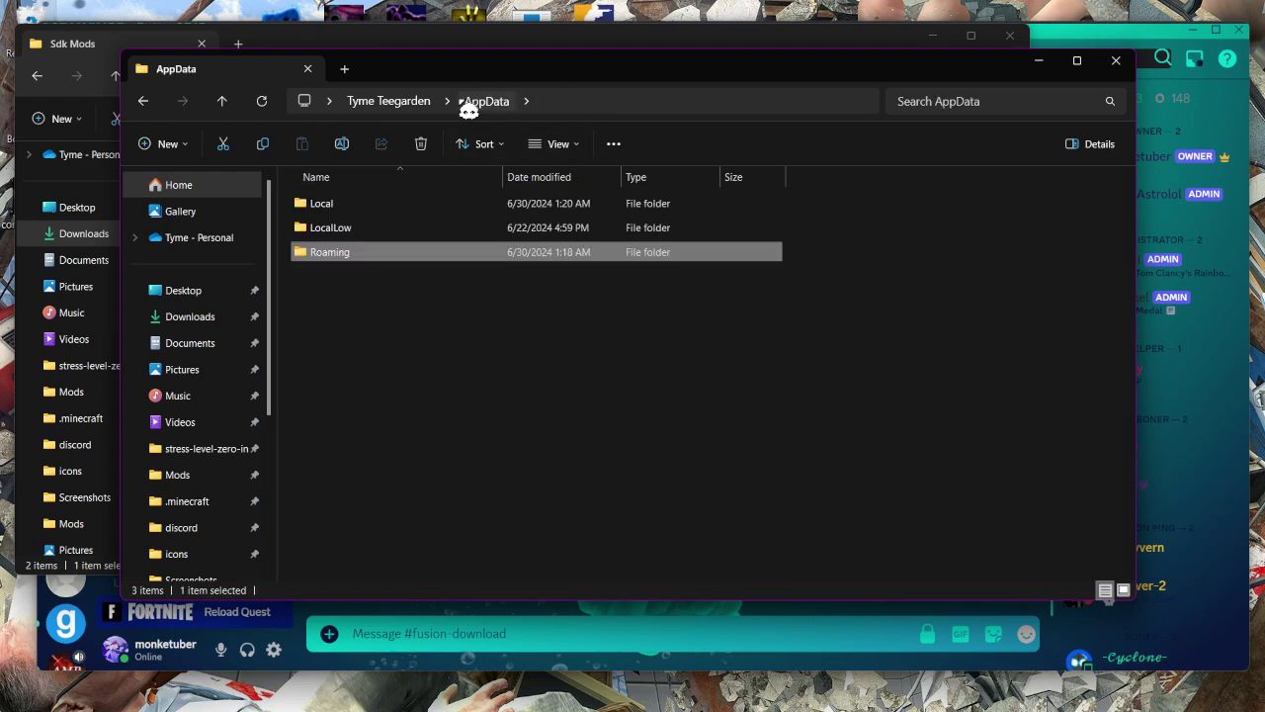
double_click(376, 229)
scroll(546, 349, "down", 1)
scroll(537, 369, "down", 7)
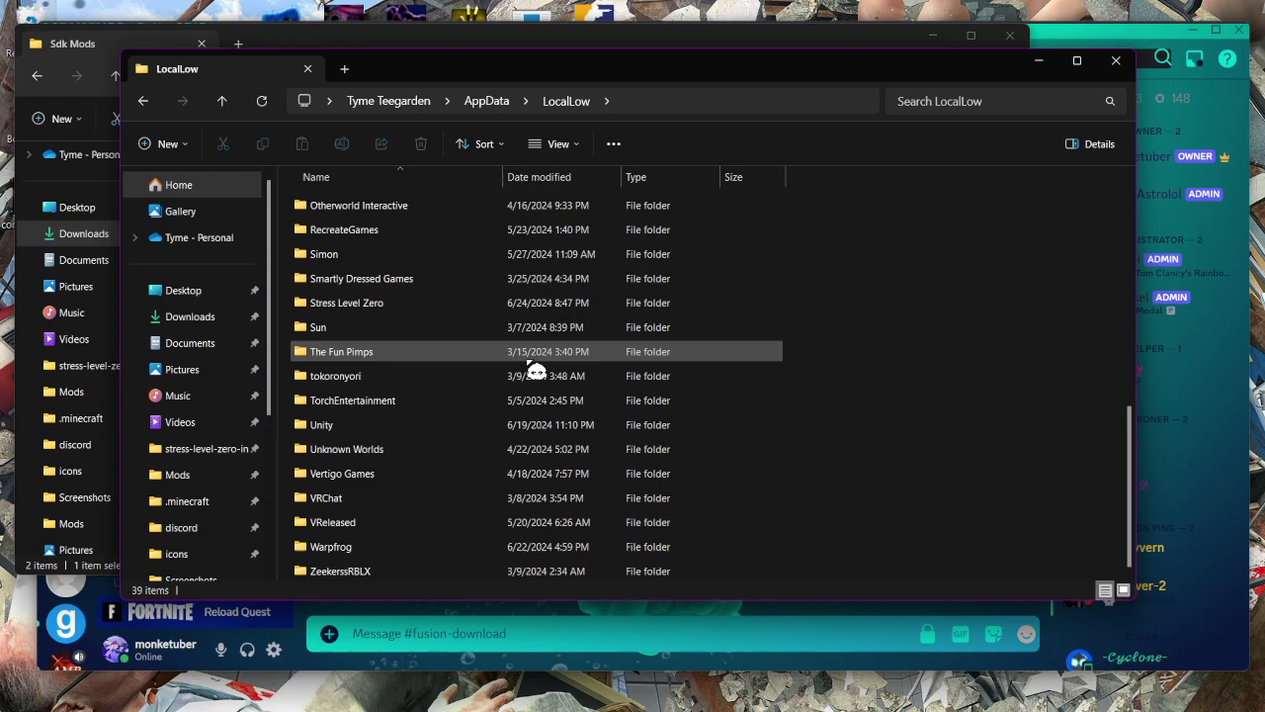
scroll(537, 368, "up", 3)
double_click(428, 400)
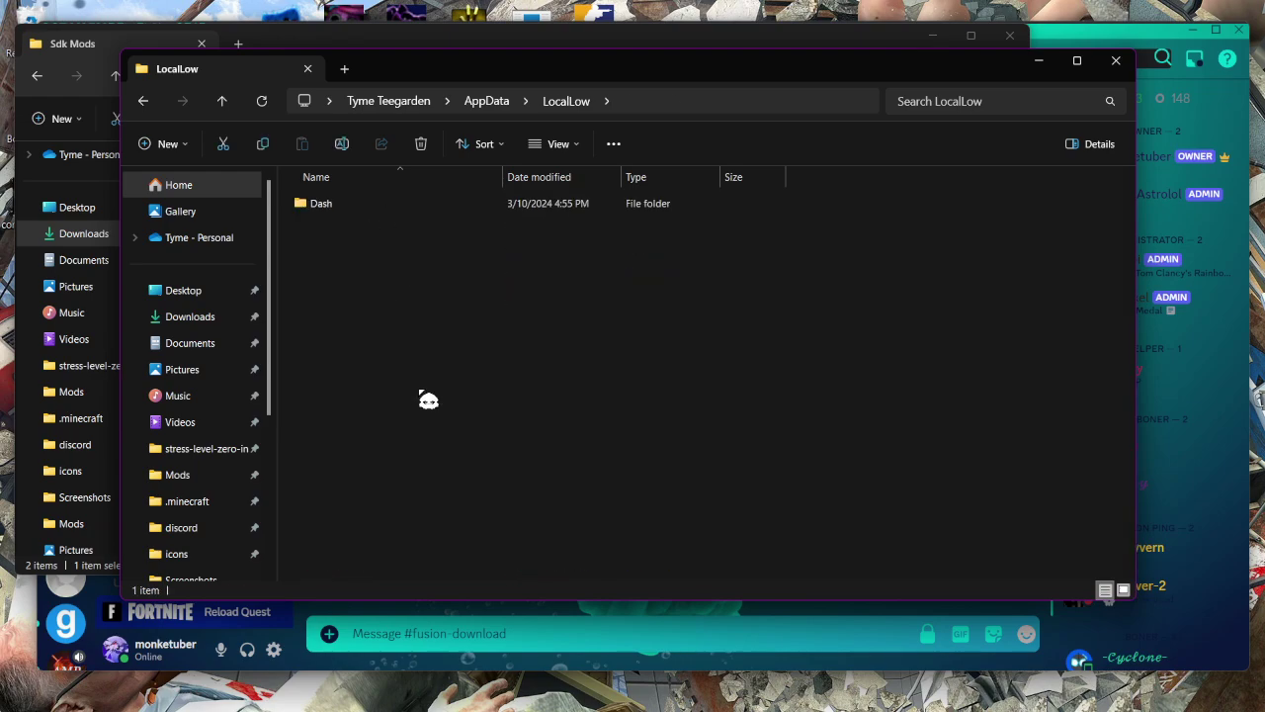
left_click(391, 207)
left_click(568, 107)
left_click(491, 105)
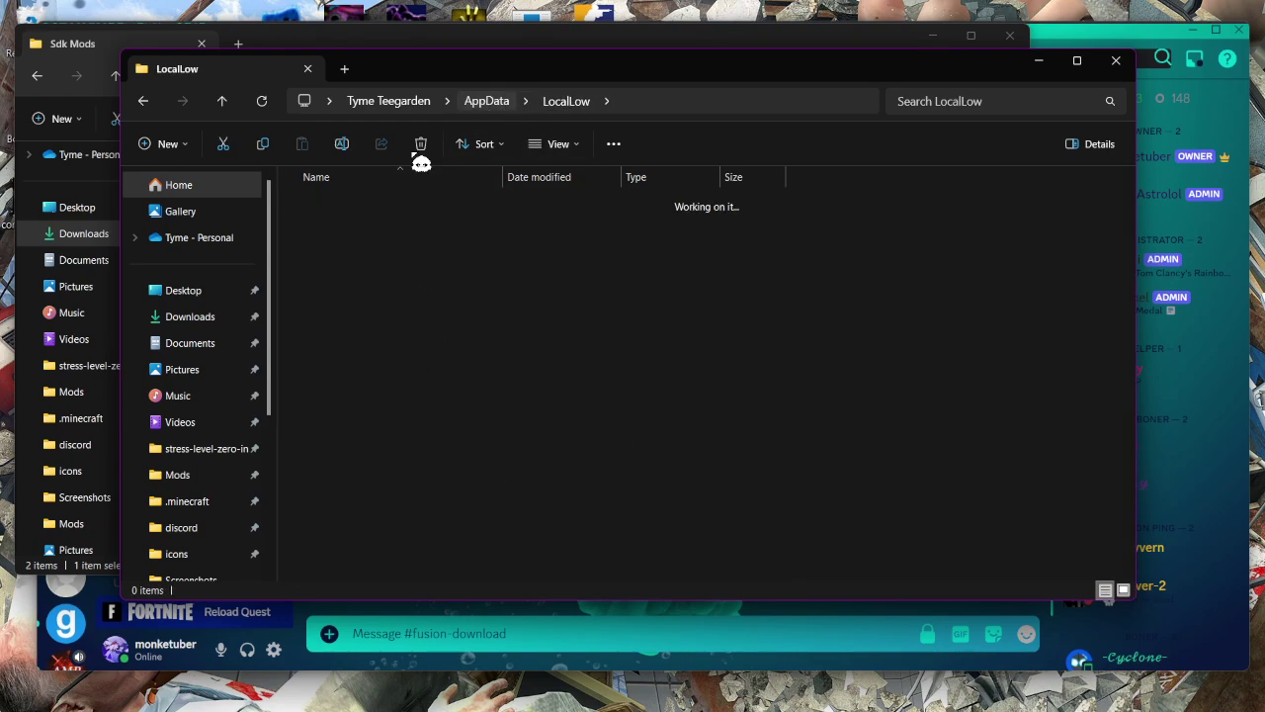
- Open pinned Mods in a new tab, then AppData > LocalLow > BONELAB in the first
key("ctrl+t")
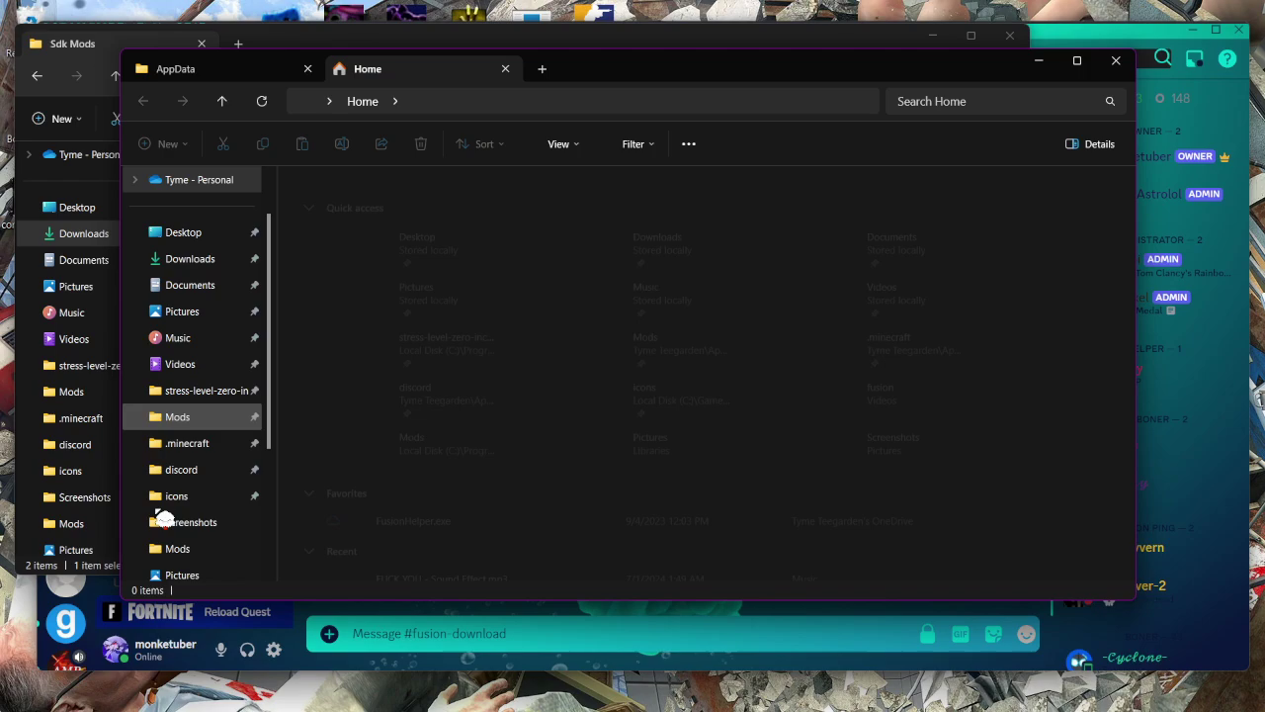
left_click(207, 409)
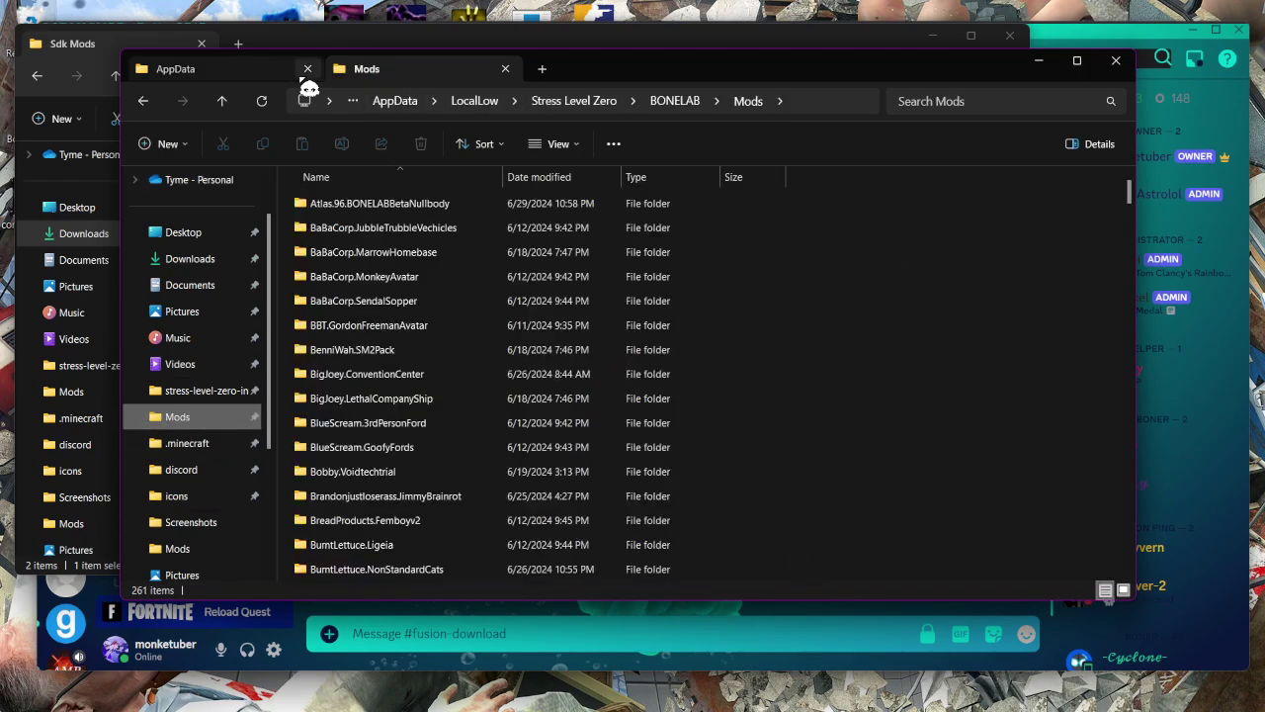
left_click(218, 75)
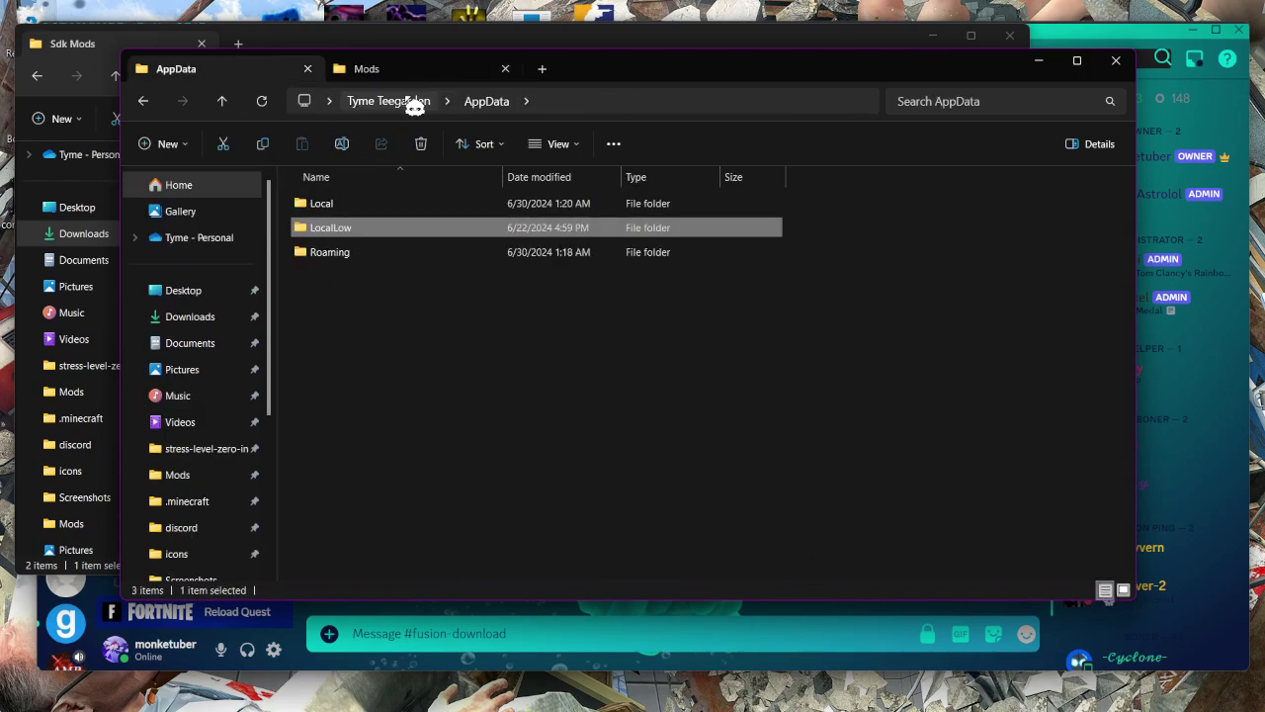
double_click(371, 237)
scroll(488, 333, "down", 1)
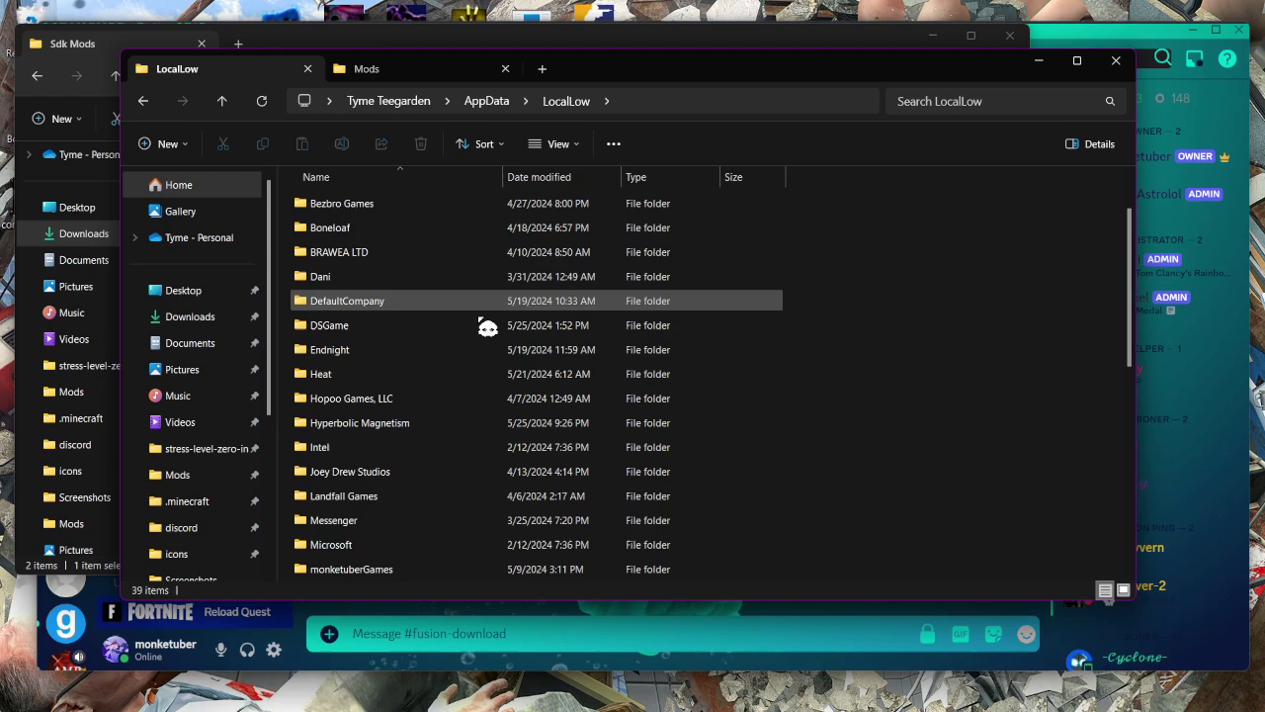
scroll(542, 339, "down", 7)
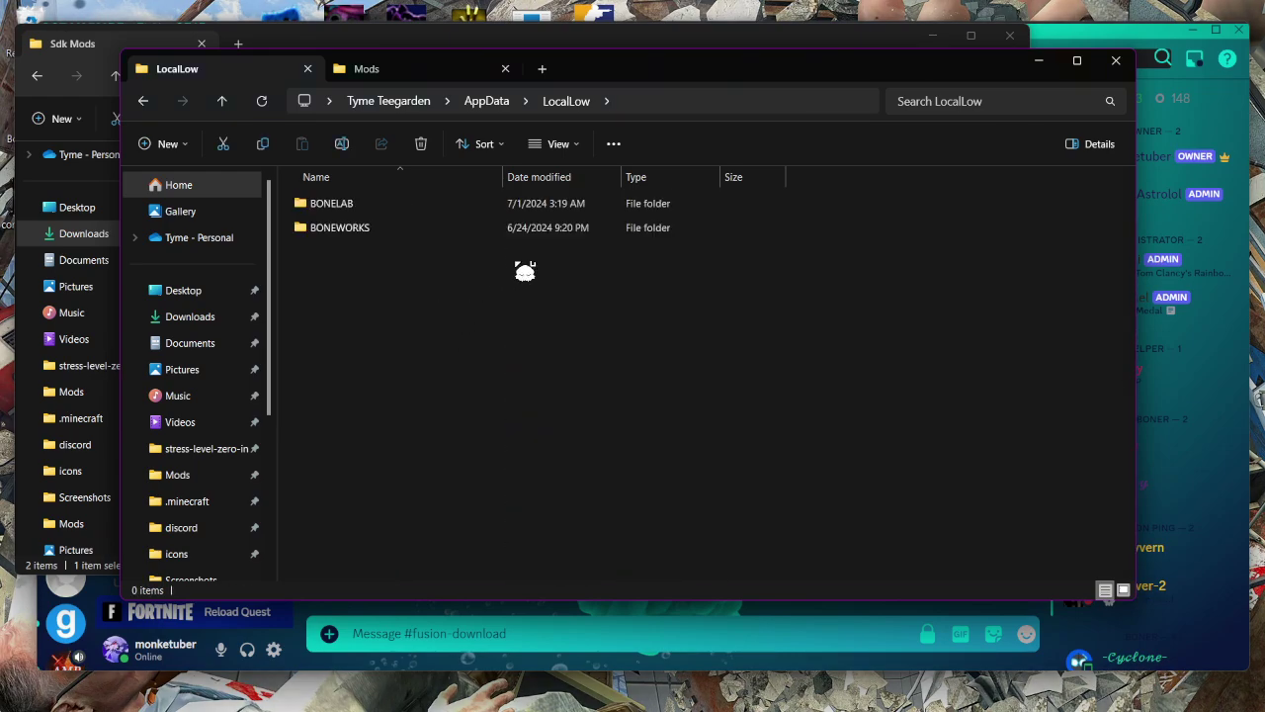
left_click(394, 211)
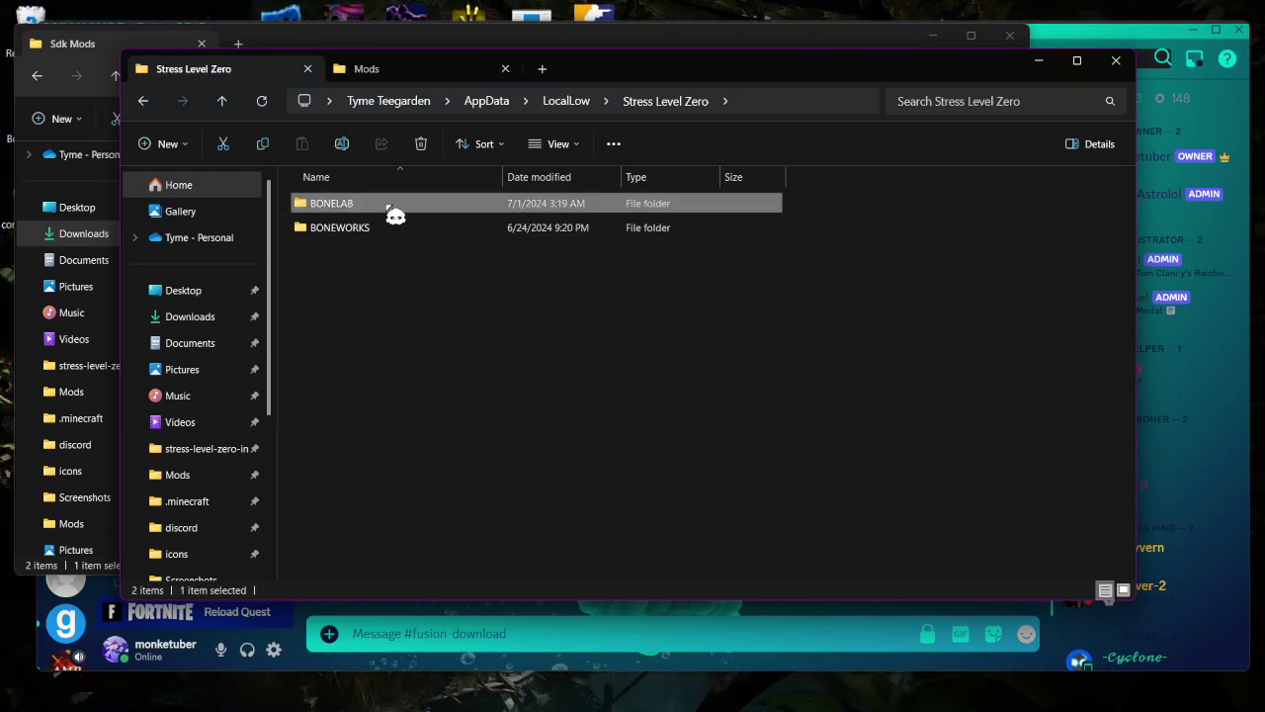
double_click(394, 211)
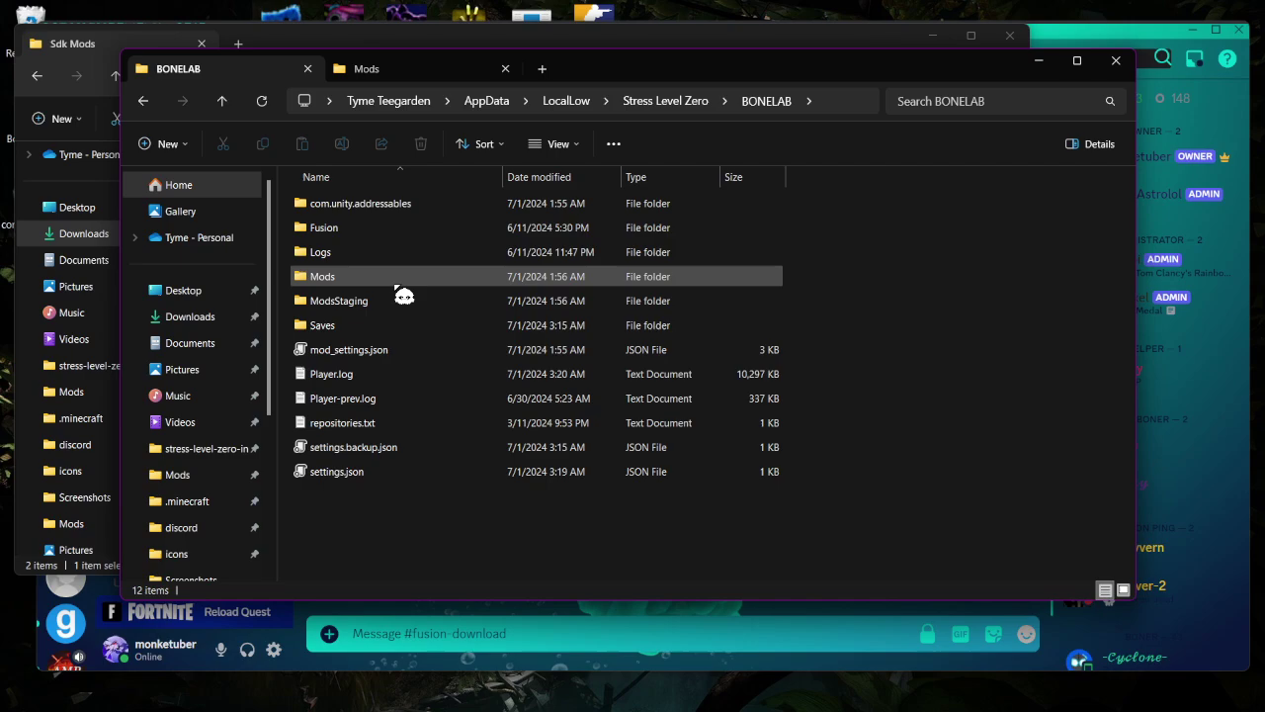
- Open BONELAB's Mods folder and scroll through its existing mods
double_click(377, 283)
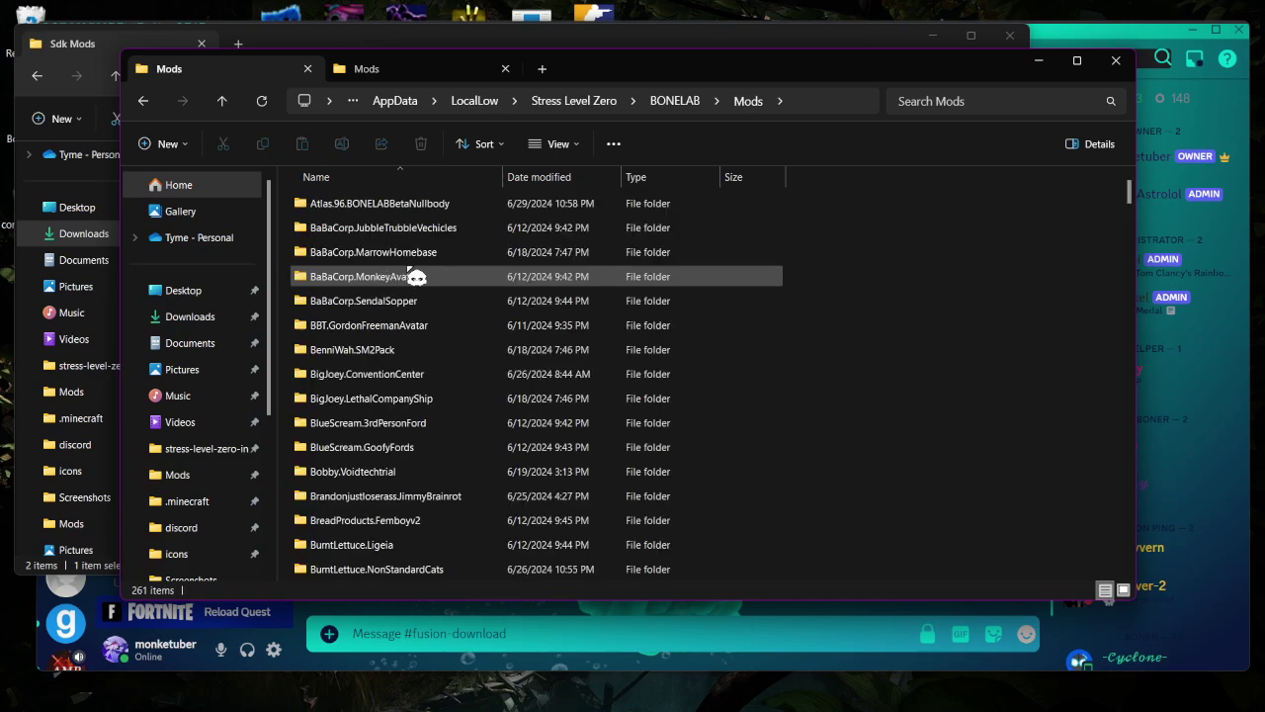
scroll(799, 332, "down", 5)
scroll(796, 356, "down", 10)
scroll(793, 375, "down", 10)
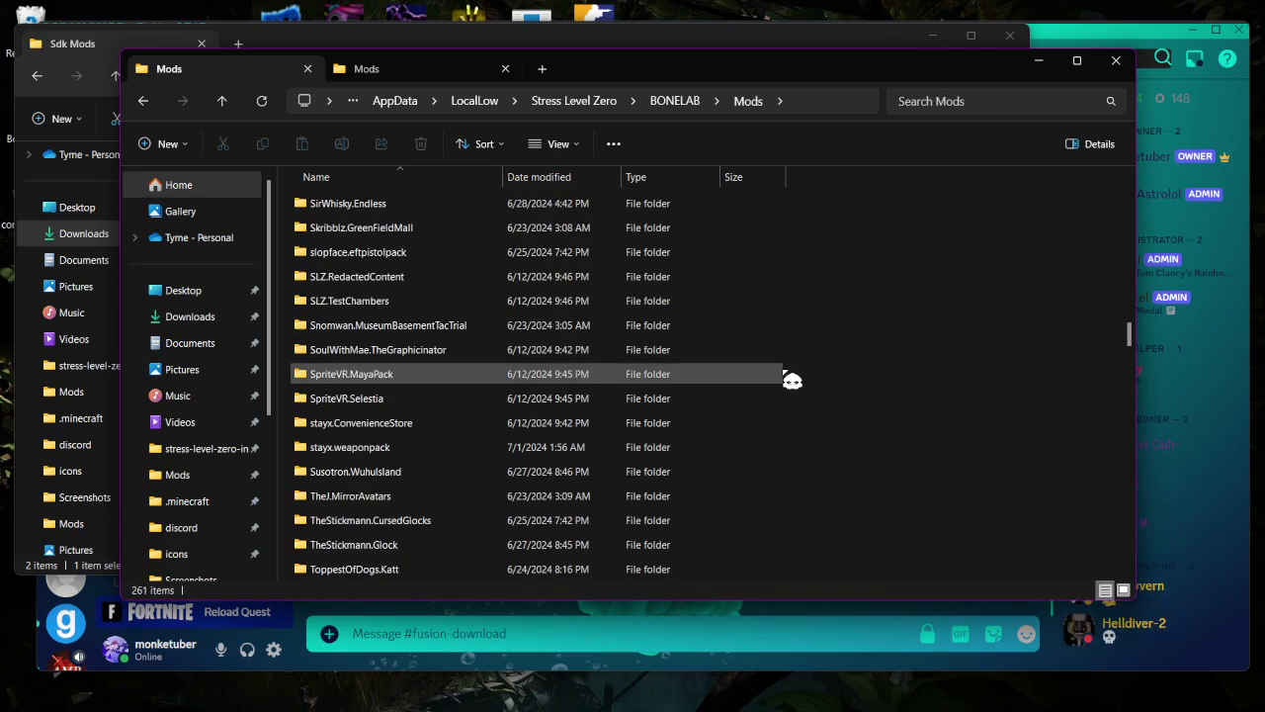
scroll(794, 375, "down", 5)
scroll(791, 374, "down", 8)
scroll(791, 365, "up", 15)
scroll(791, 356, "up", 15)
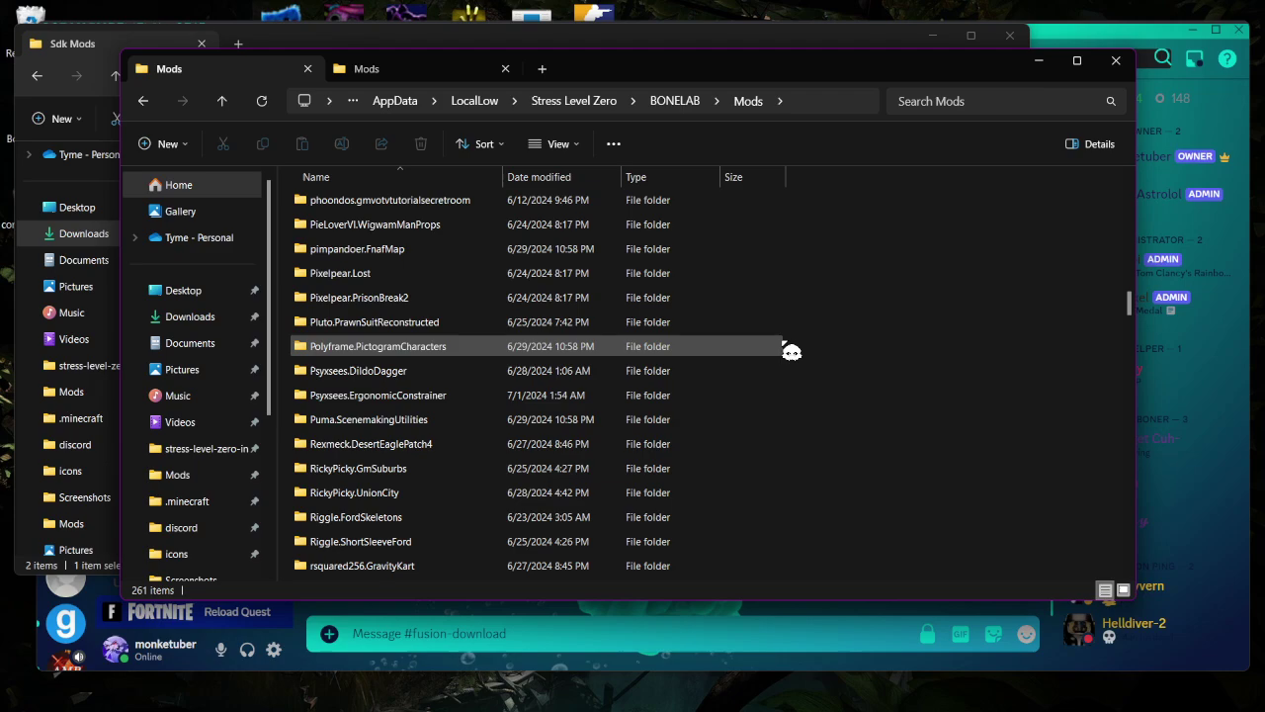
scroll(790, 356, "up", 15)
scroll(786, 353, "up", 15)
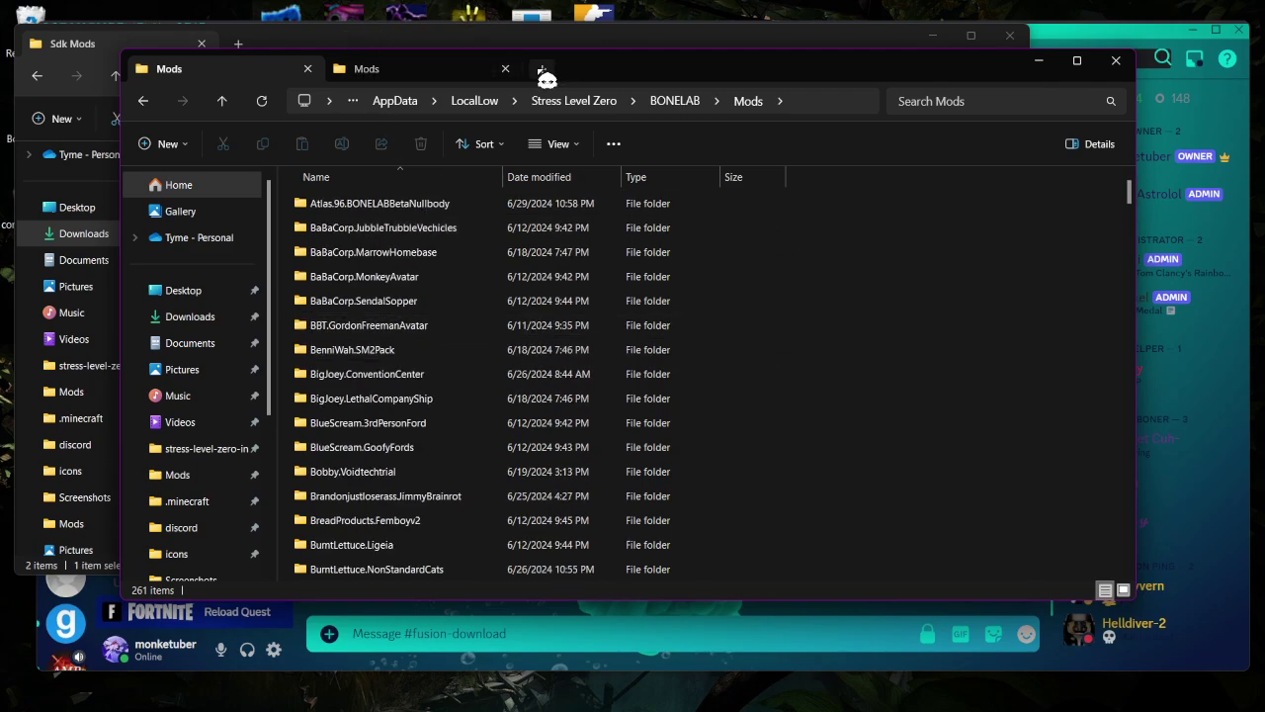
- Drag both Lakatrazz Fusion folders from Sdk Mods into Mods, replacing existing files
left_click(505, 68)
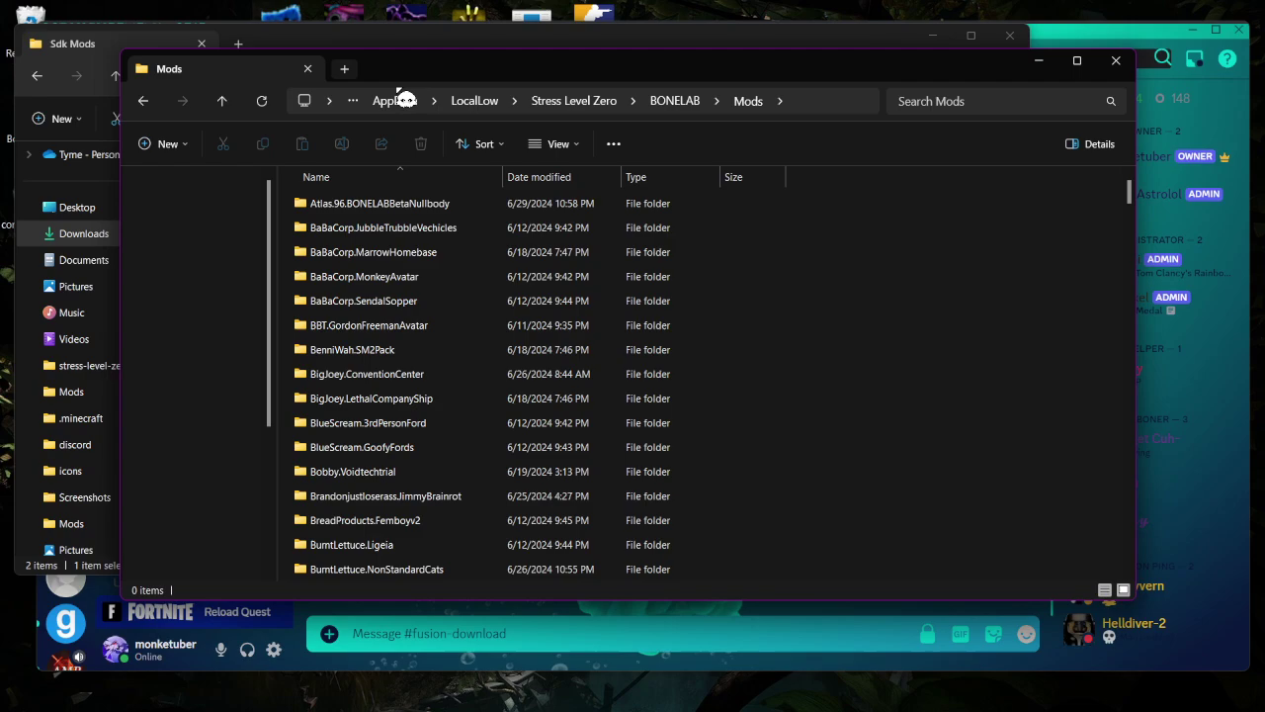
left_click(345, 68)
key("ctrl+w")
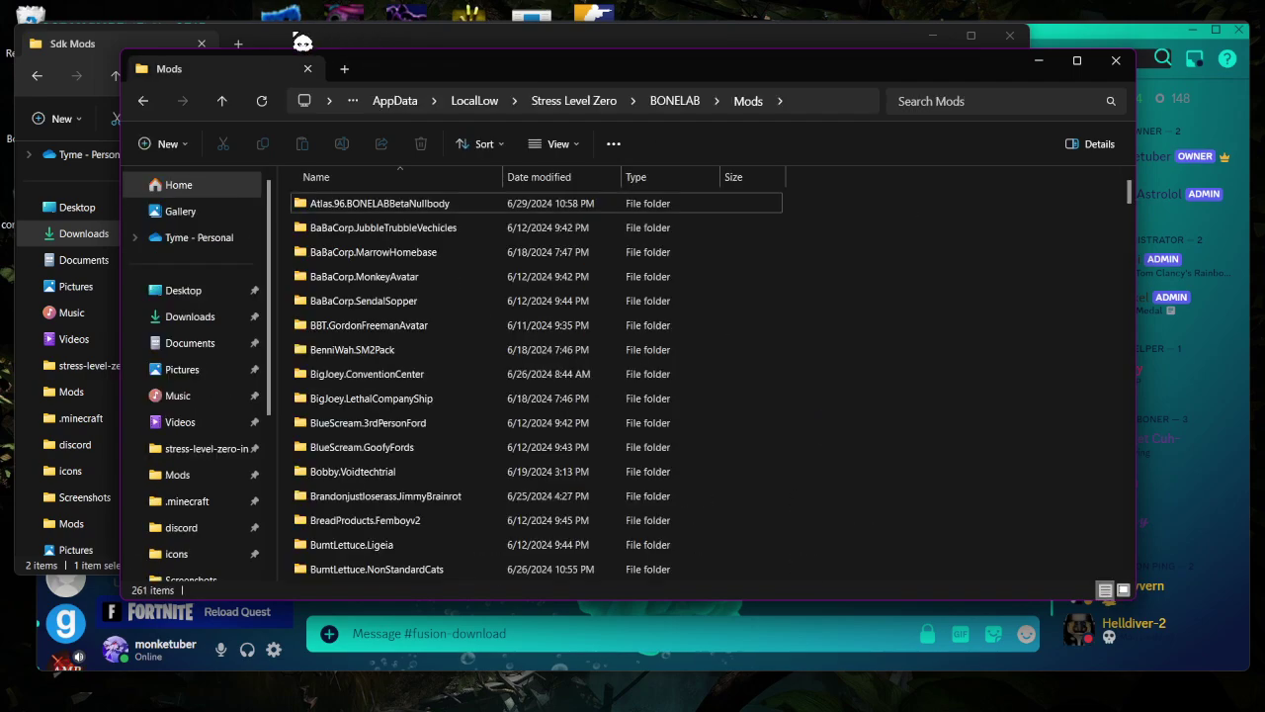
left_click(307, 41)
mouse_move(445, 299)
left_mouse_down()
mouse_move(453, 203)
mouse_move(1068, 344)
left_mouse_up()
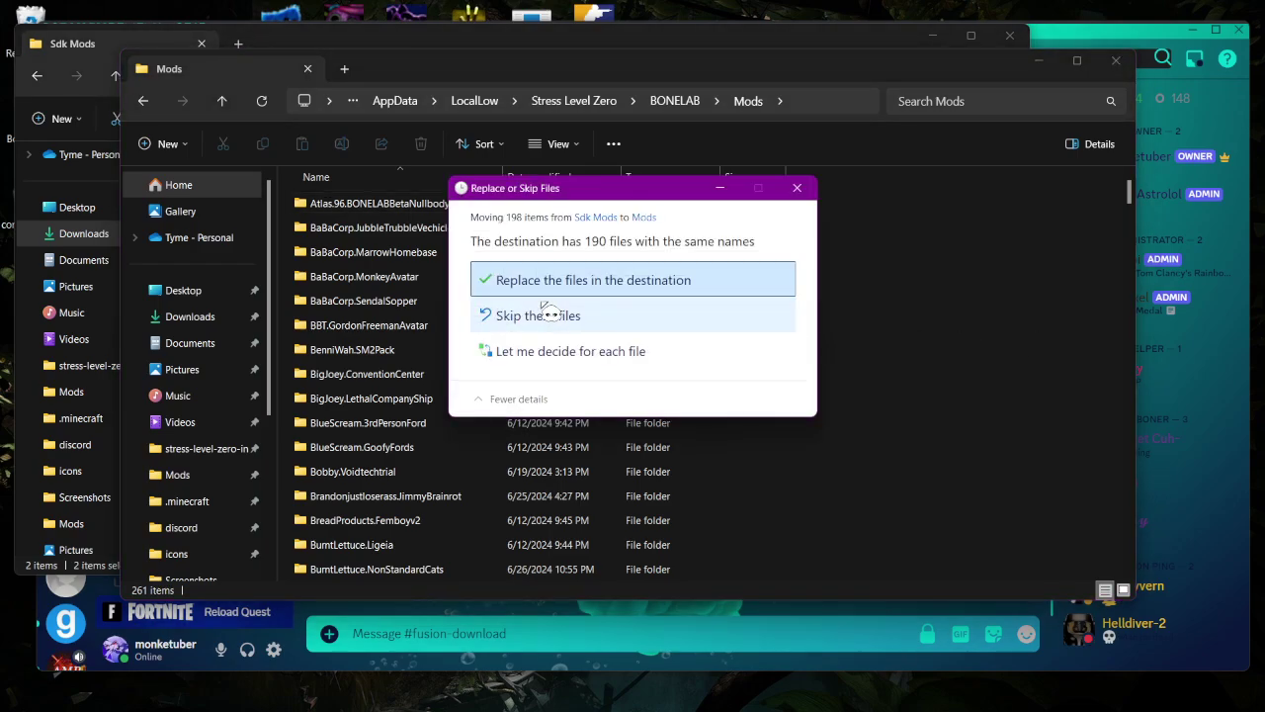
left_click(581, 286)
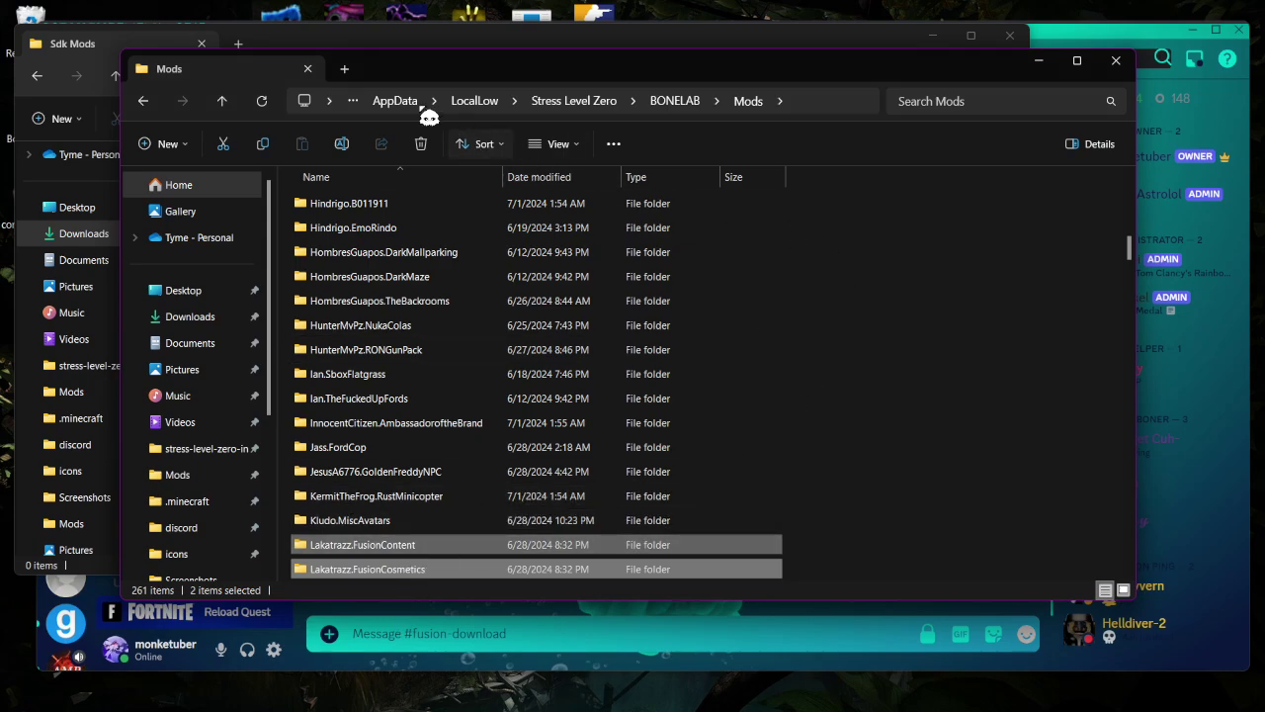
- Close the Mods tab and try the pinned BONELAB install folder, then go up a level
left_click(345, 69)
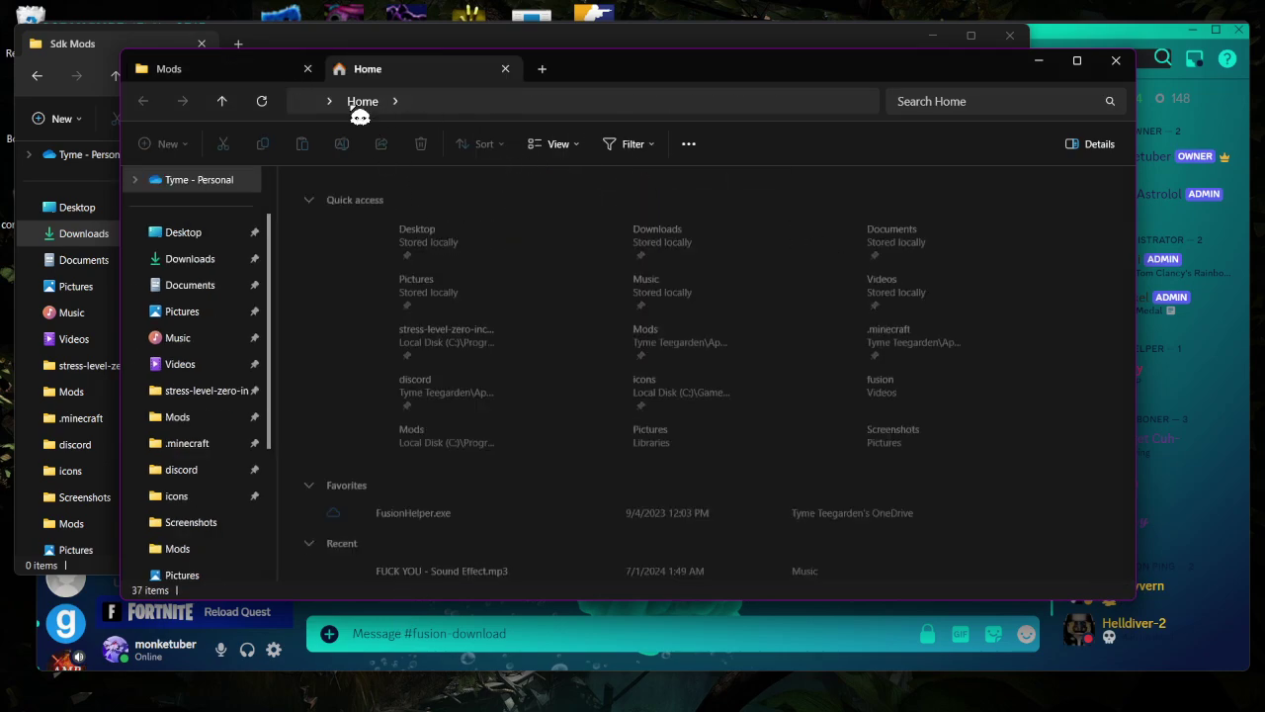
left_click(308, 70)
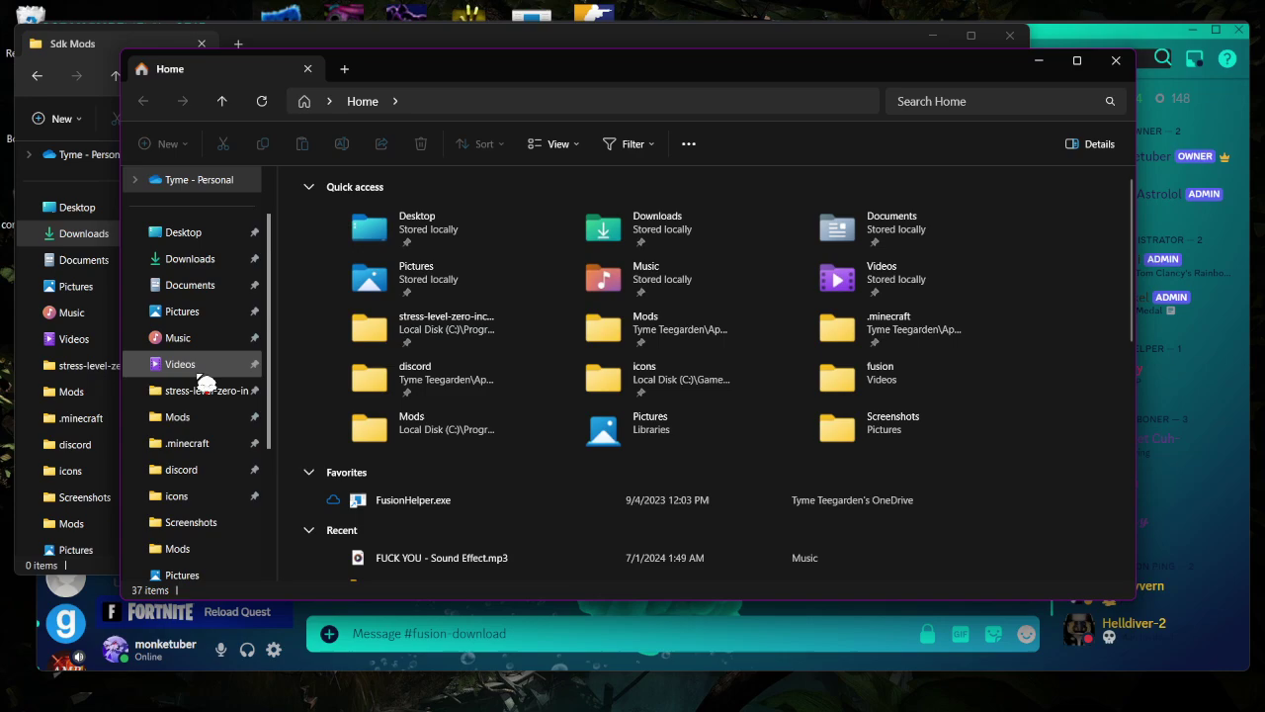
left_click(225, 420)
left_click(227, 391)
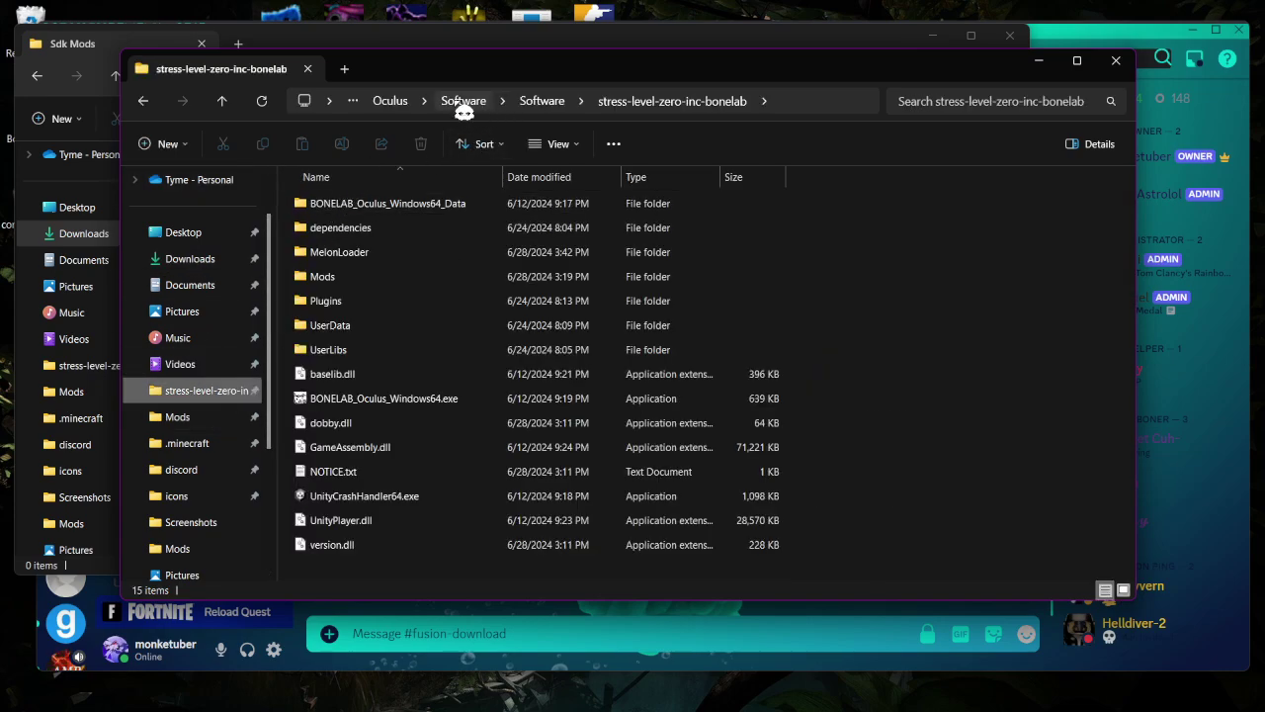
left_click(388, 103)
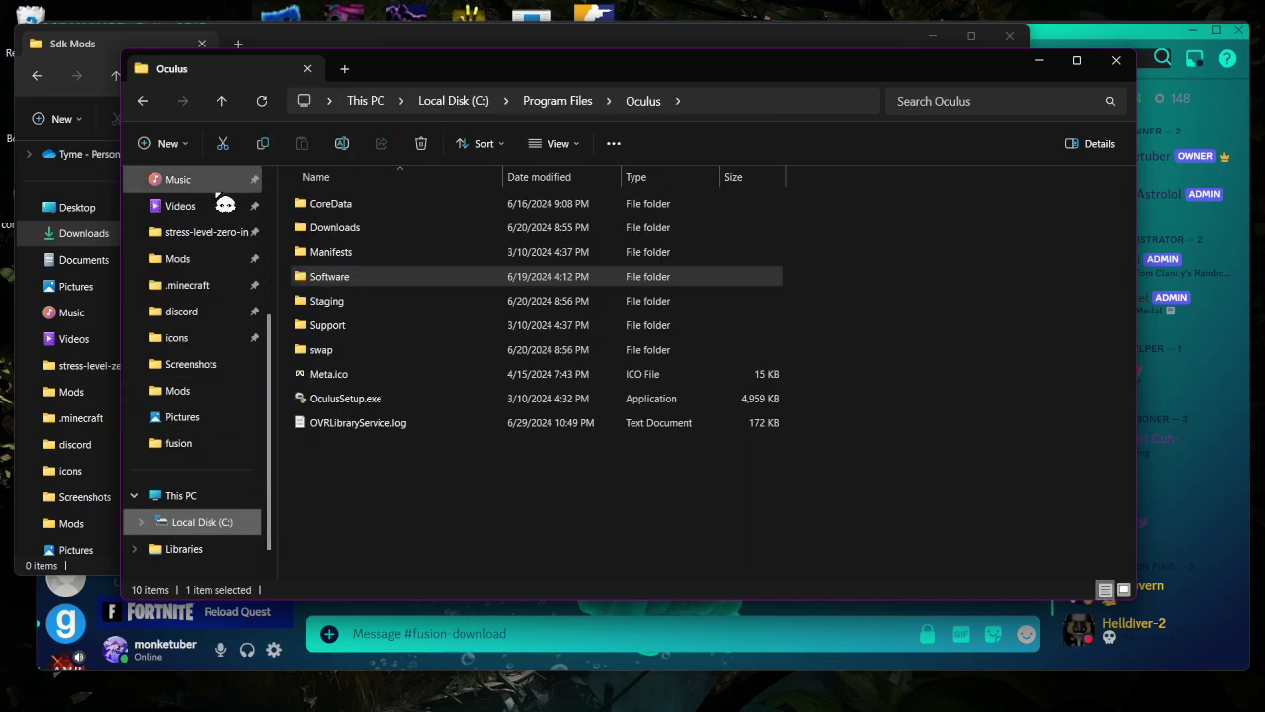
- Browse C: > Program Files > Oculus > Software > Software > stress-level-zero-inc-bonelab
scroll(188, 218, "down", 1)
left_click(226, 498)
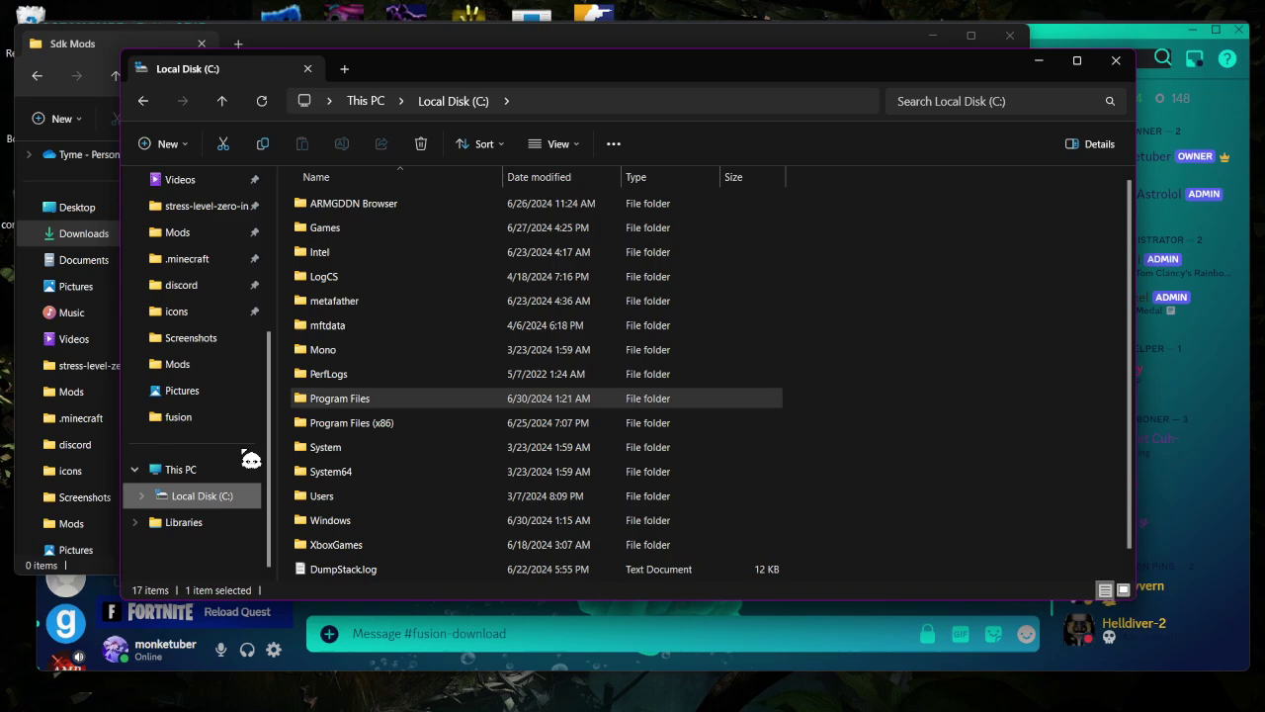
double_click(334, 400)
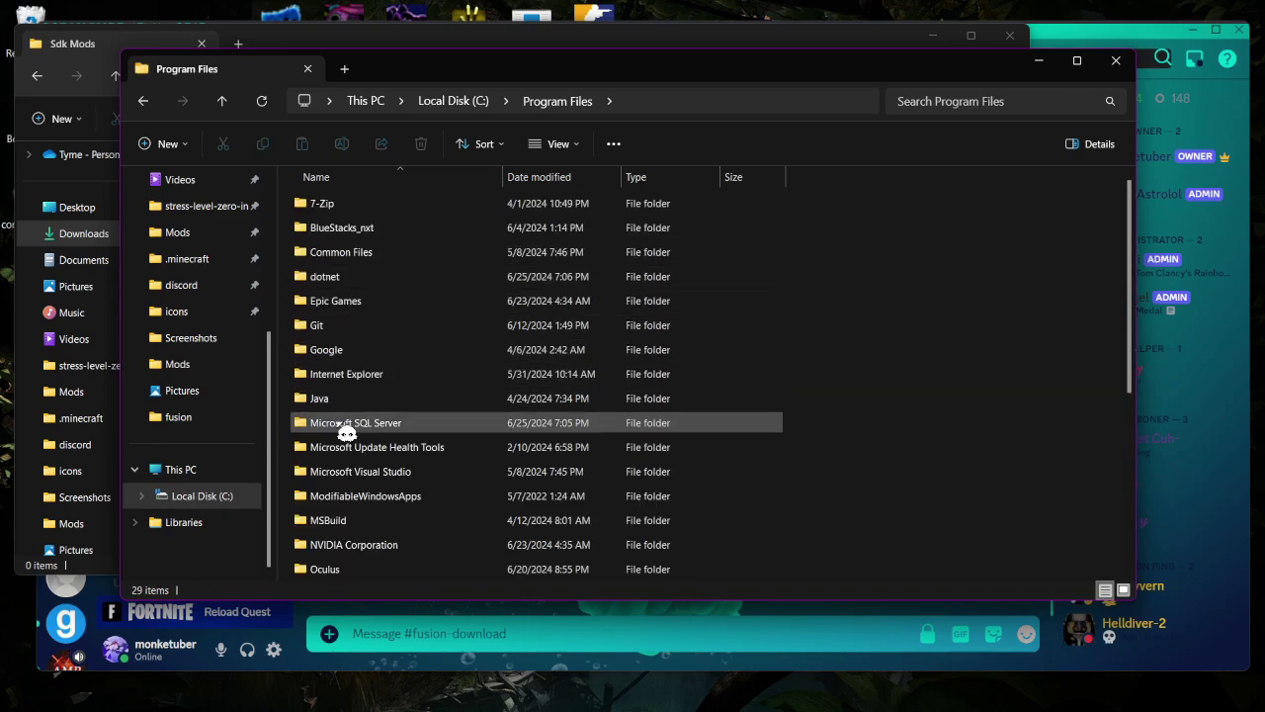
scroll(370, 528, "down", 1)
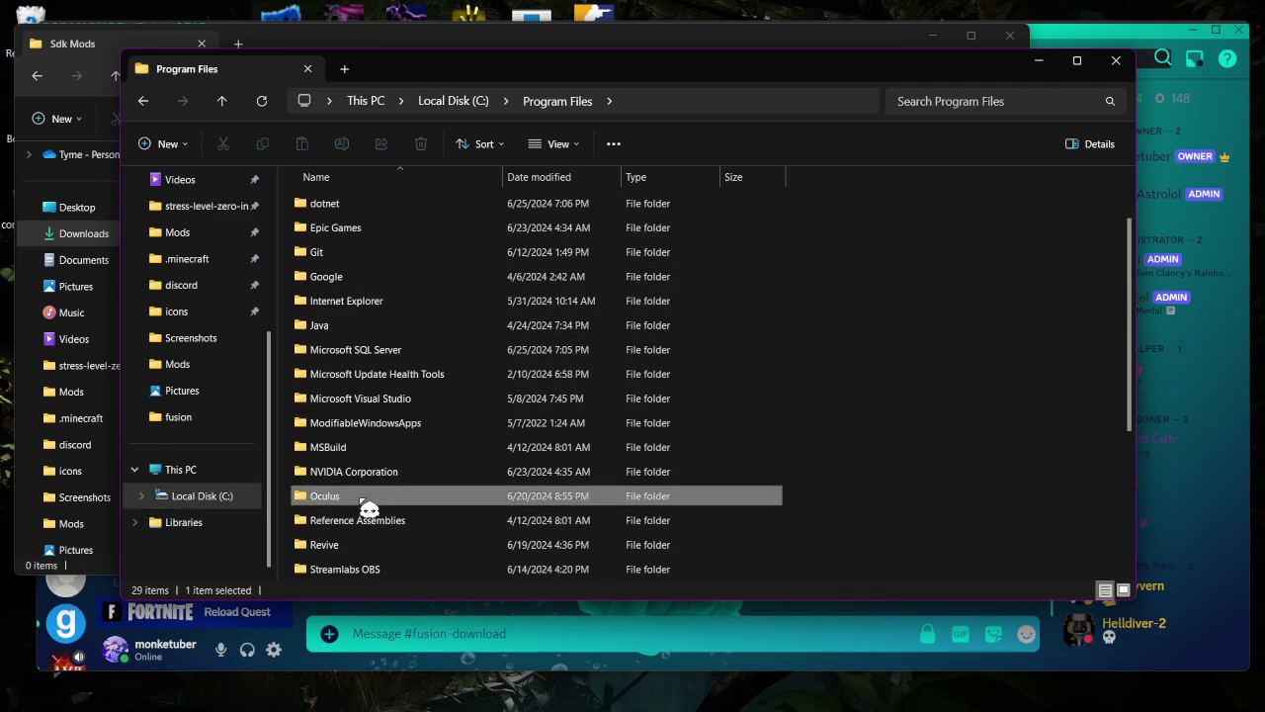
double_click(367, 494)
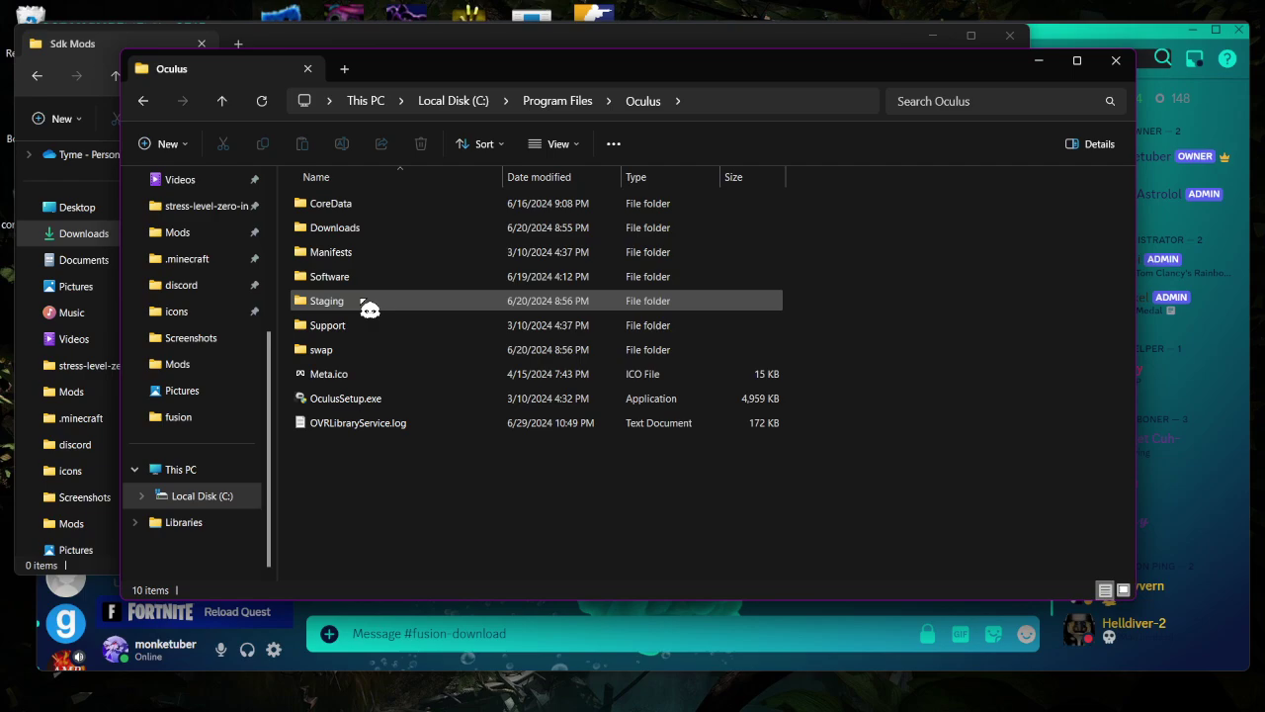
double_click(362, 281)
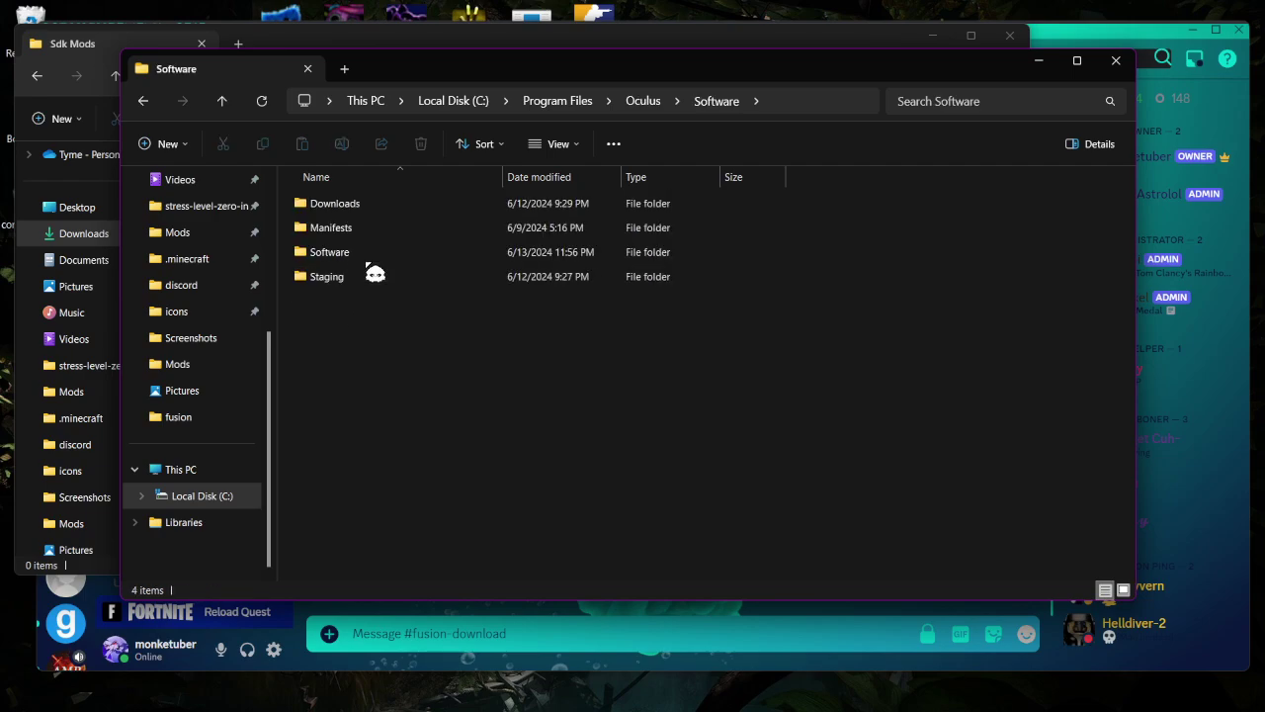
double_click(370, 255)
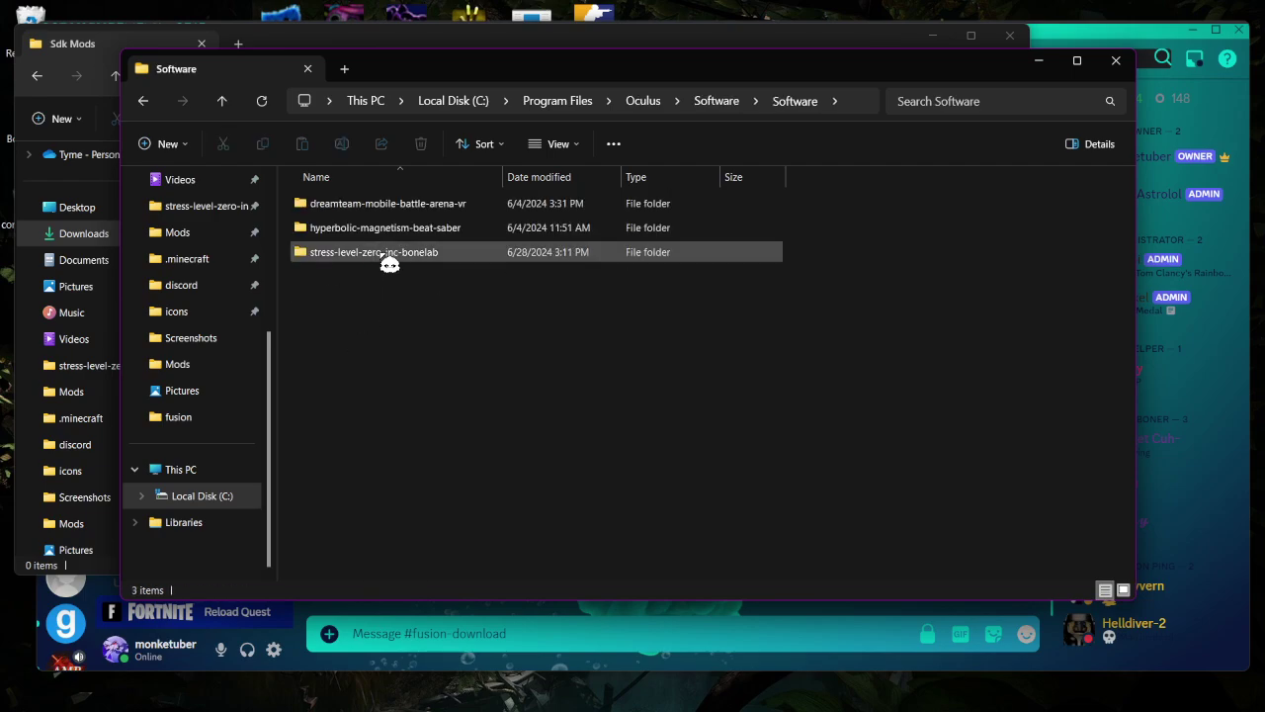
double_click(387, 254)
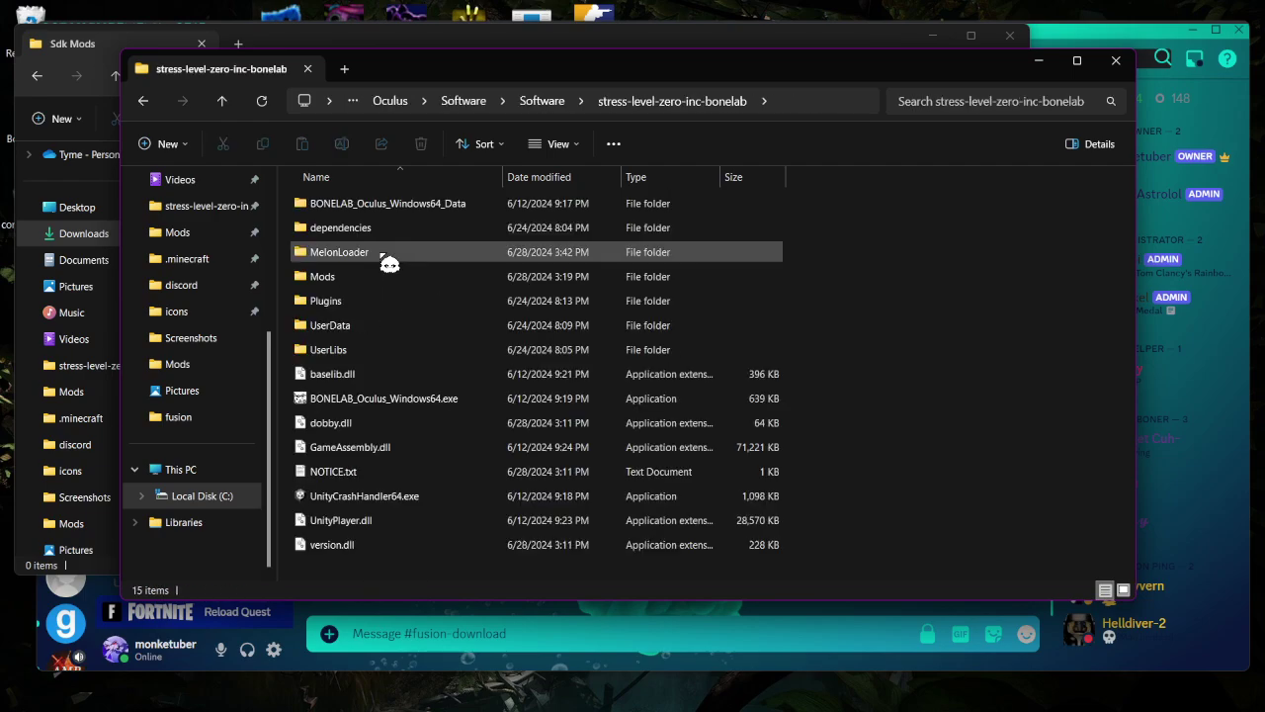
- Check the Plugins and MelonLoader folders, then bring the empty Sdk Mods window forward
left_click(346, 301)
left_click(373, 255)
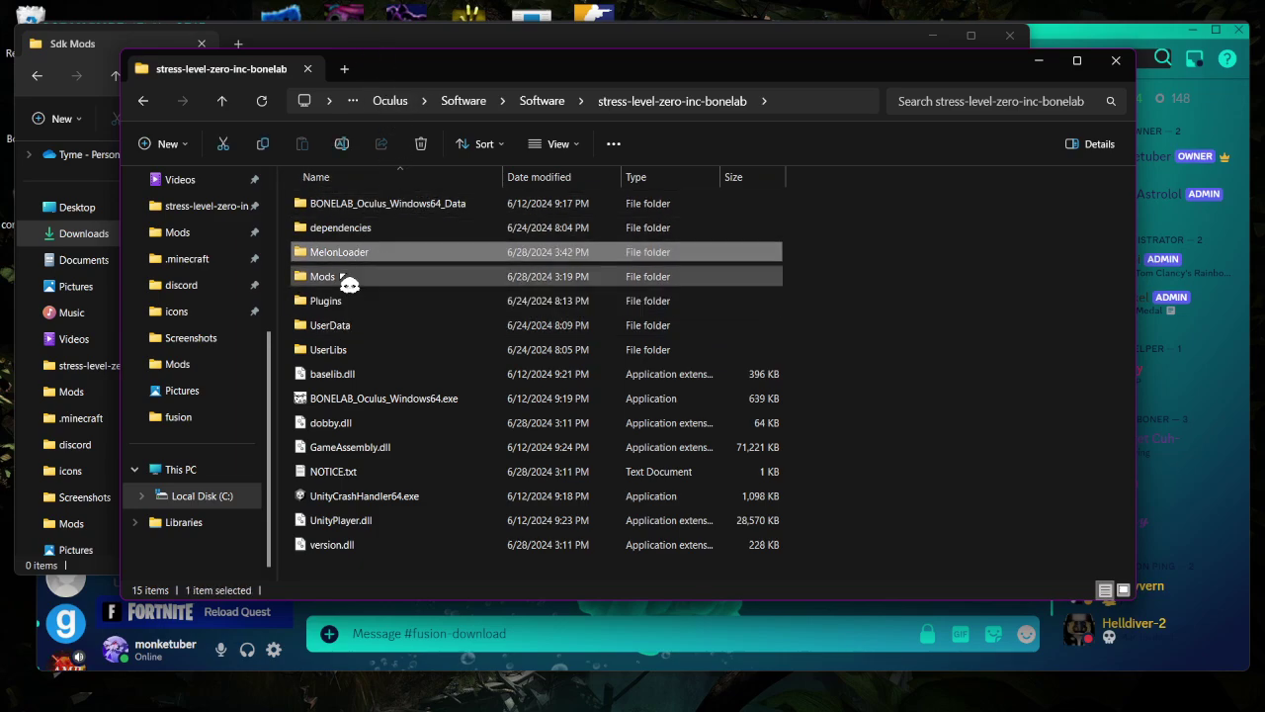
left_click(369, 43)
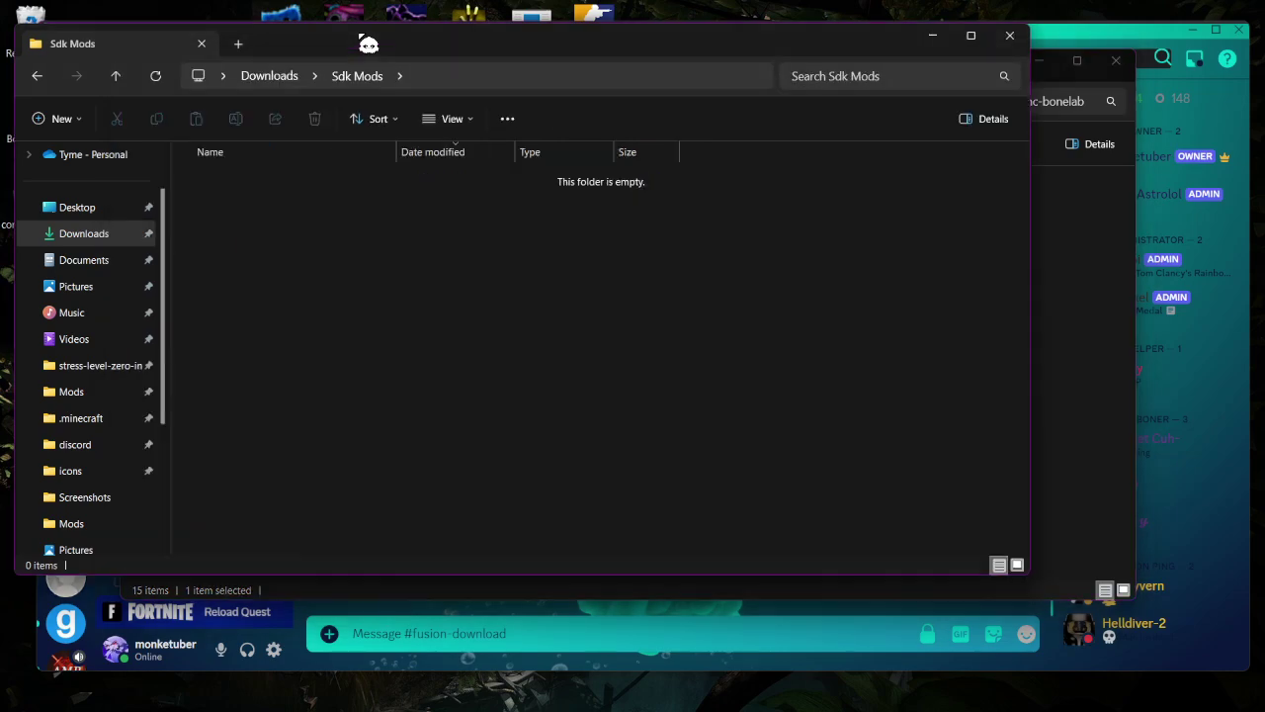
- Run MelonLoader.Installer (1).exe from the Downloads folder
left_click(84, 233)
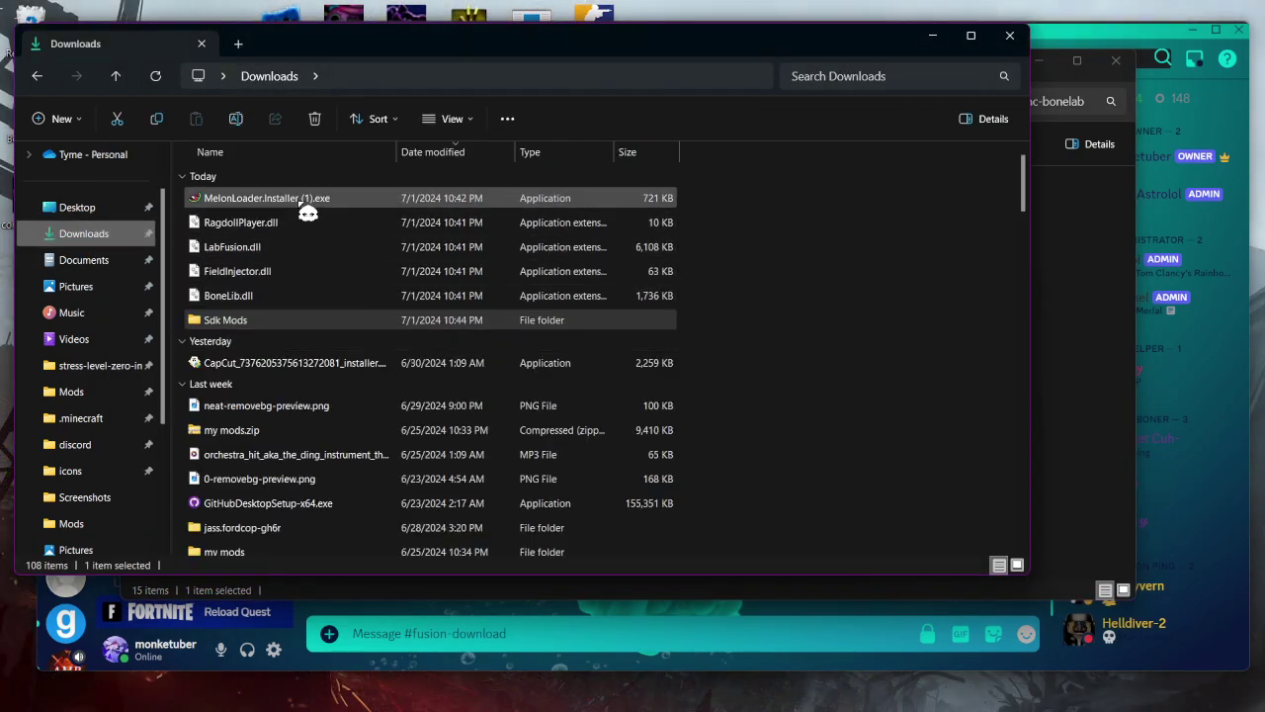
left_click(314, 203)
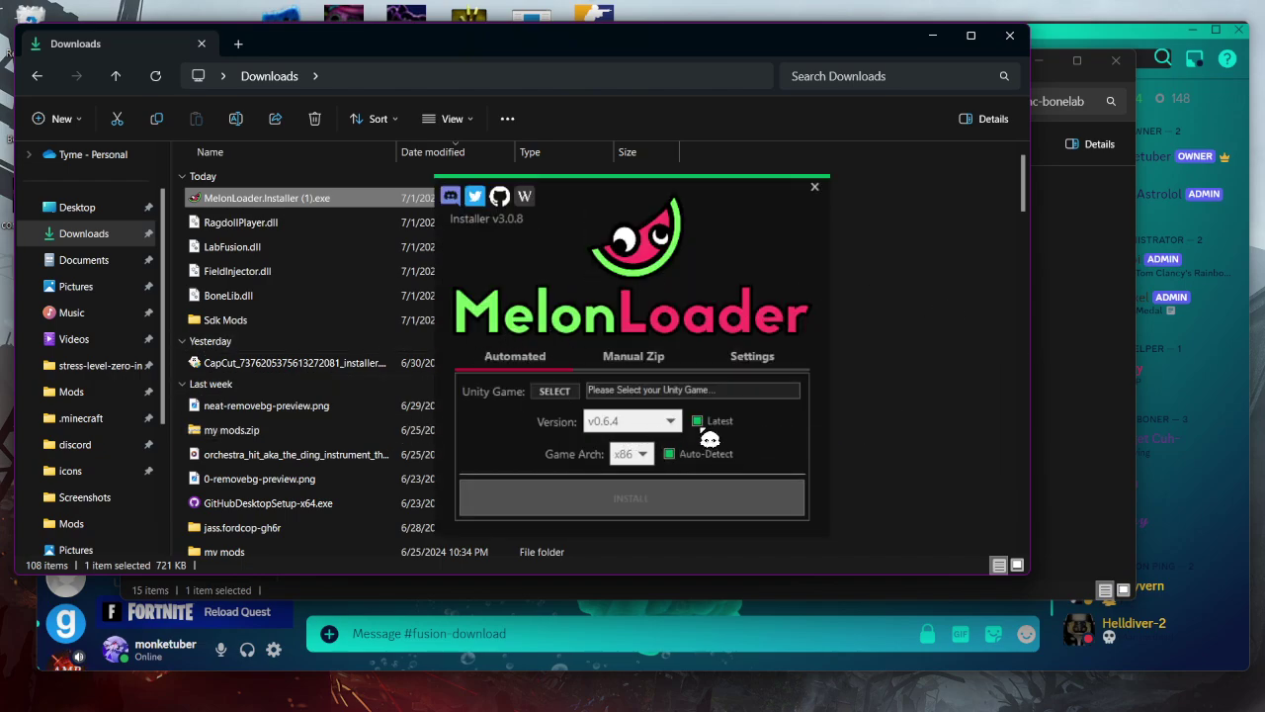
left_click(600, 431)
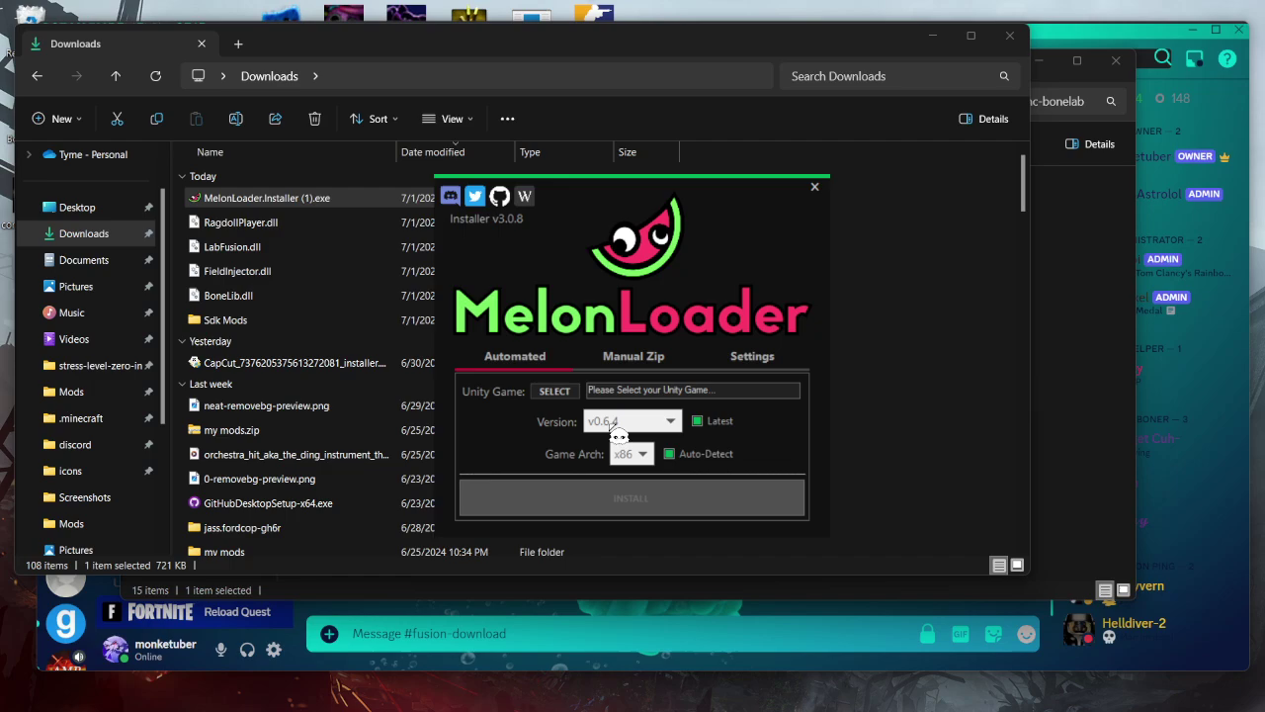
- Open the installer's Unity Game file picker to choose the game
left_click(569, 394)
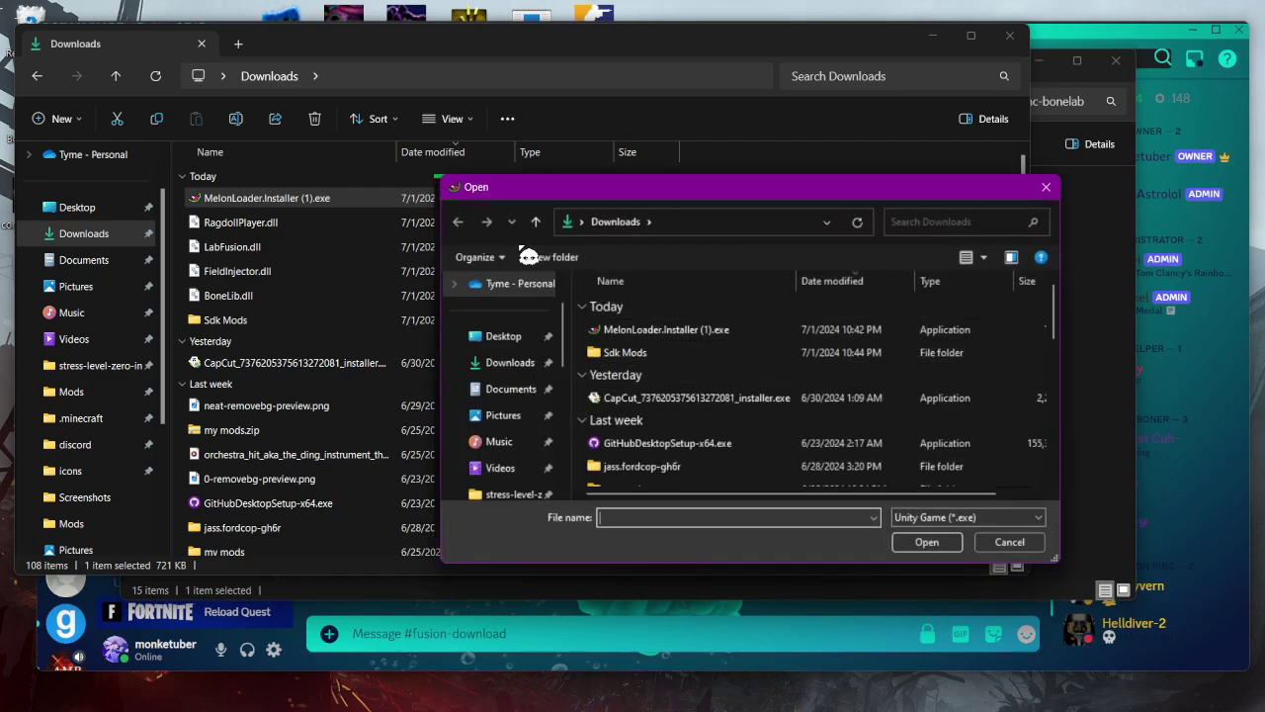
scroll(502, 388, "down", 1)
scroll(503, 465, "up", 1)
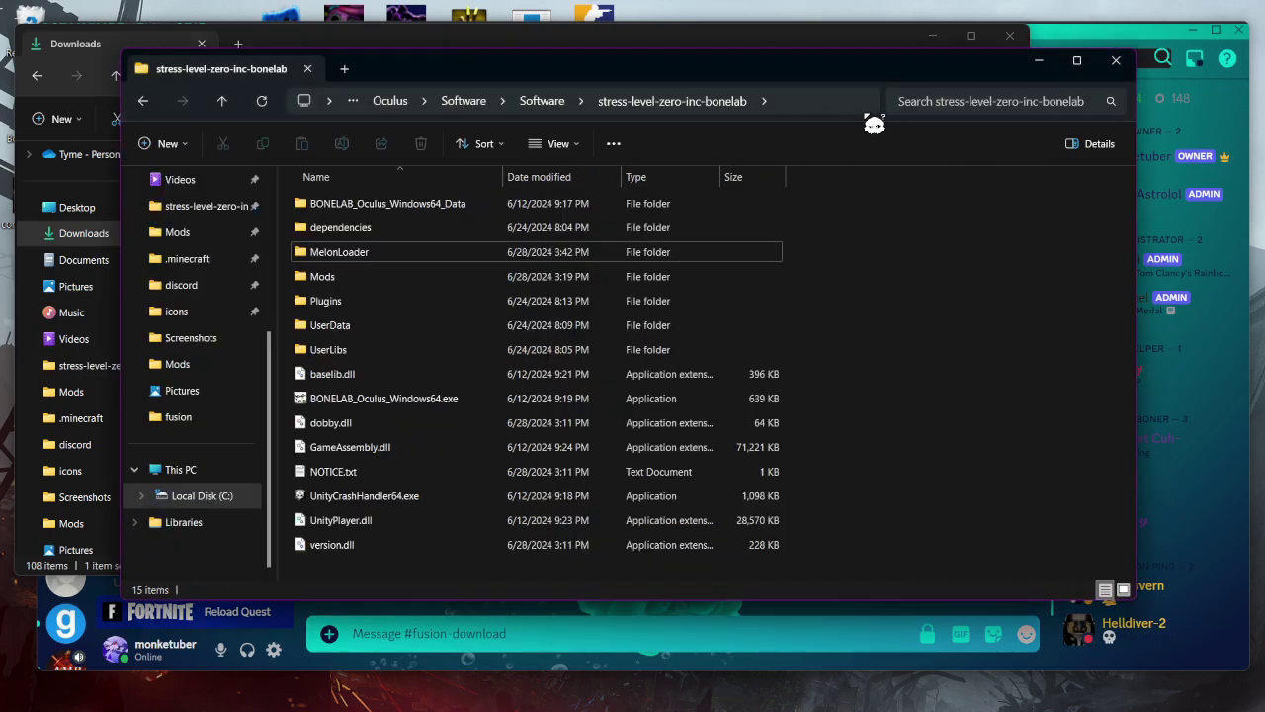
right_click(636, 106)
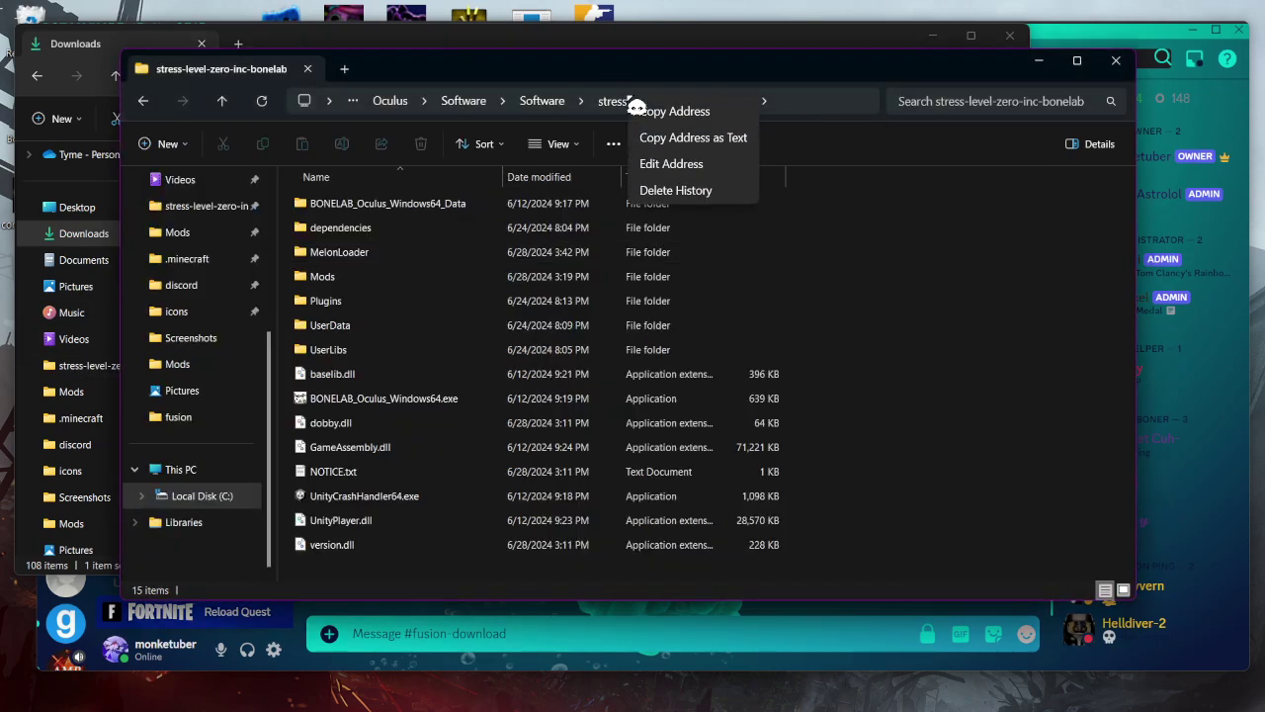
left_click(822, 146)
right_click(670, 115)
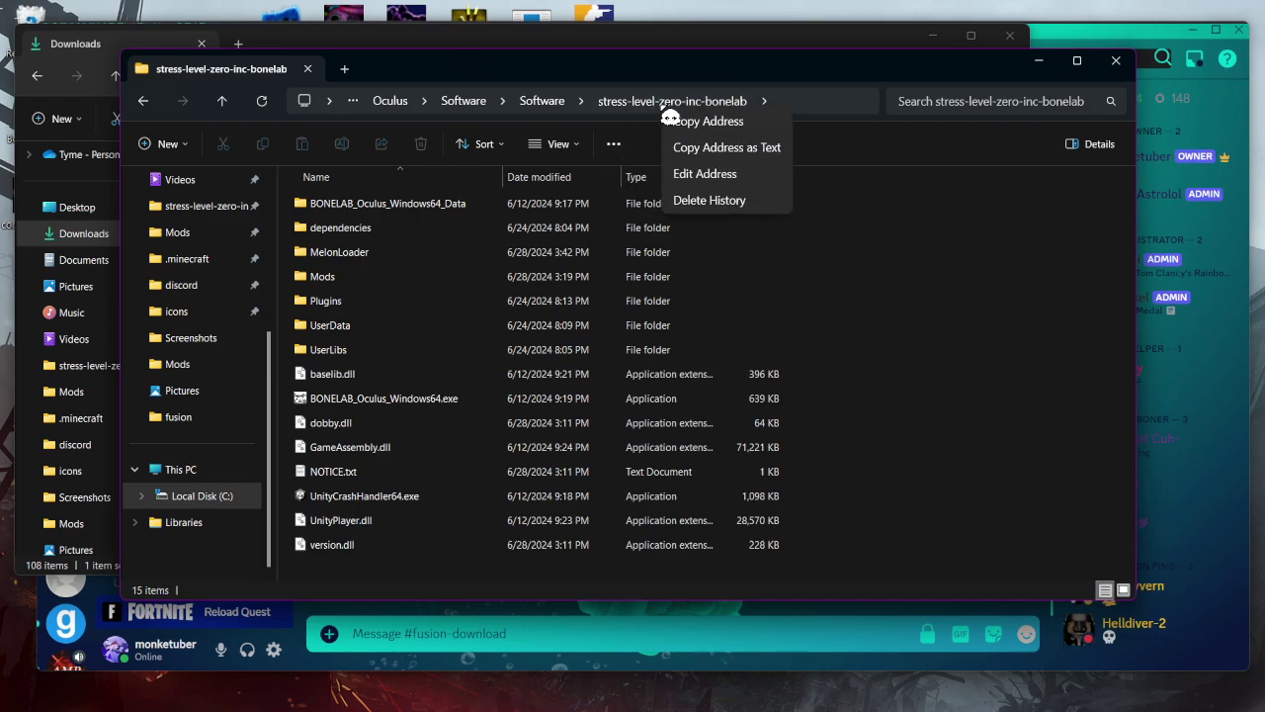
left_click(909, 209)
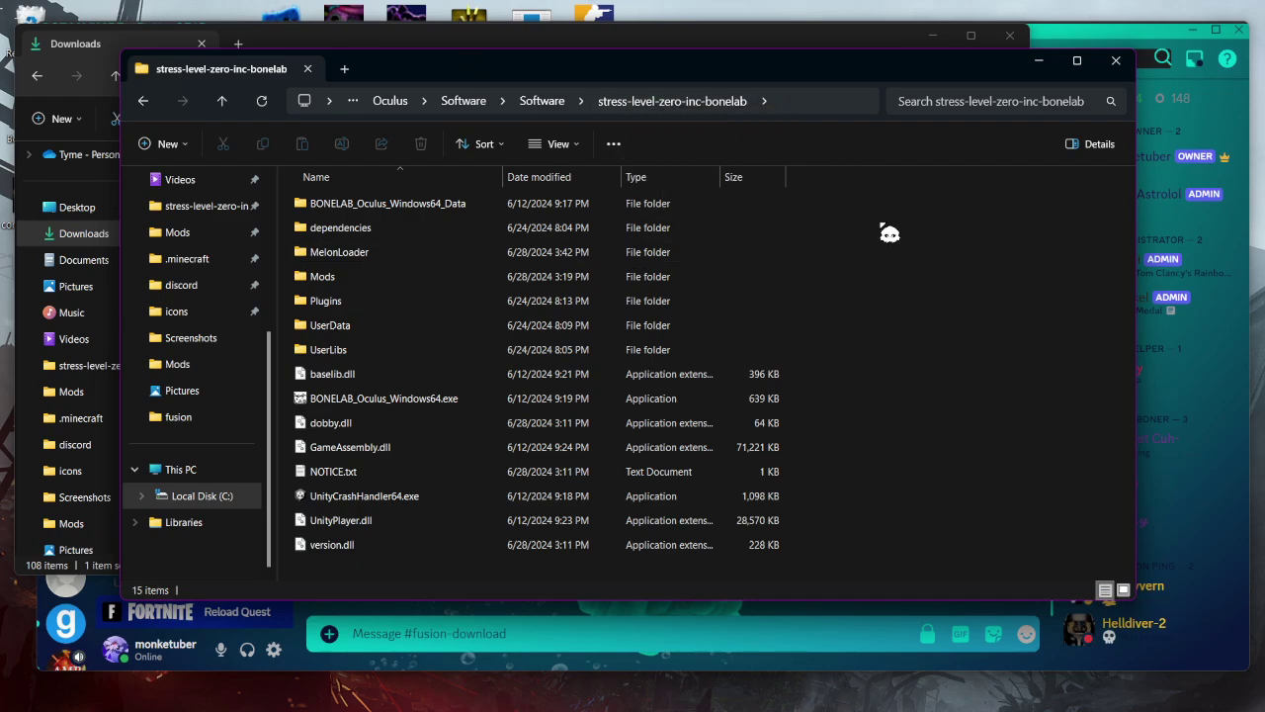
right_click(881, 226)
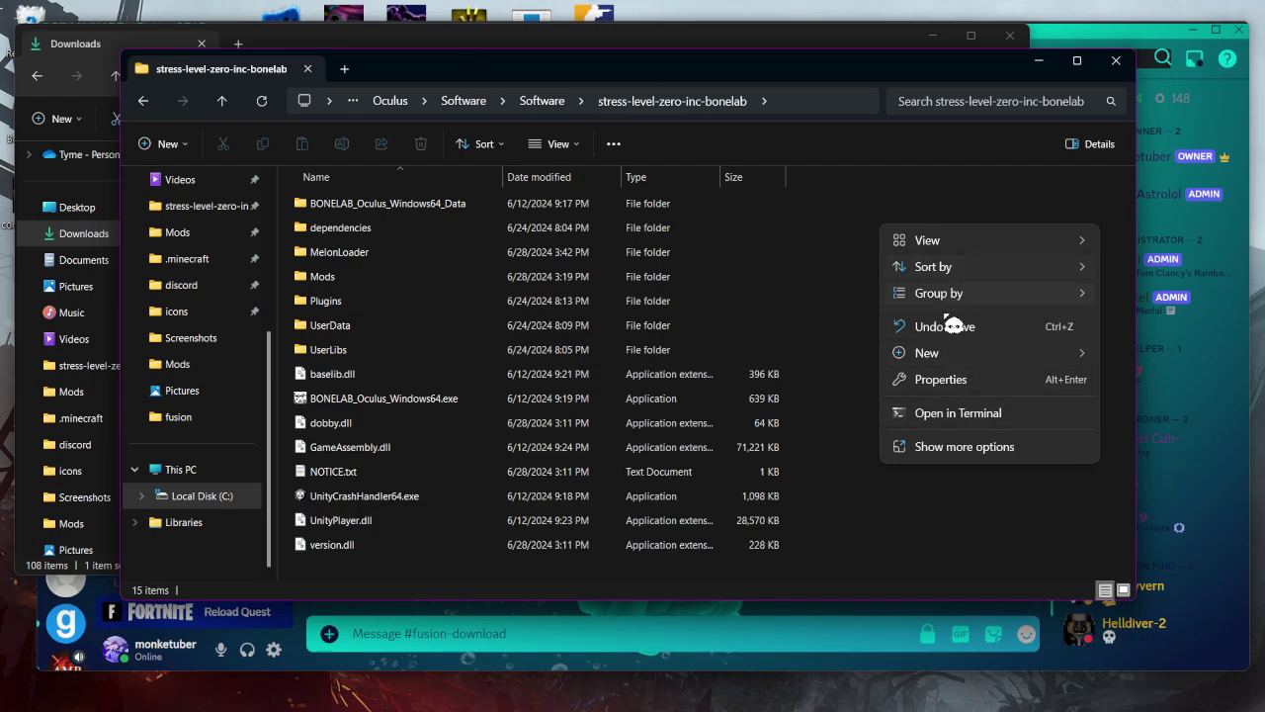
left_click(958, 451)
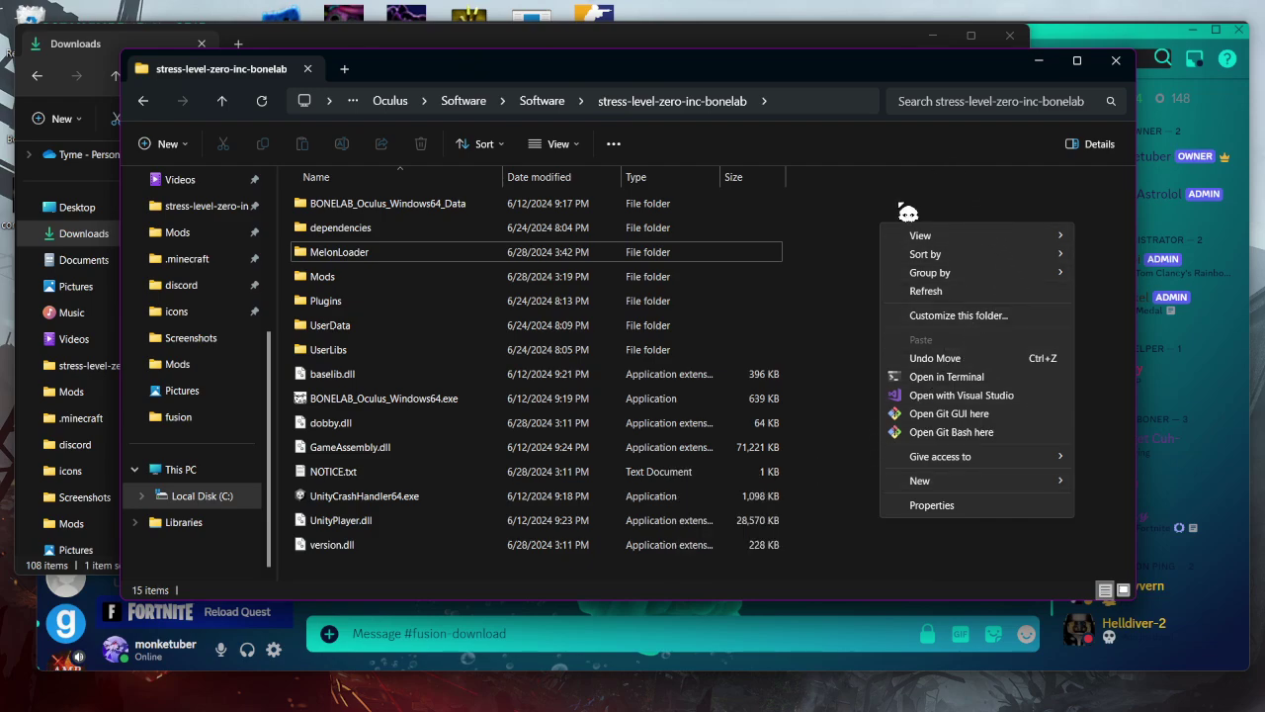
left_click(850, 229)
scroll(169, 396, "up", 3)
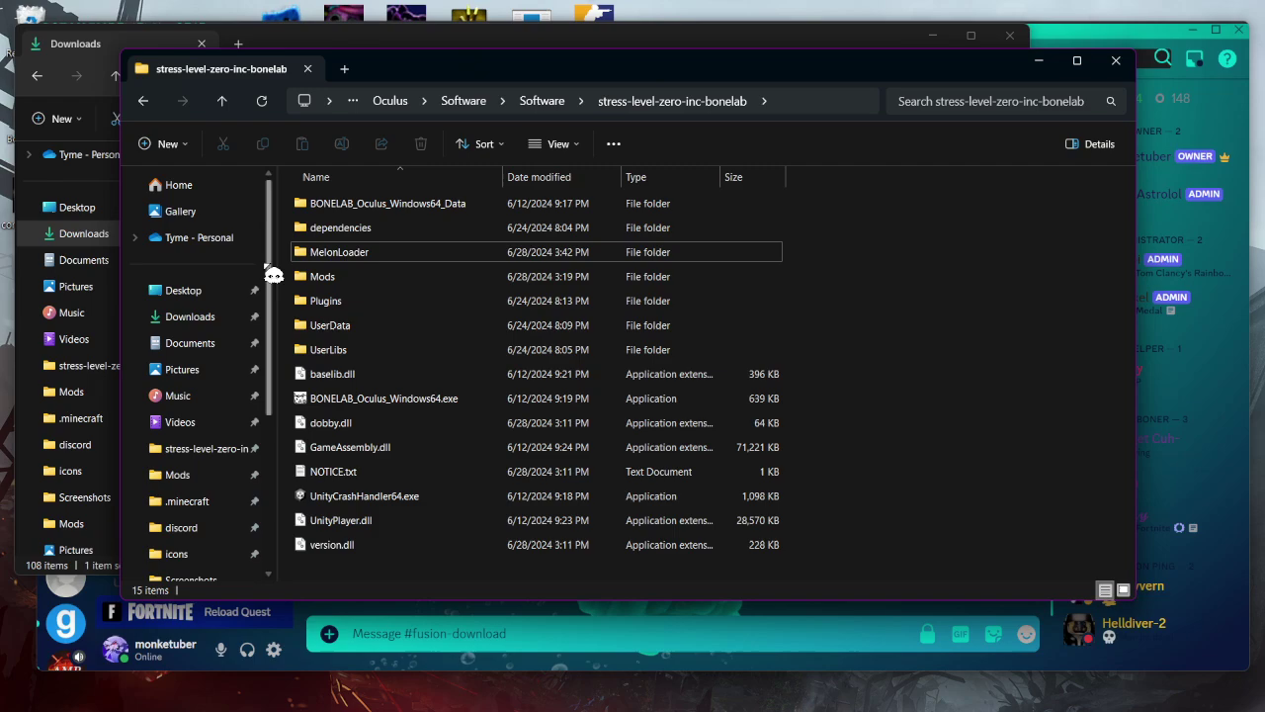
scroll(265, 271, "down", 3)
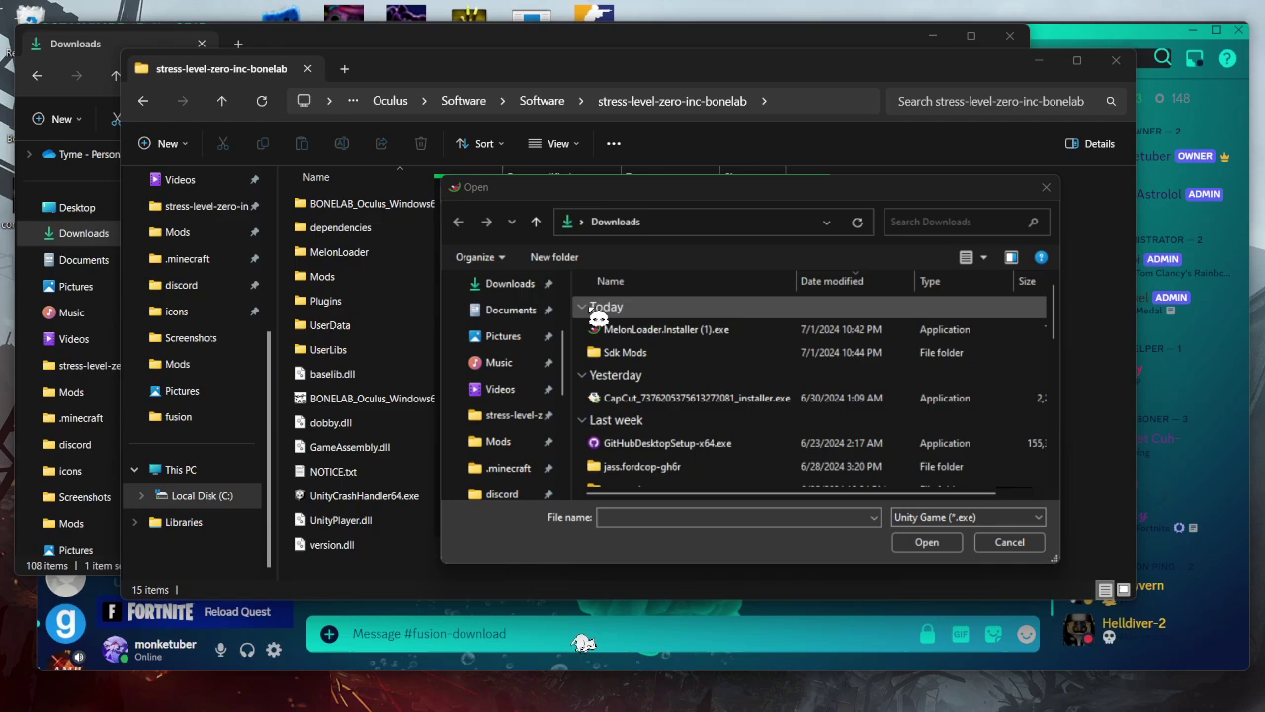
- Pick BONELAB_Oculus_Windows64.exe in the stress-level-zero-inc-bonelab folder as the Unity game
left_click(521, 339)
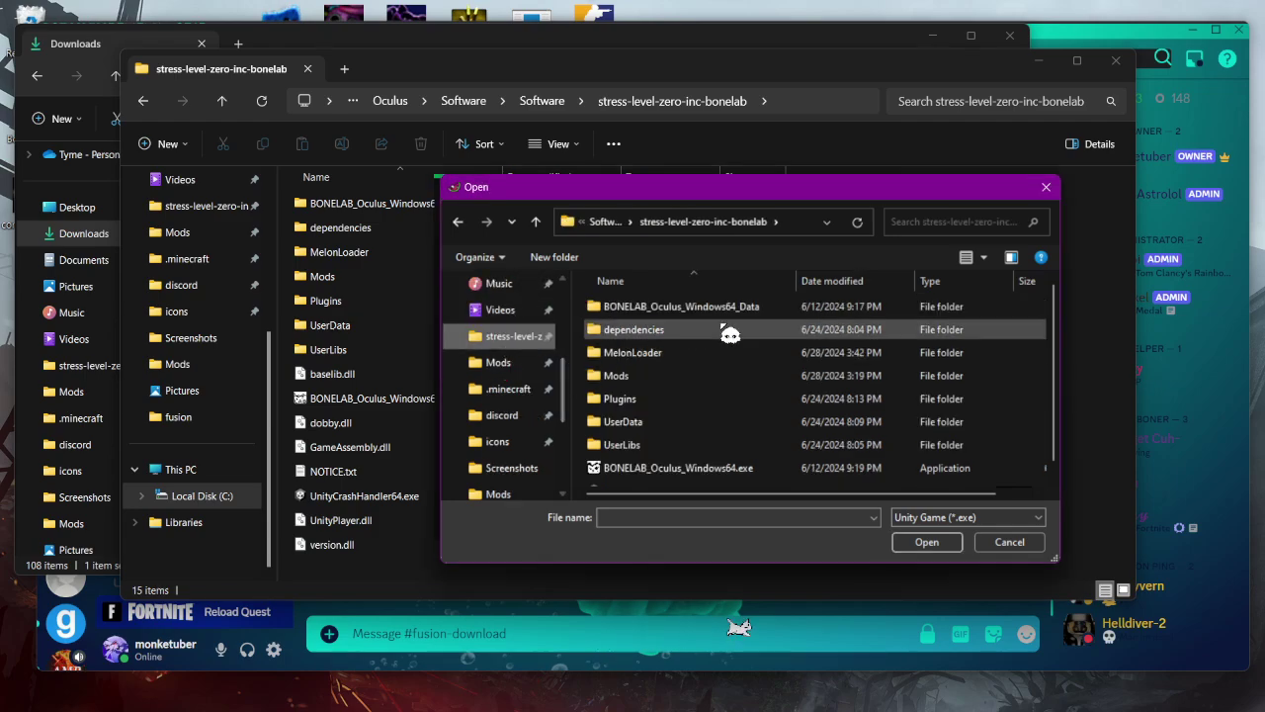
scroll(655, 357, "down", 1)
left_click(672, 454)
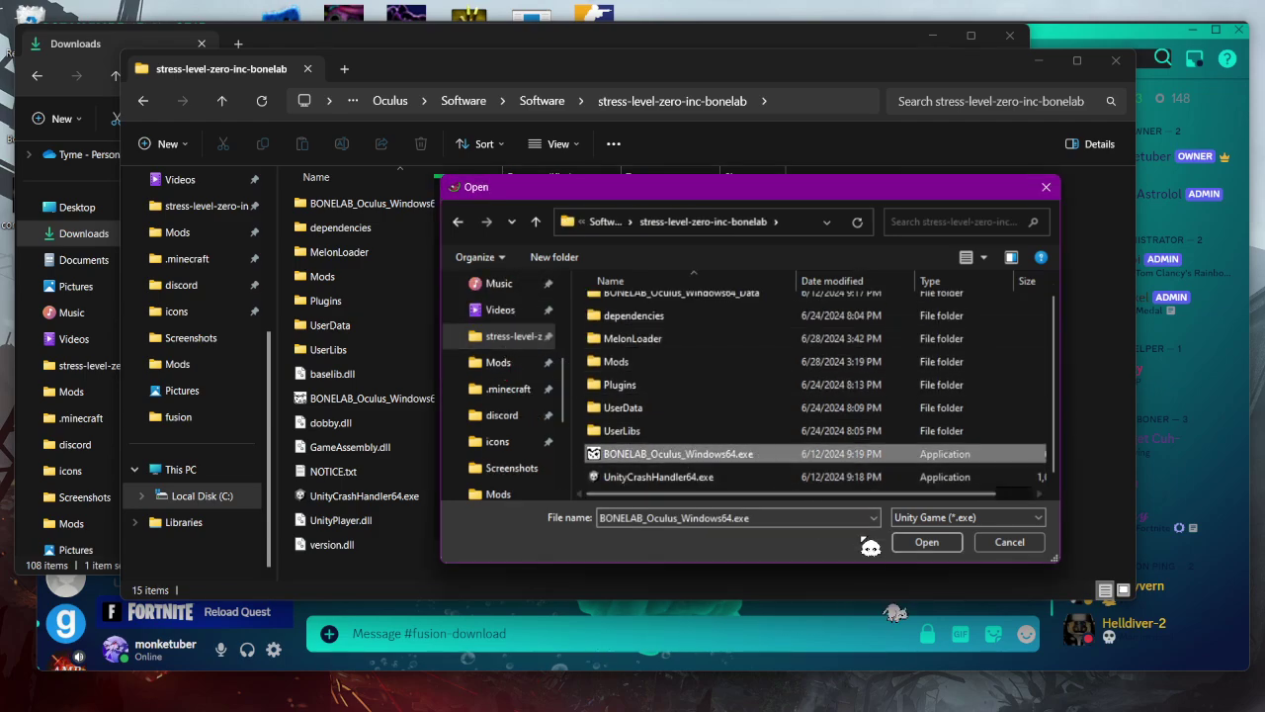
left_click(924, 545)
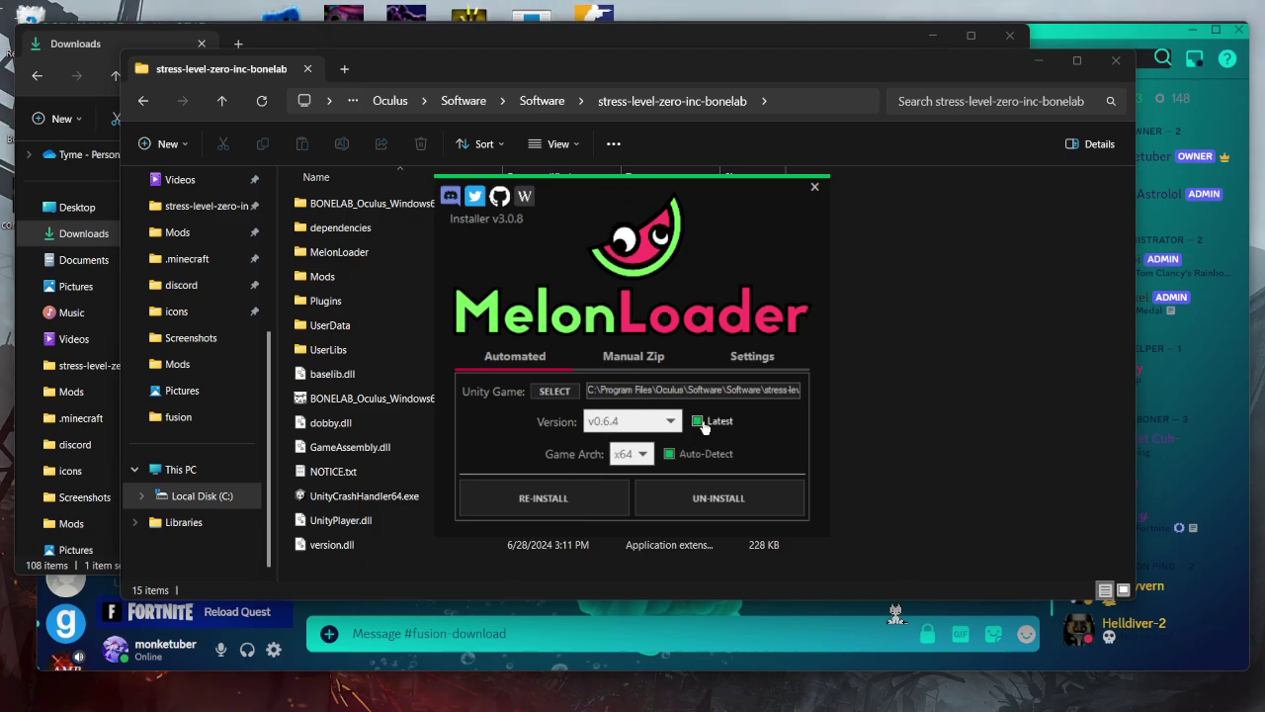
- Untick Latest, reinstall MelonLoader v0.6.4, and close the installer after success
left_click(696, 422)
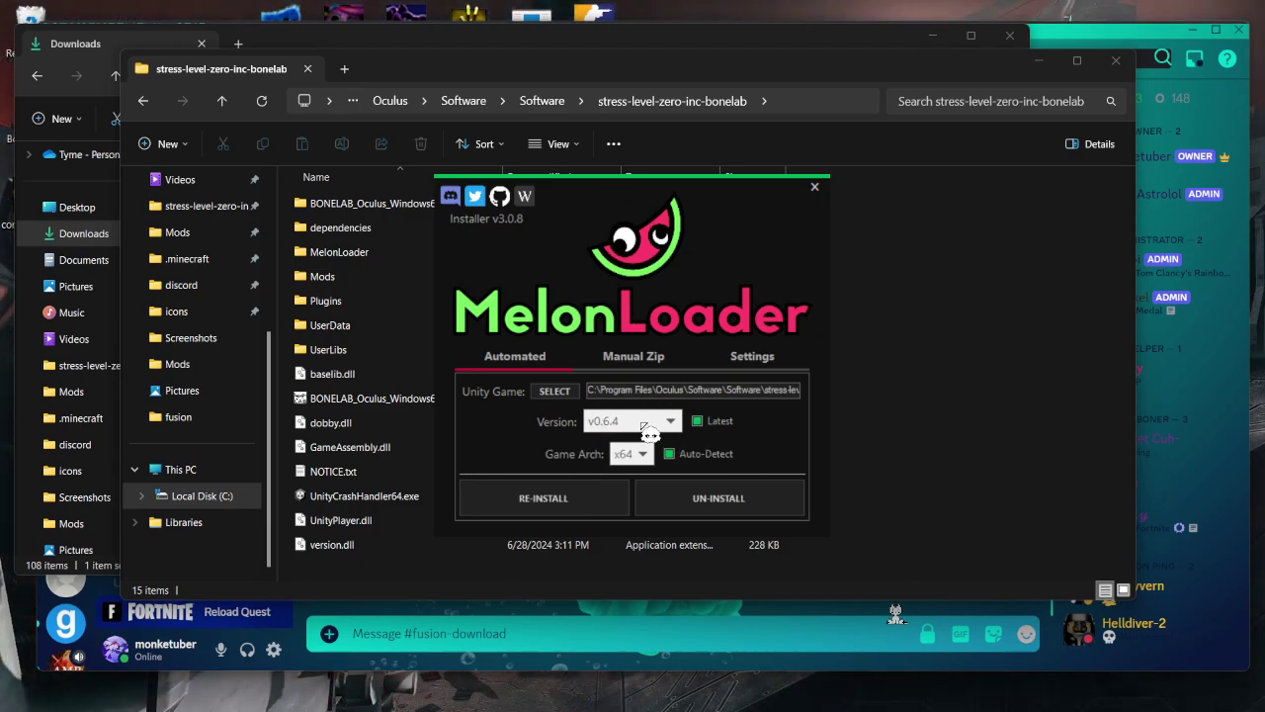
left_click(557, 506)
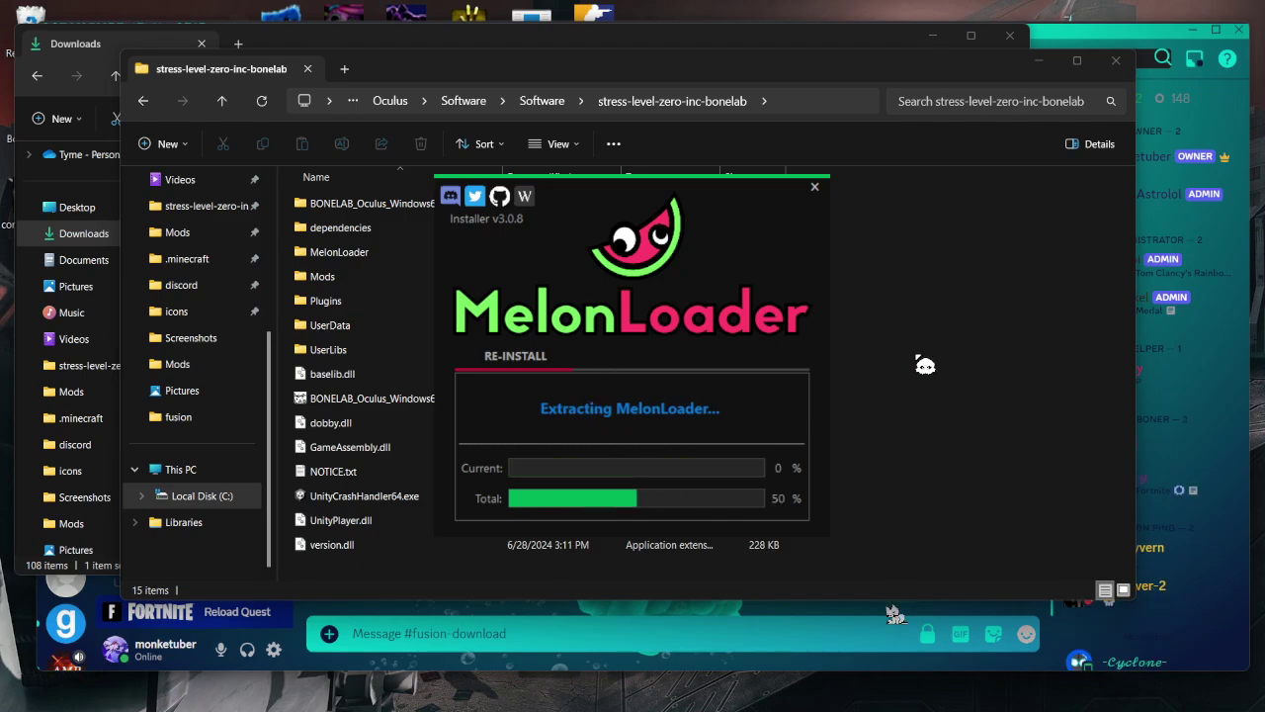
left_click(671, 415)
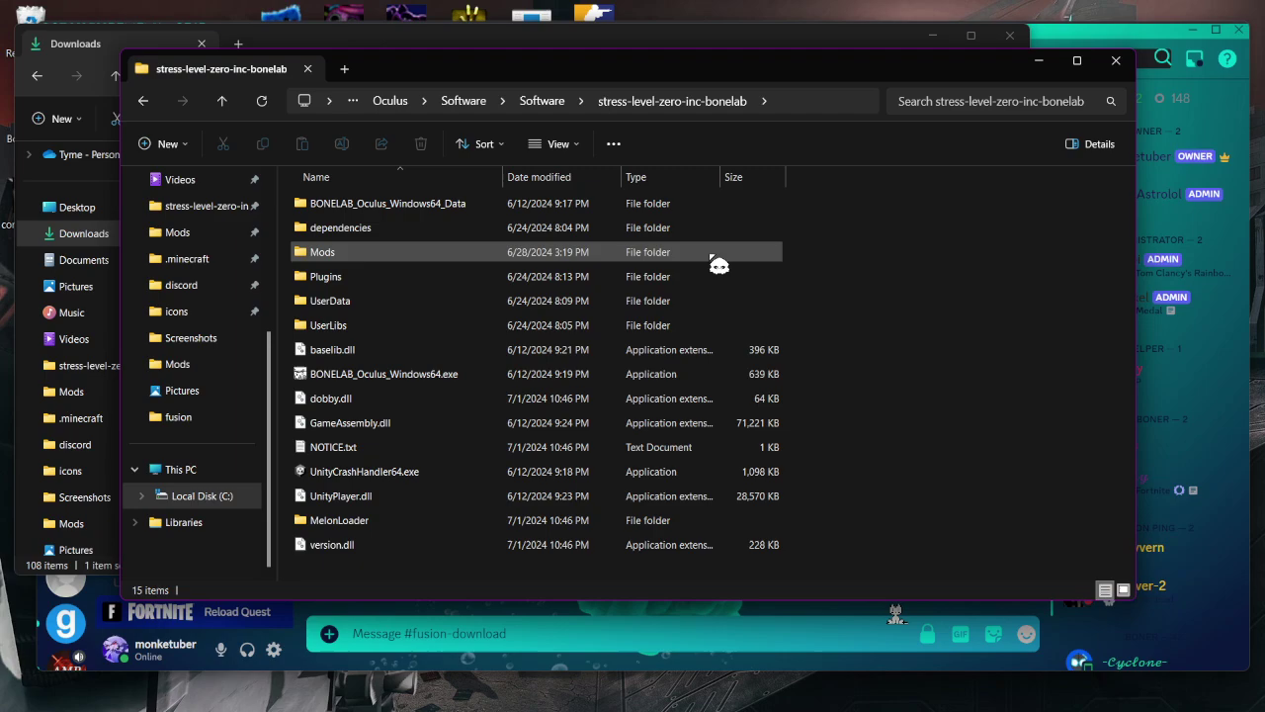
- Open BONELAB's Mods folder and review its eleven existing files
left_click(420, 259)
left_click(390, 281)
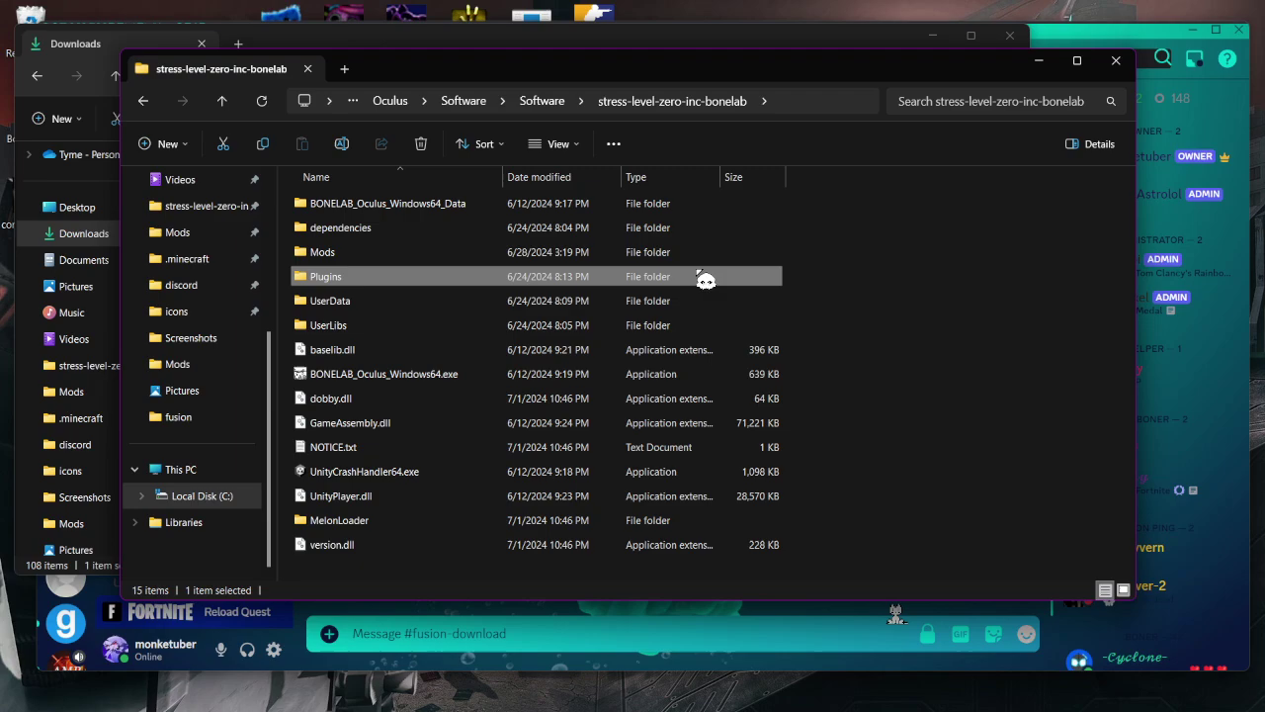
left_click(437, 522)
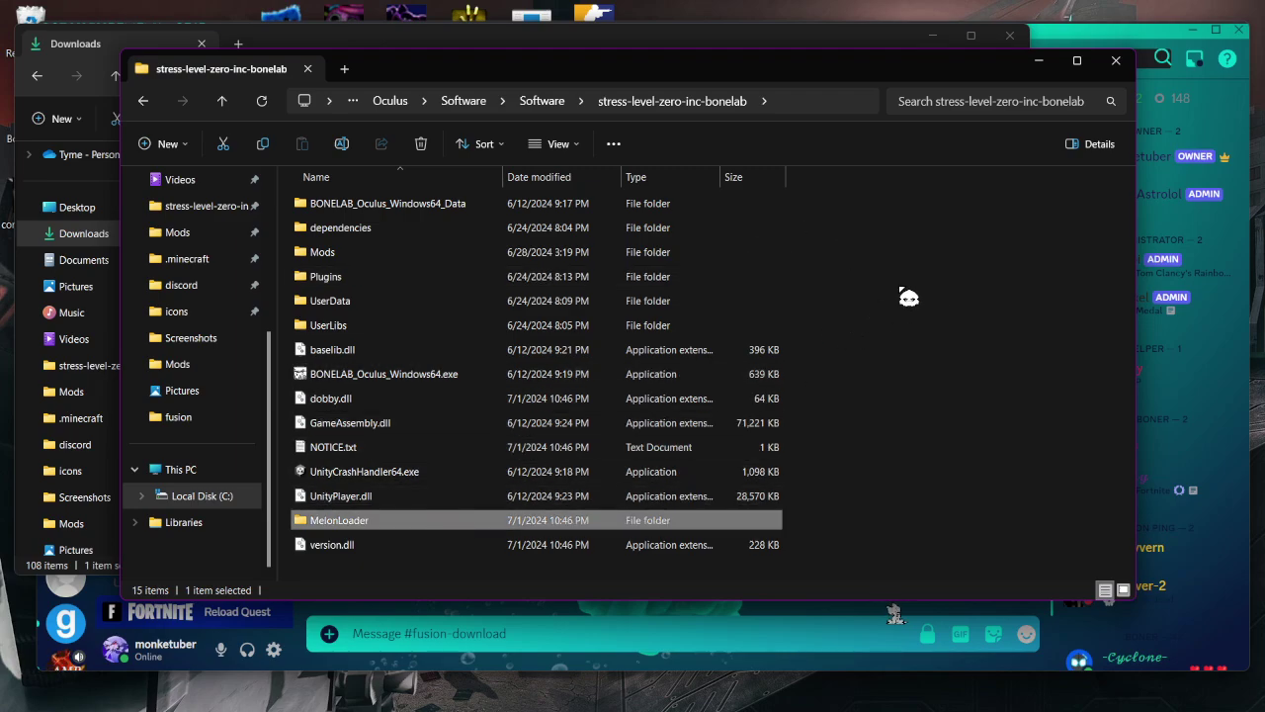
left_click(466, 255)
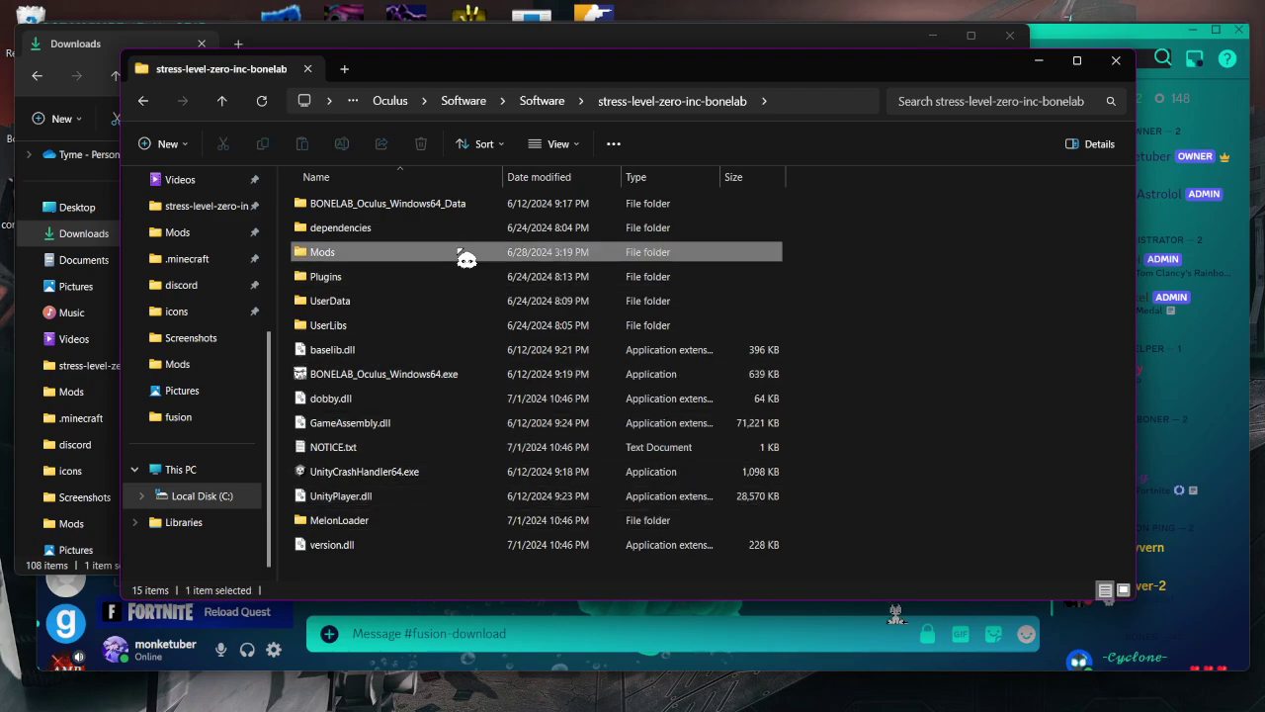
double_click(465, 255)
left_click_drag(619, 517, 542, 204)
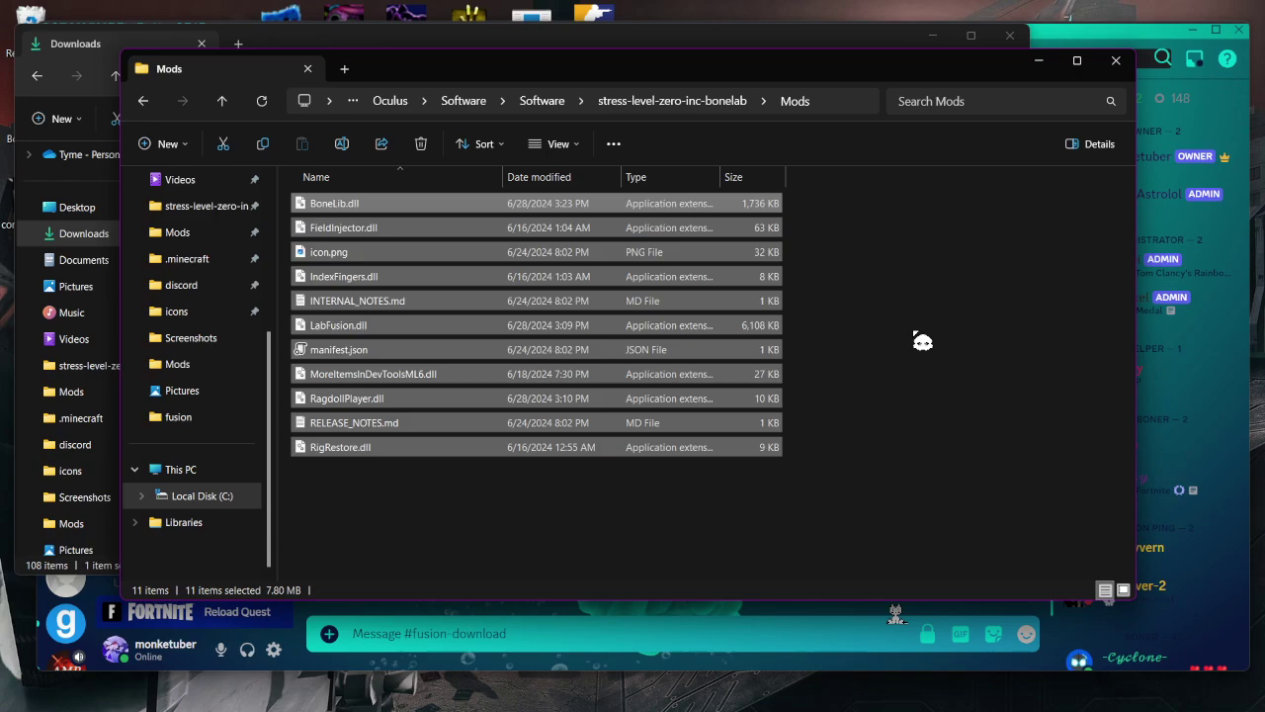
left_click(922, 341)
- Move the four Fusion DLLs from Downloads into Mods, replacing the old copies
left_click(99, 55)
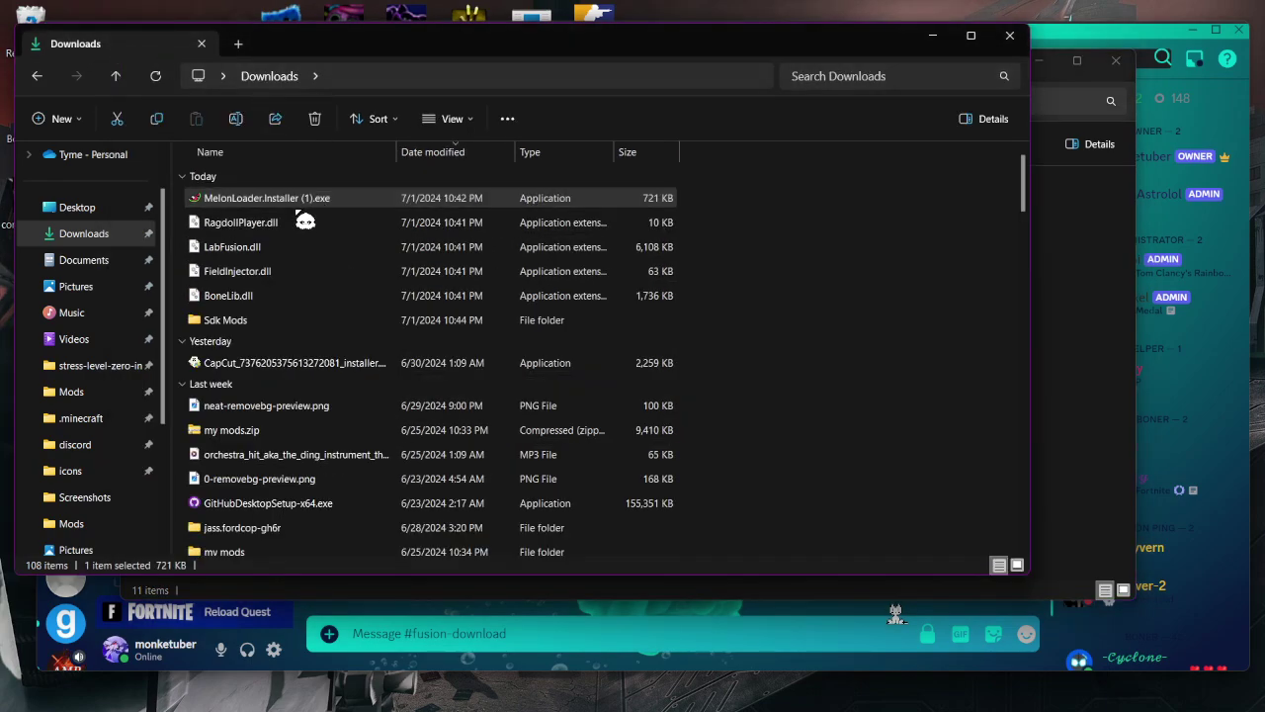
left_click_drag(701, 219, 545, 301)
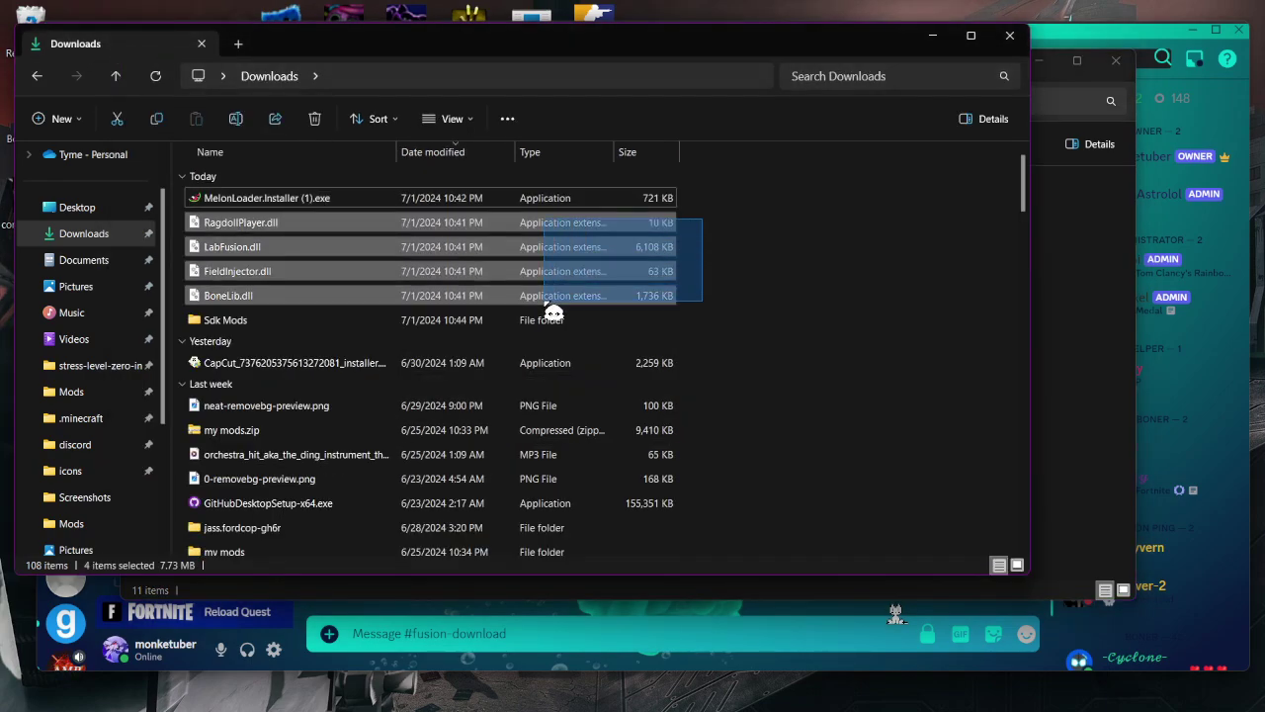
left_click_drag(295, 236, 1077, 389)
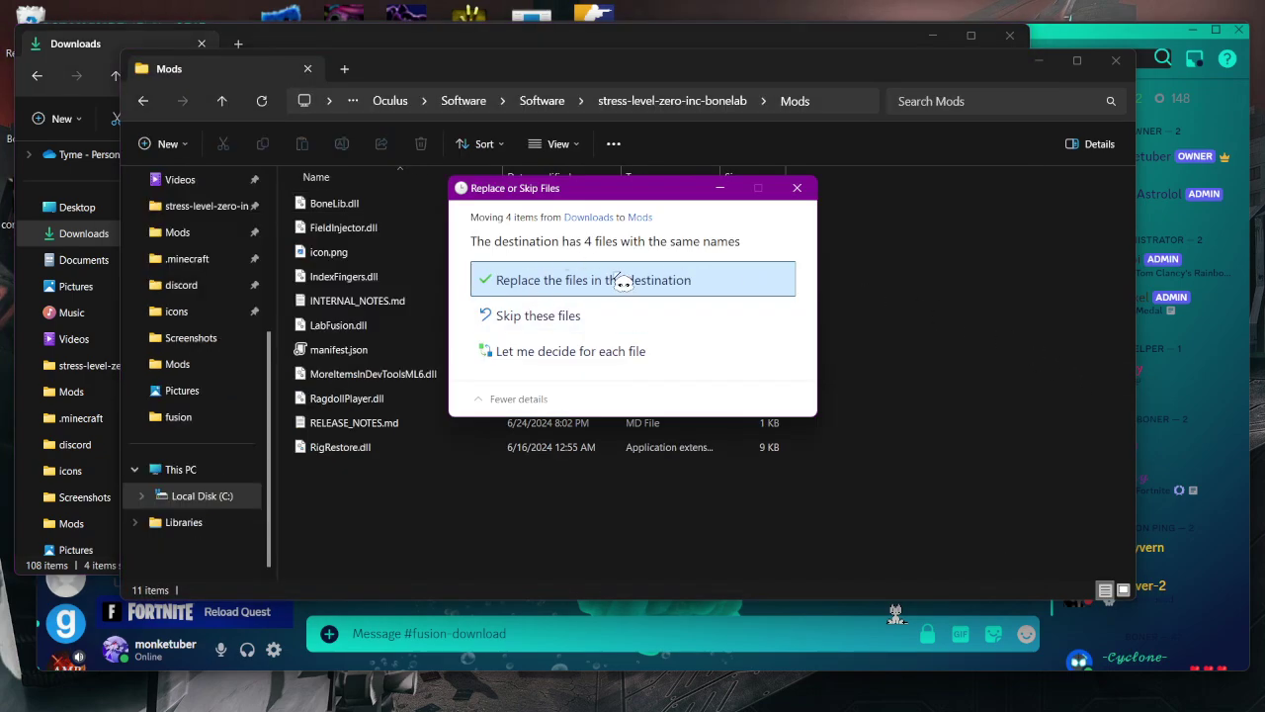
left_click(625, 281)
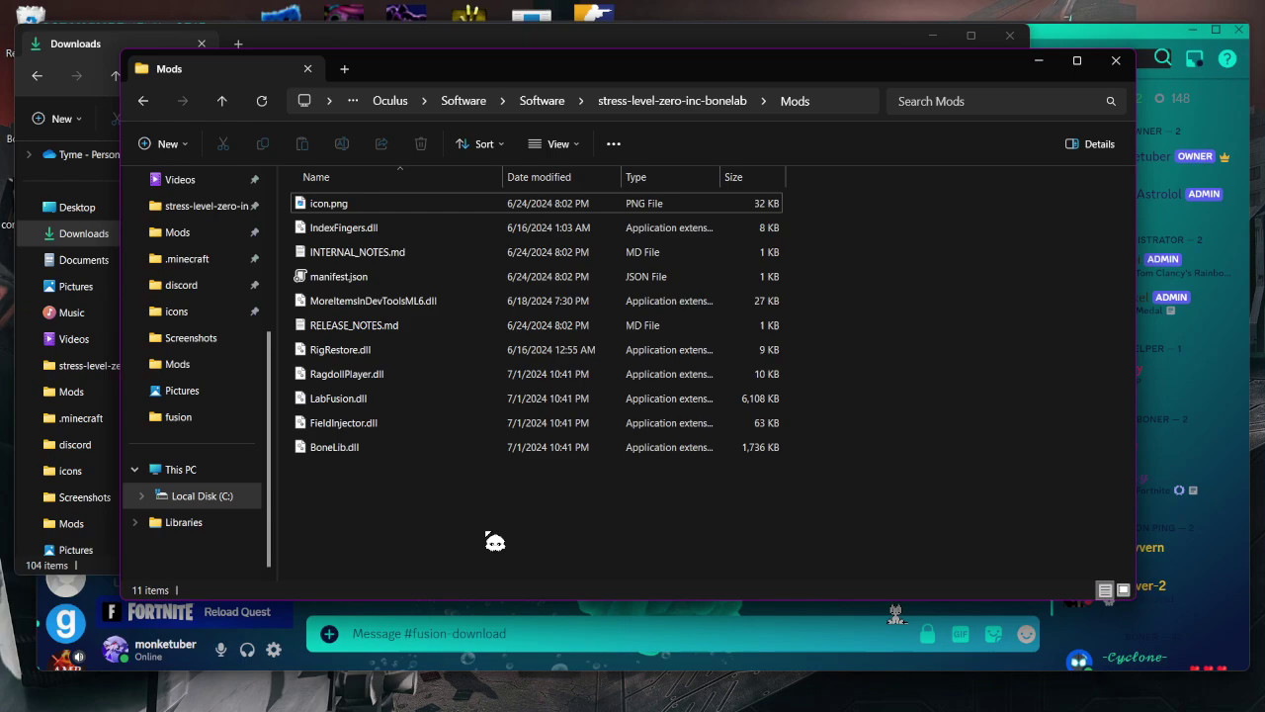
mouse_move(495, 541)
left_mouse_down()
mouse_move(368, 432)
mouse_move(380, 410)
mouse_move(367, 531)
left_mouse_up()
- Close both Explorer windows and launch BONELAB from the Meta Quest library
left_click(1114, 61)
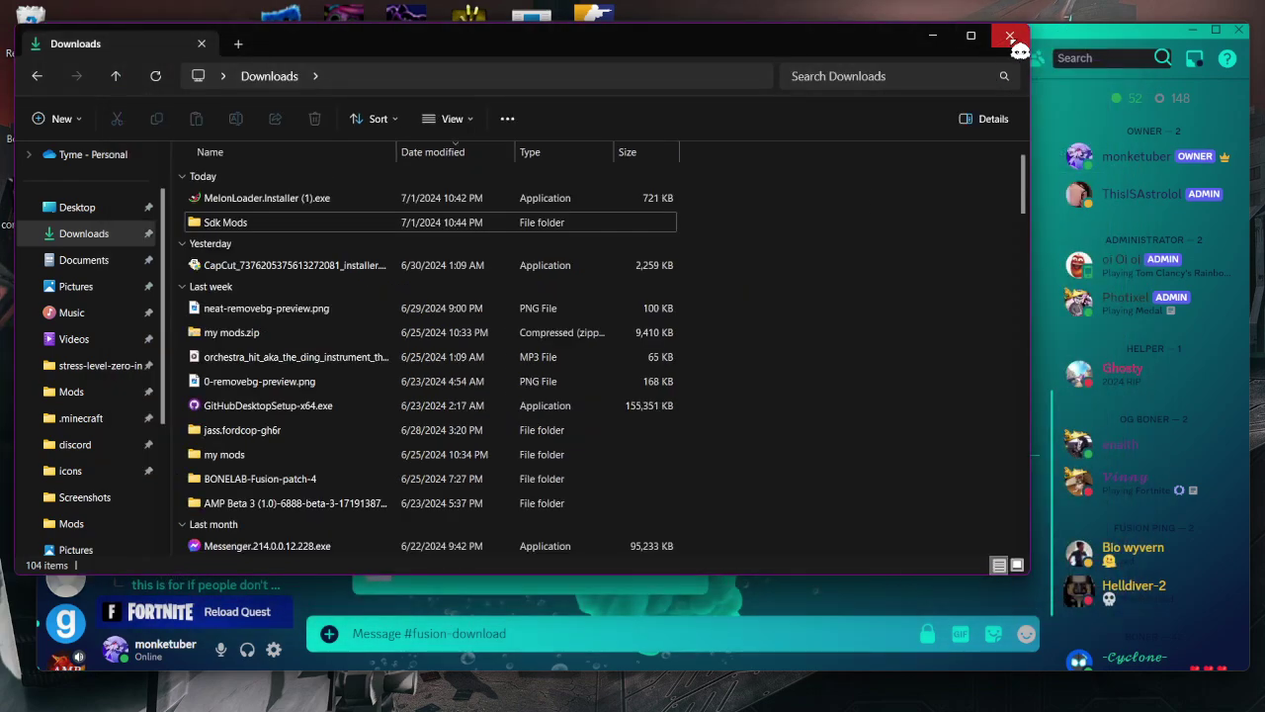
left_click(1011, 40)
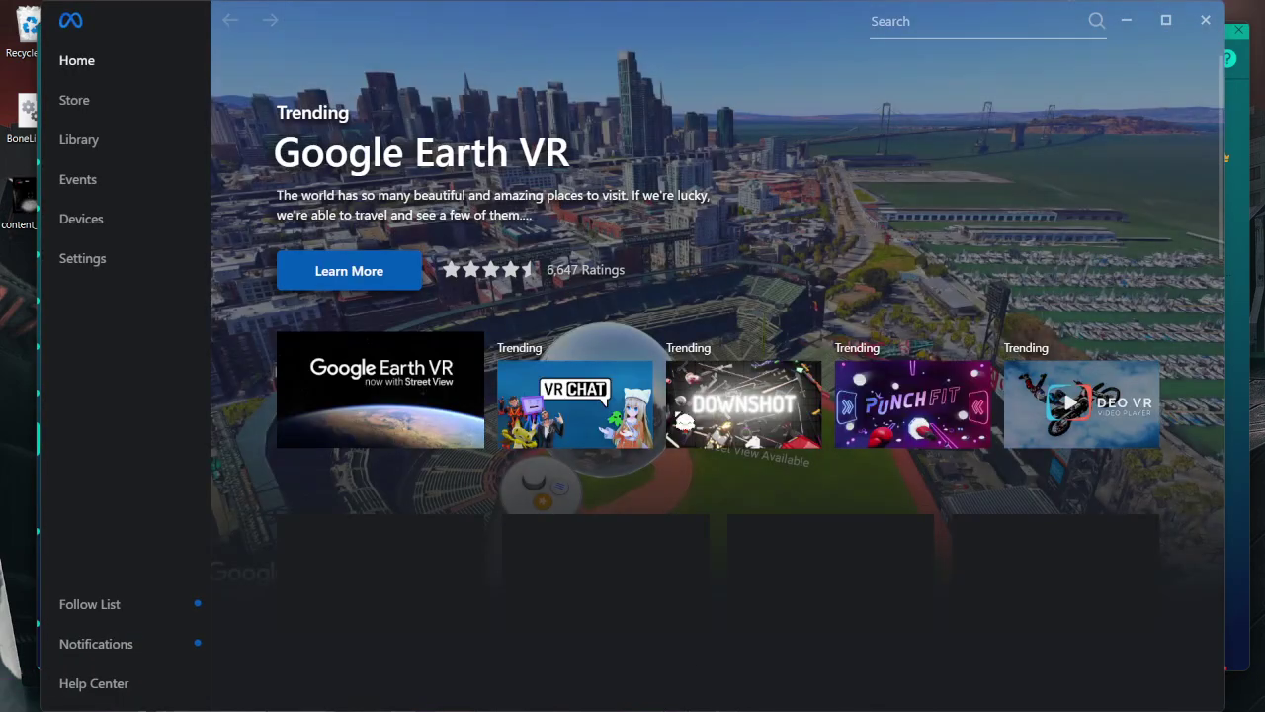
left_click(85, 138)
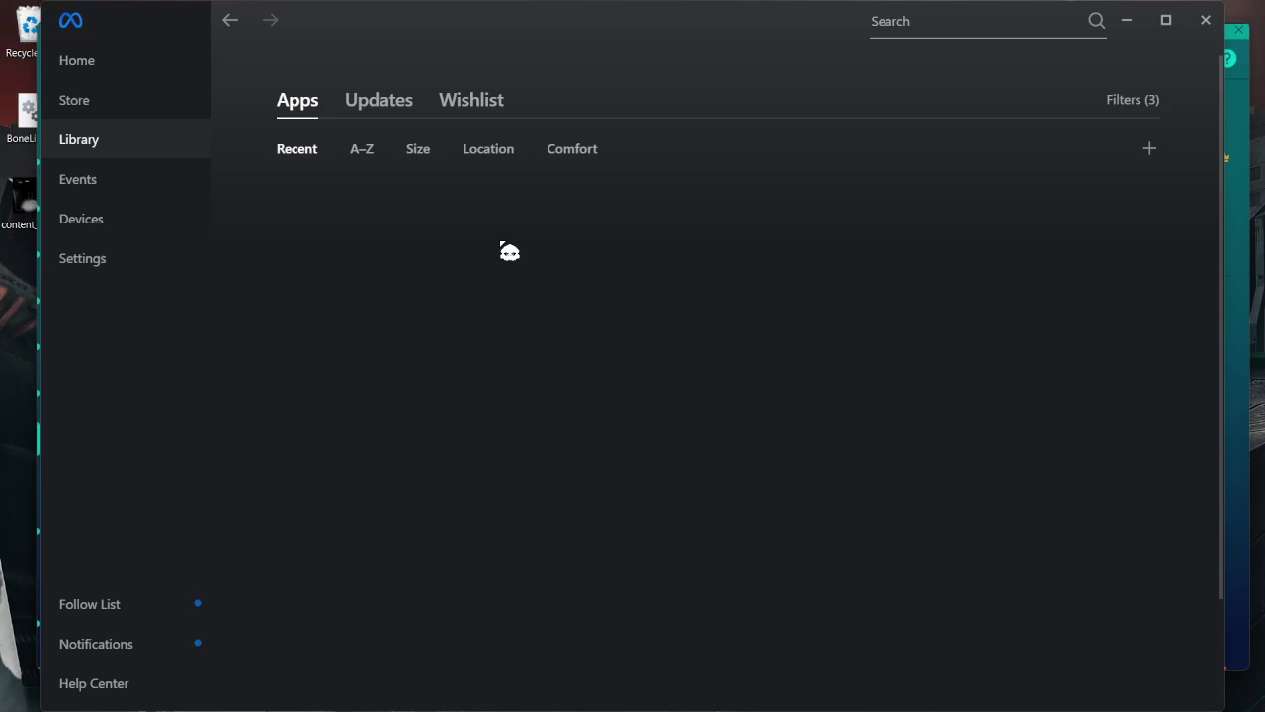
scroll(633, 263, "down", 2)
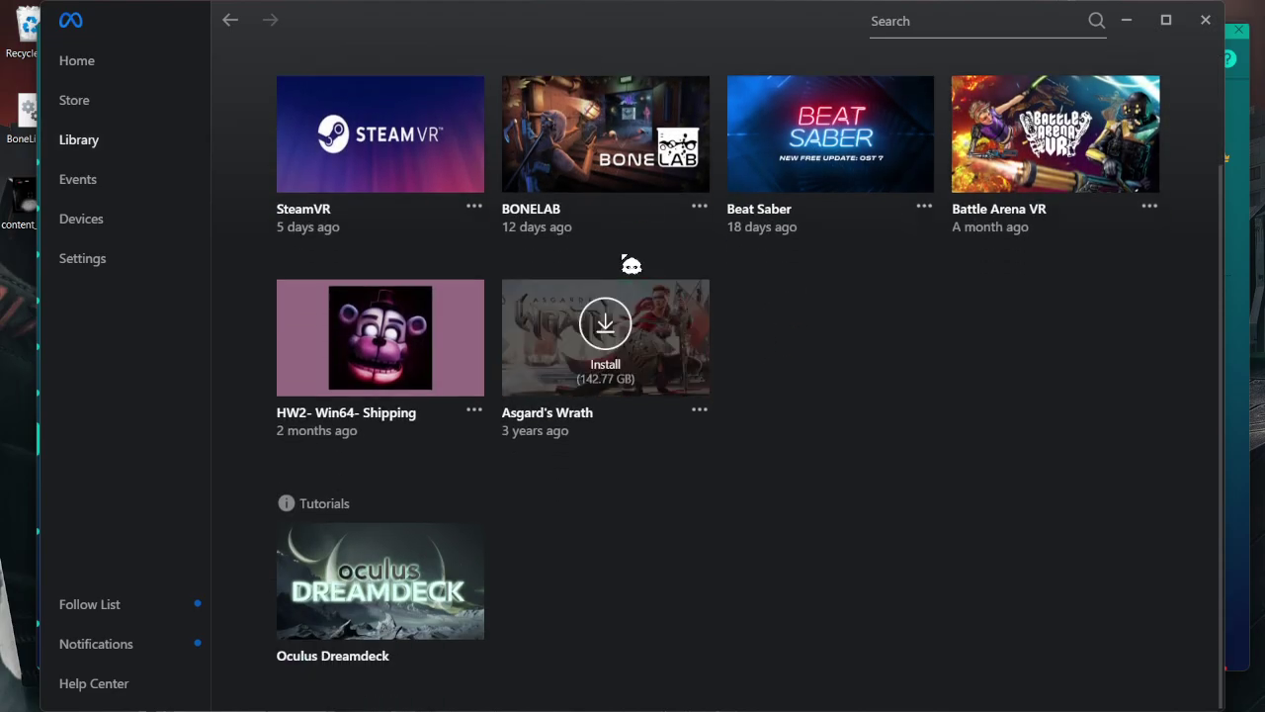
left_click(633, 157)
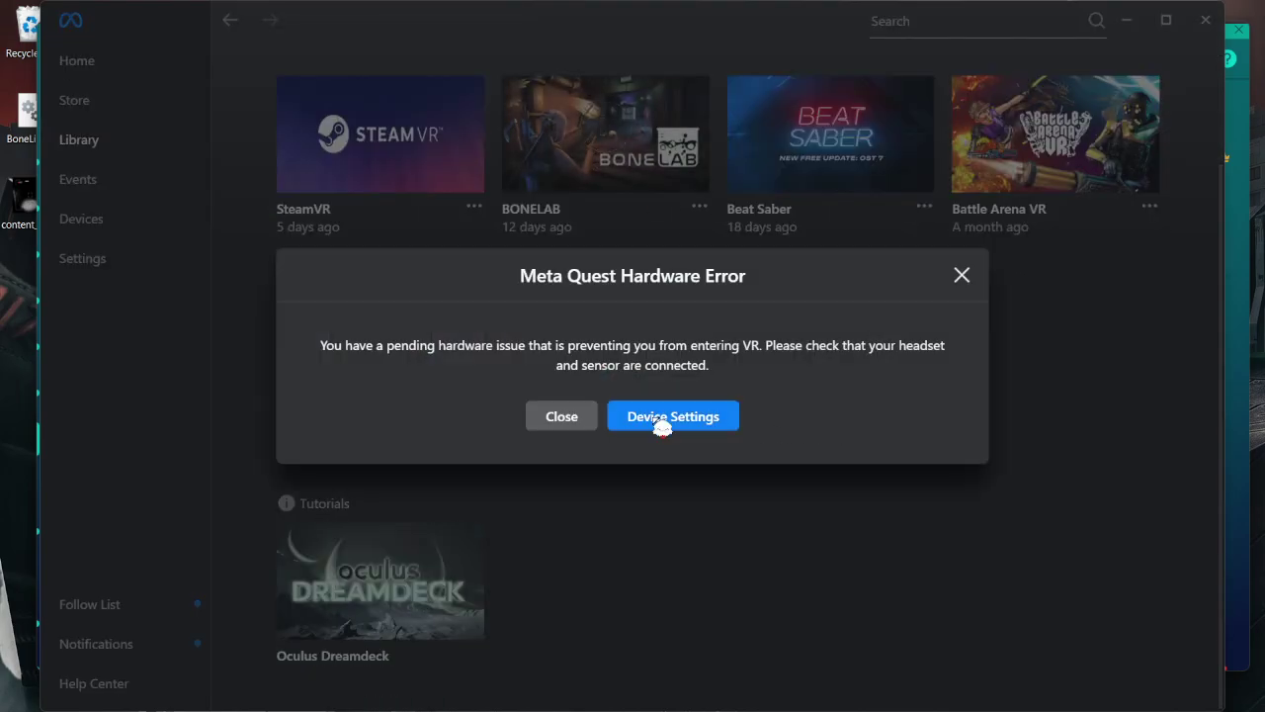
- Dismiss the headset hardware error and close the Meta Quest app
left_click(568, 423)
scroll(841, 429, "up", 2)
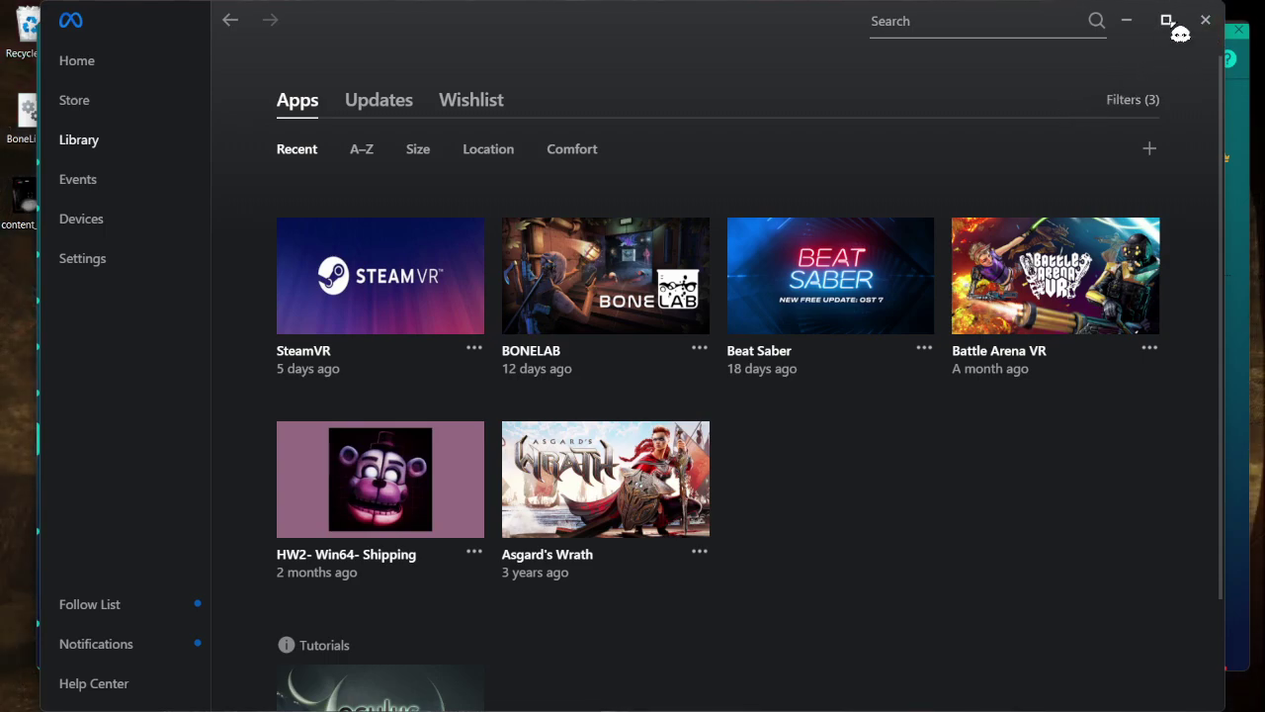
left_click(1208, 26)
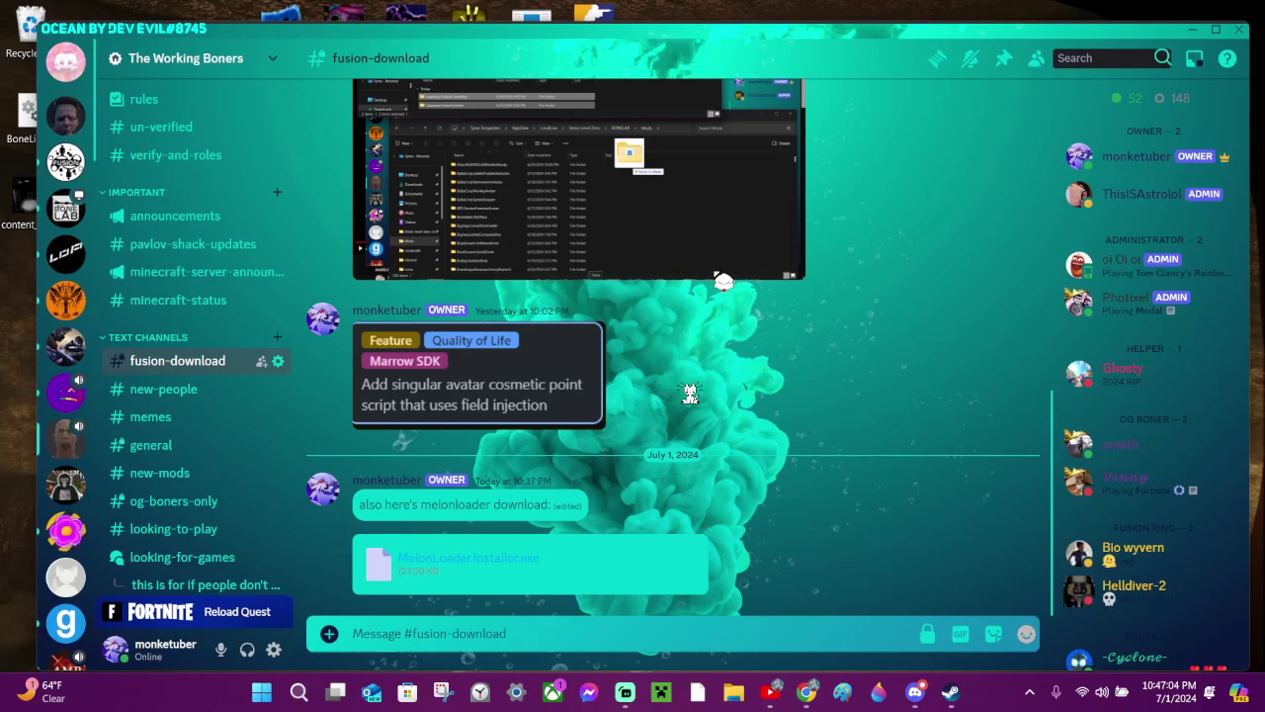
mouse_move(672, 491)
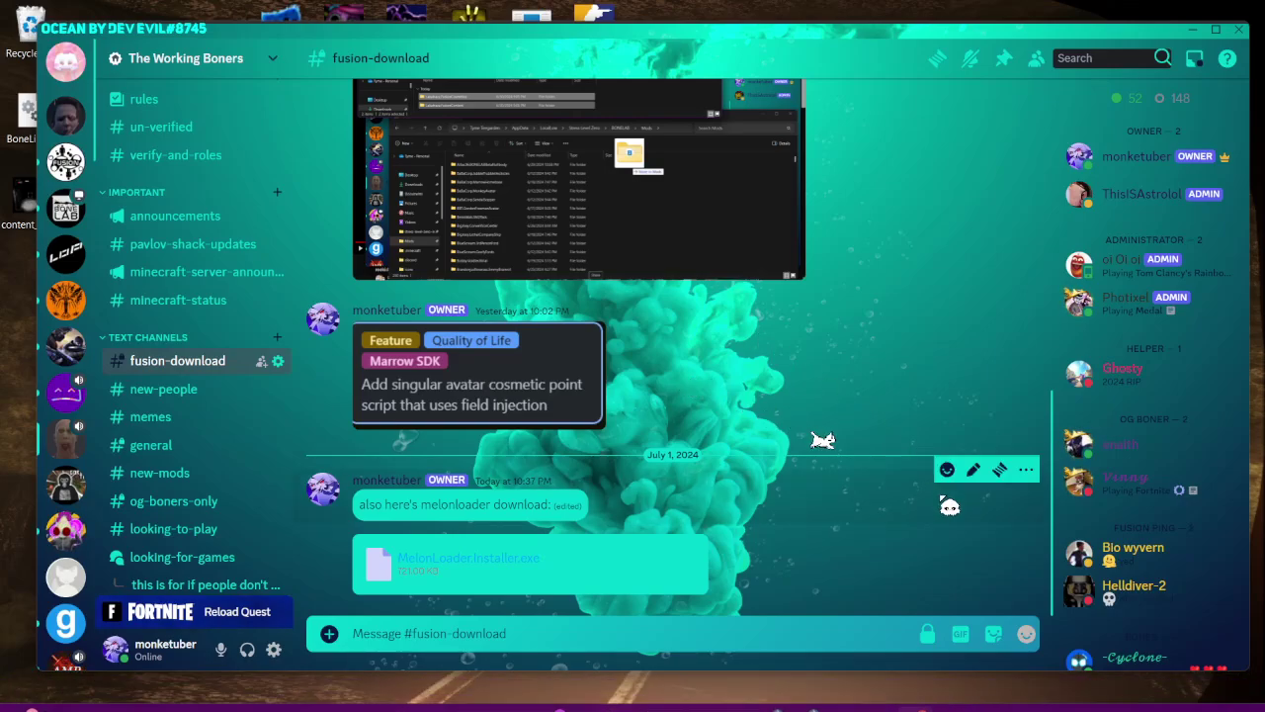
scroll(197, 445, "down", 3)
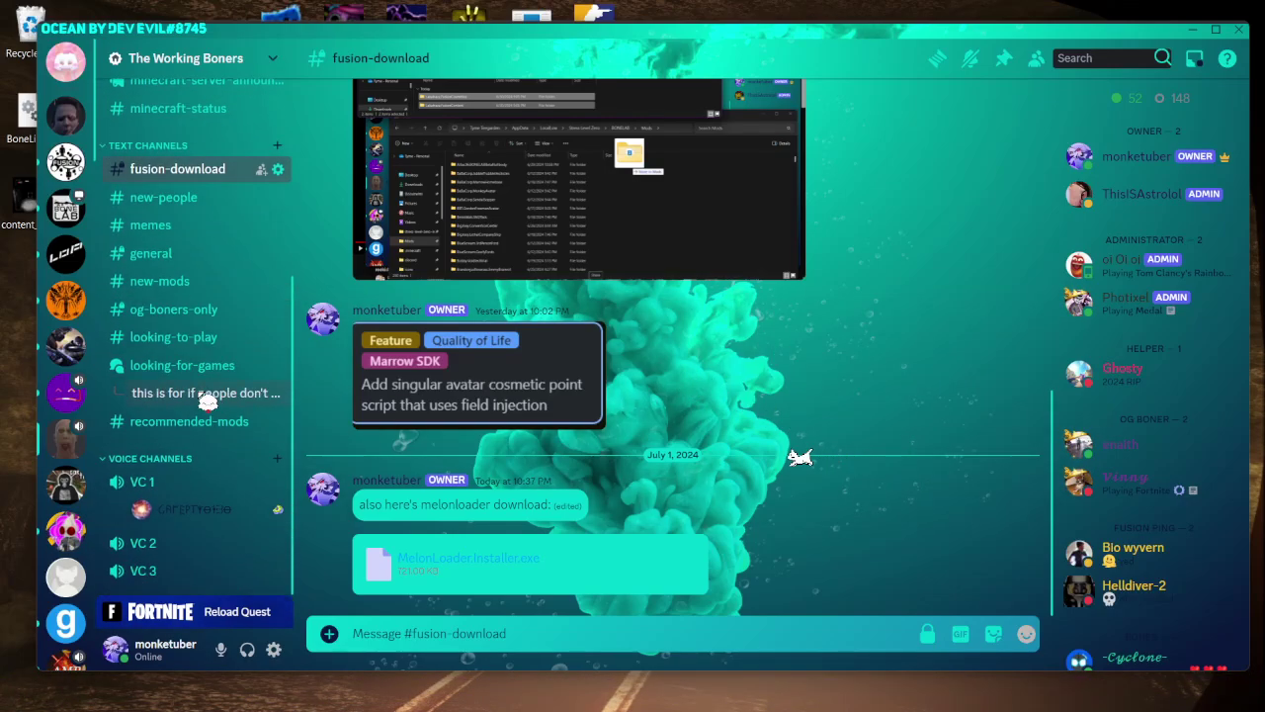
scroll(240, 240, "up", 3)
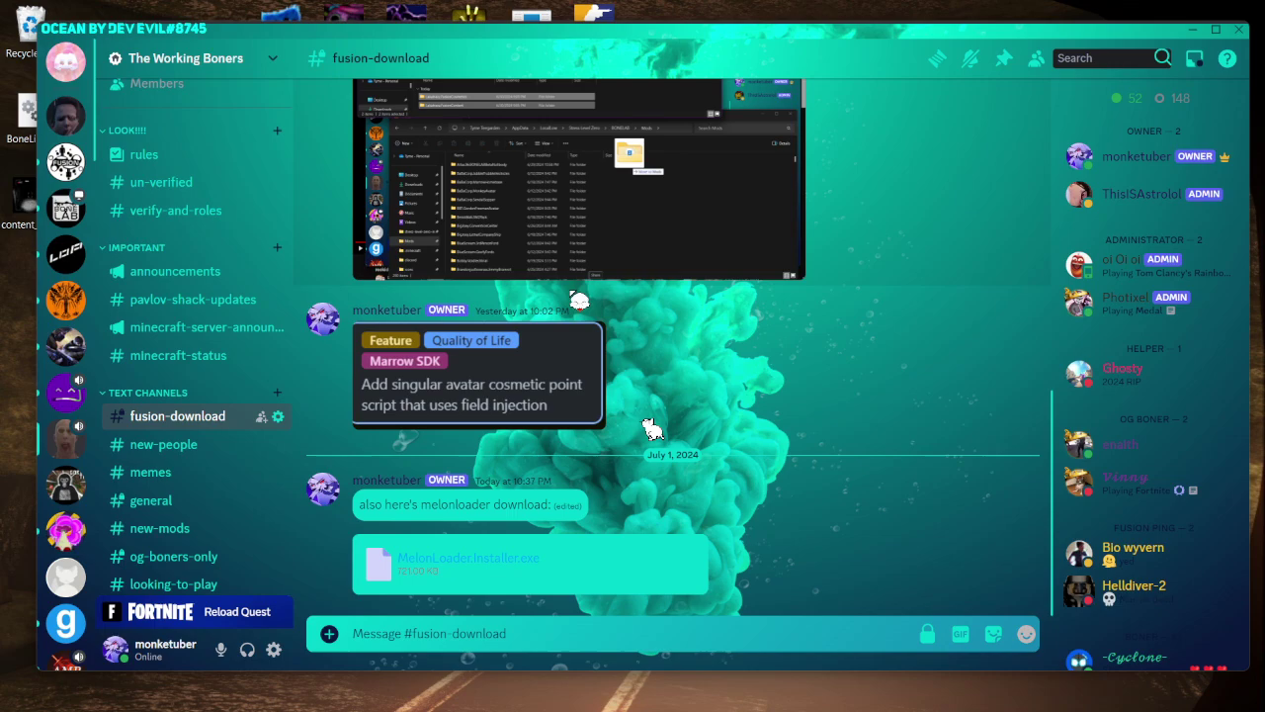
scroll(718, 420, "up", 2)
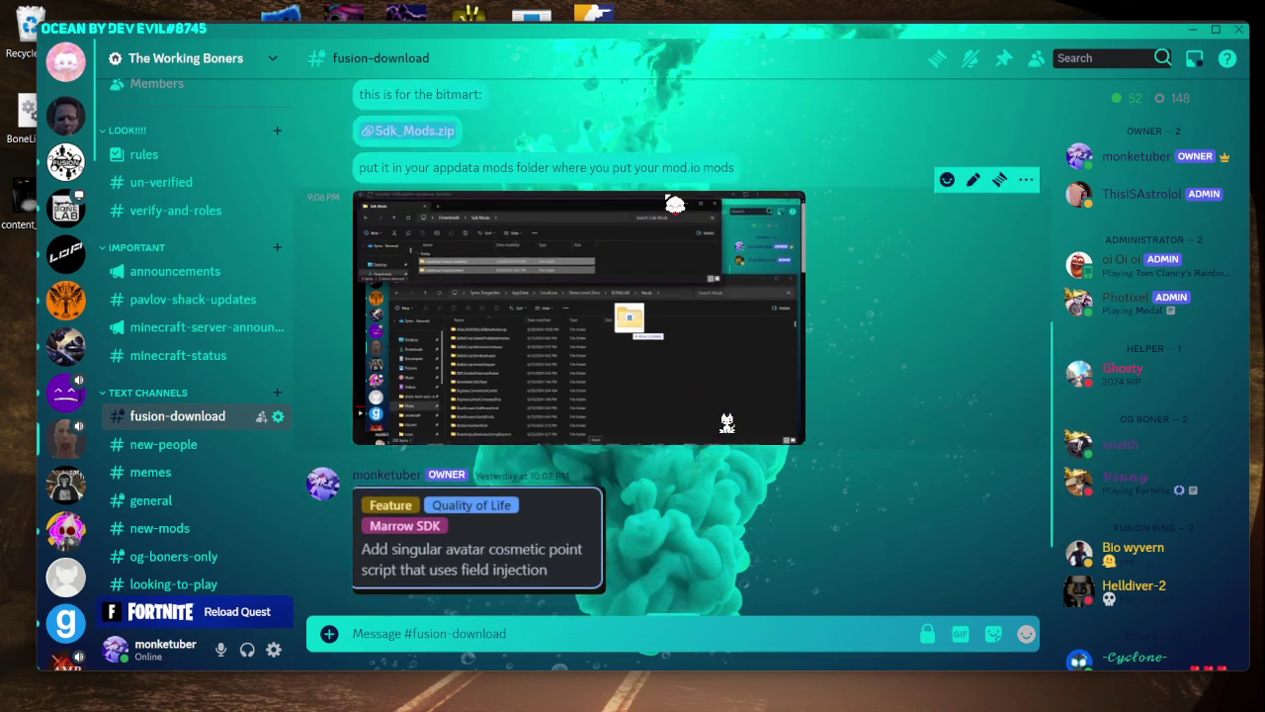
scroll(741, 296, "up", 2)
scroll(736, 286, "up", 2)
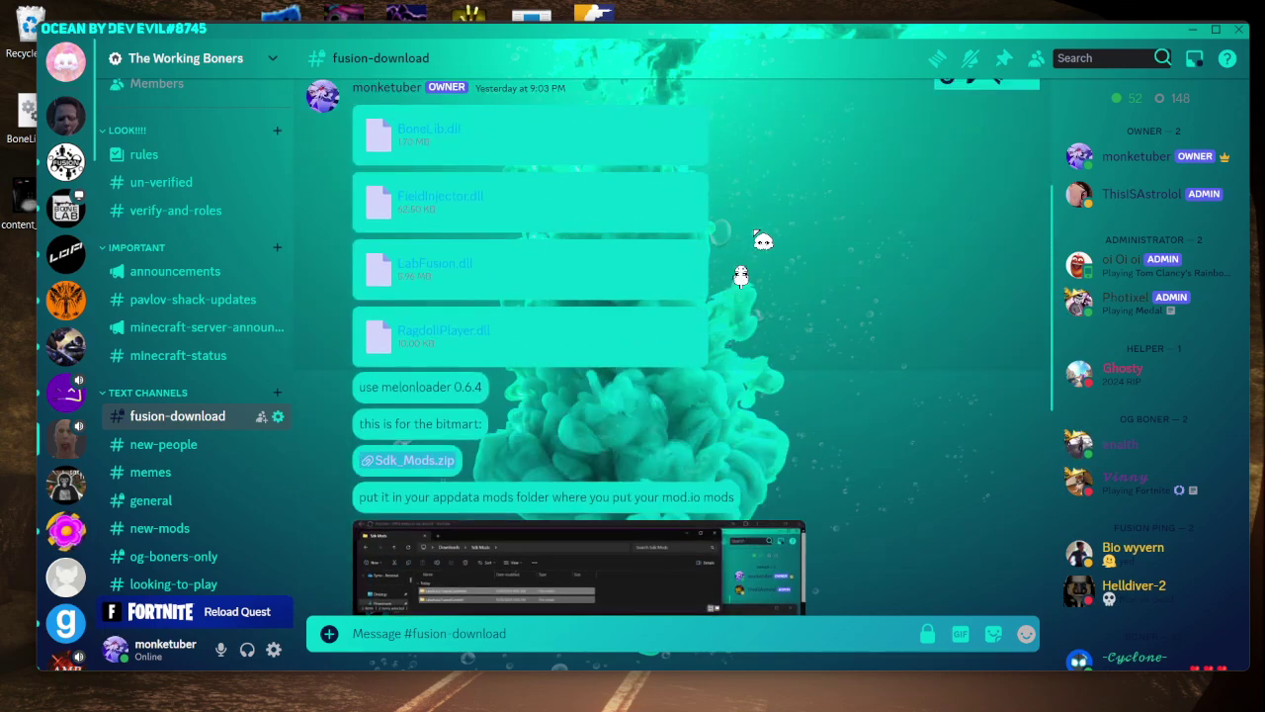